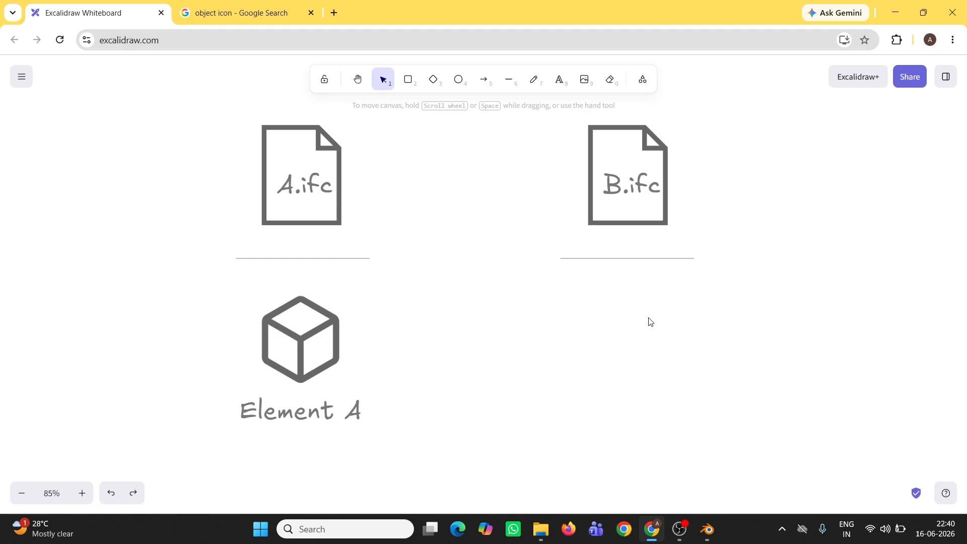
- Draw a thin arrow from the Element A cube toward the space under B.ifc, curving it upward at the middle
click(484, 81)
drag(375, 327, 559, 334)
drag(474, 328, 467, 295)
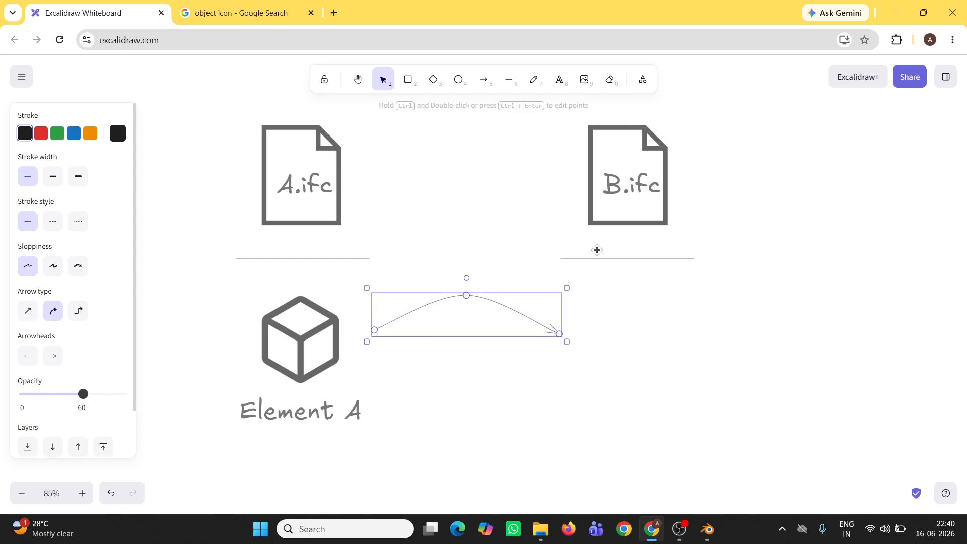
- Duplicate the cube and its Element A label together, placing the copy under B.ifc at the arrow's tip
click(373, 447)
drag(365, 454, 207, 297)
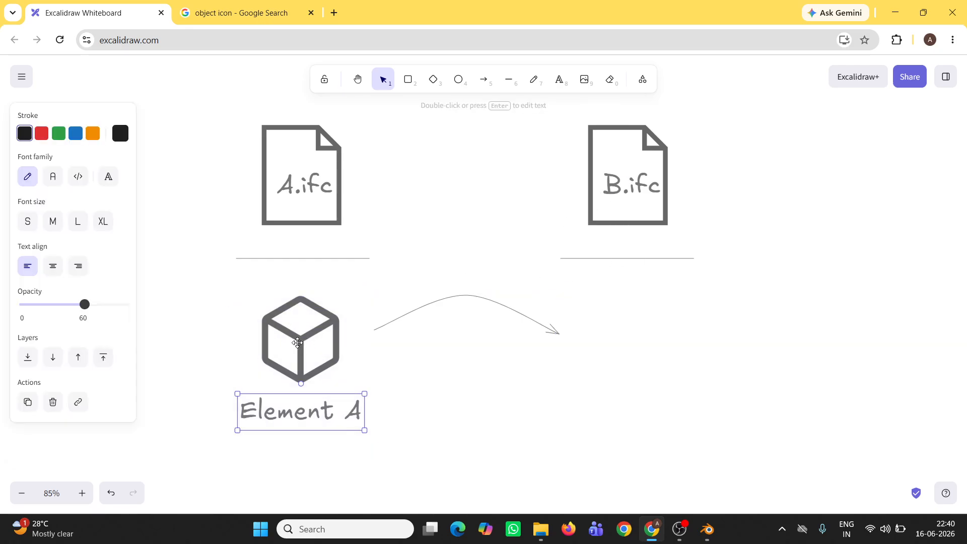
shift+click(297, 343)
alt+drag(319, 354, 655, 357)
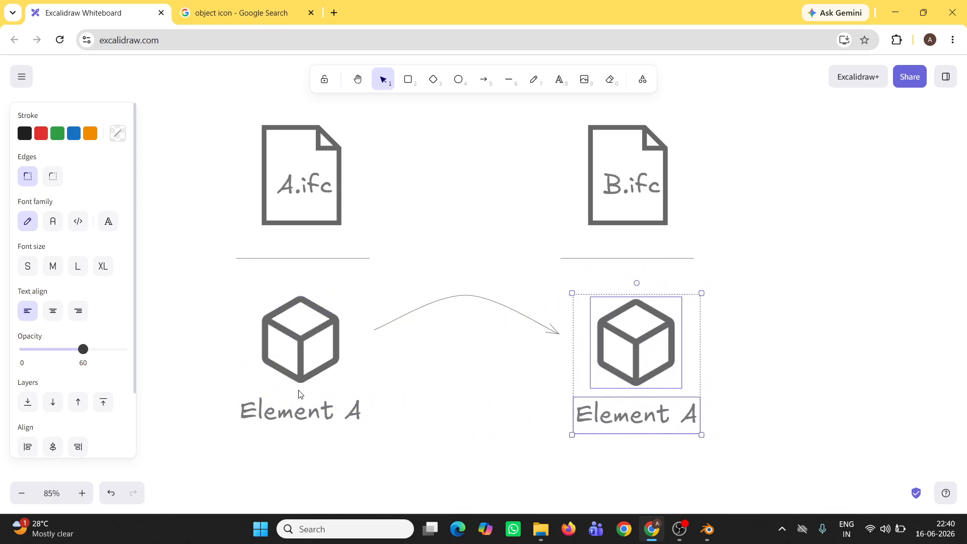
click(760, 437)
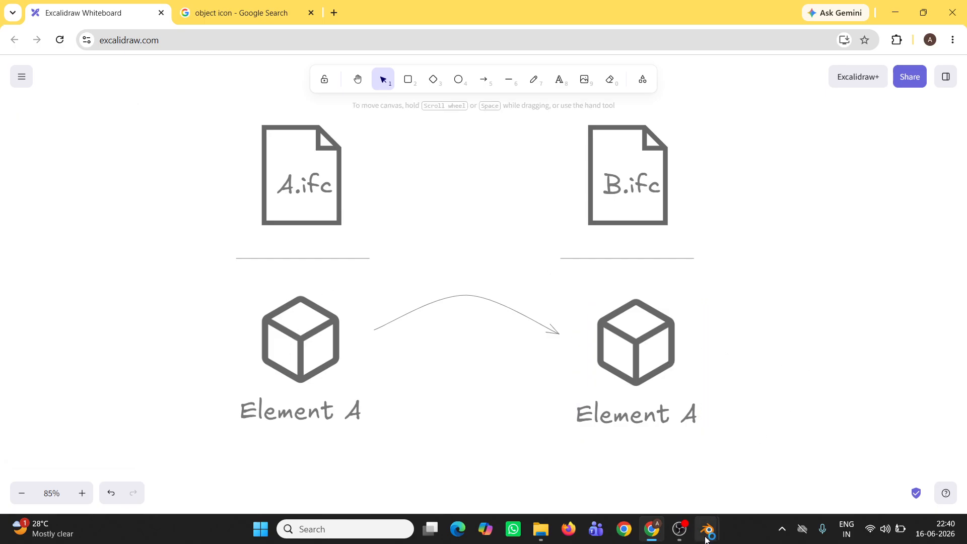
- Switch to the Blender window holding A.ifc and examine the house model from several sides
mouse_move(708, 529)
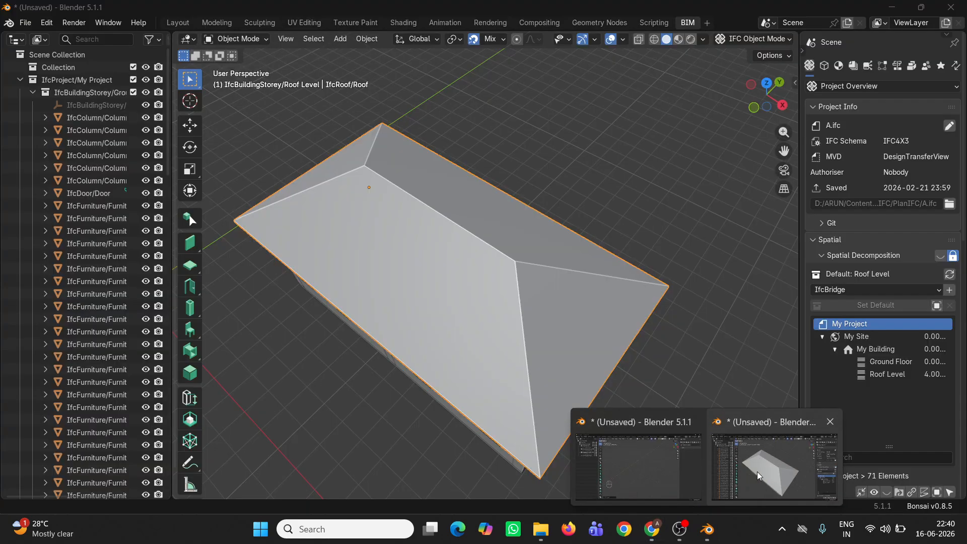
click(757, 471)
middle_drag(513, 319, 468, 373)
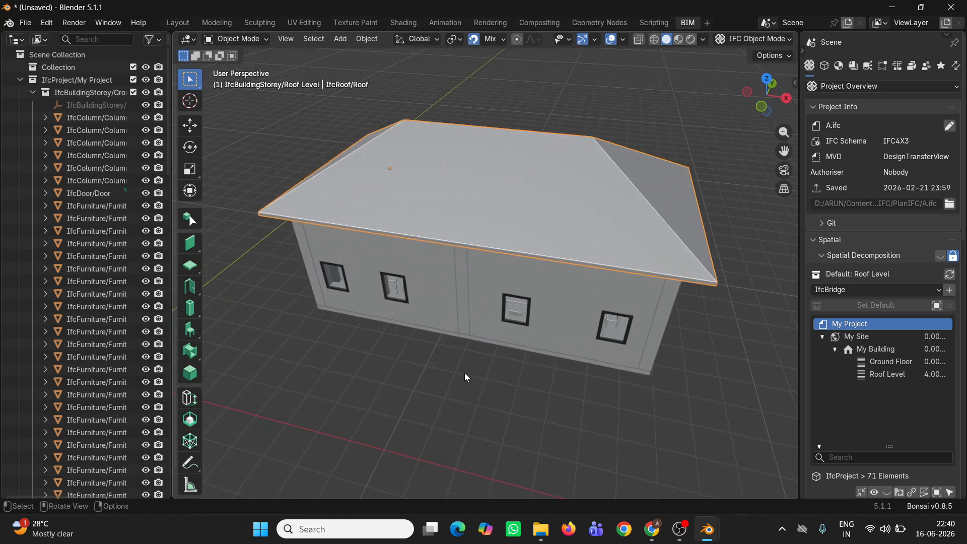
middle_drag(523, 254, 542, 284)
shift+middle_drag(545, 357, 553, 334)
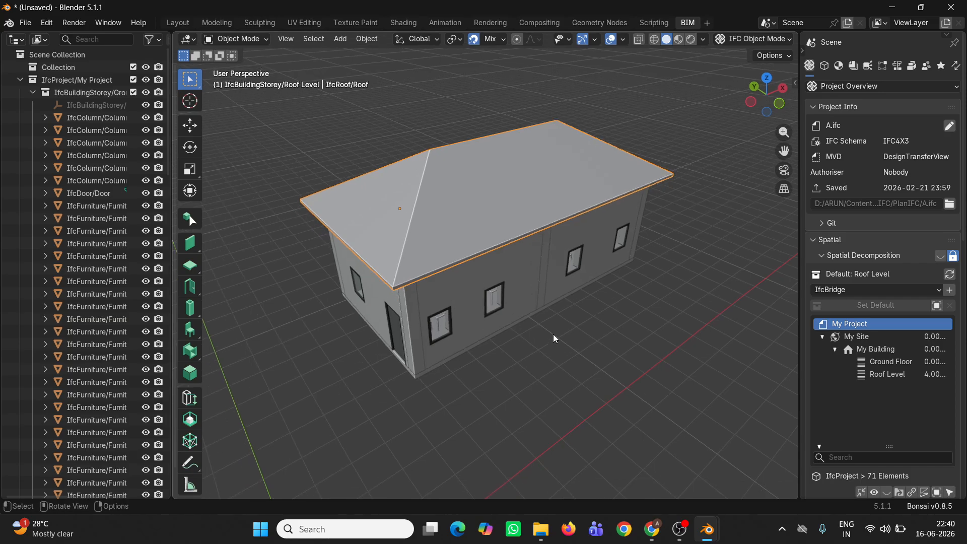
middle_drag(443, 340, 440, 340)
scroll(440, 340, up, 1)
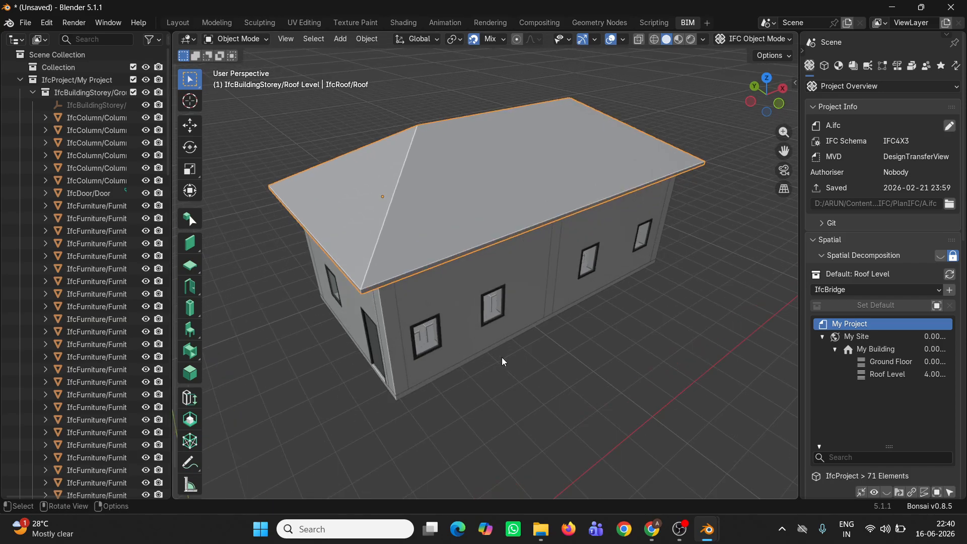
scroll(512, 321, down, 3)
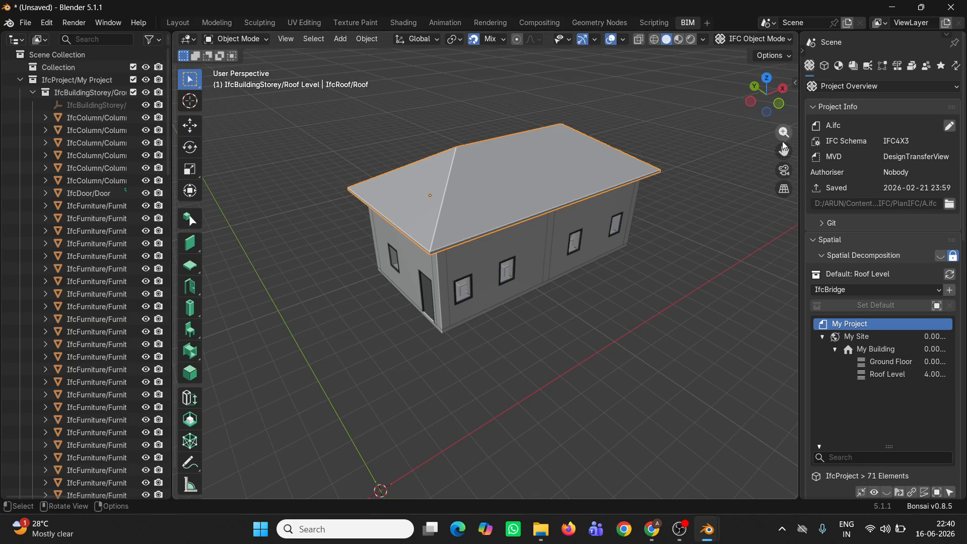
- Enable the Screencast Keys overlay in the A.ifc window and hide its settings again
click(796, 82)
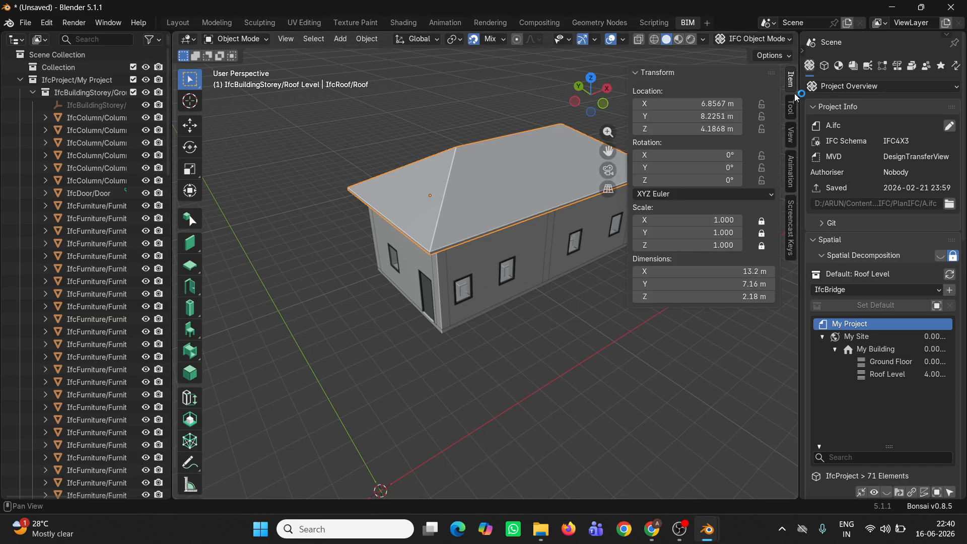
click(792, 222)
click(645, 74)
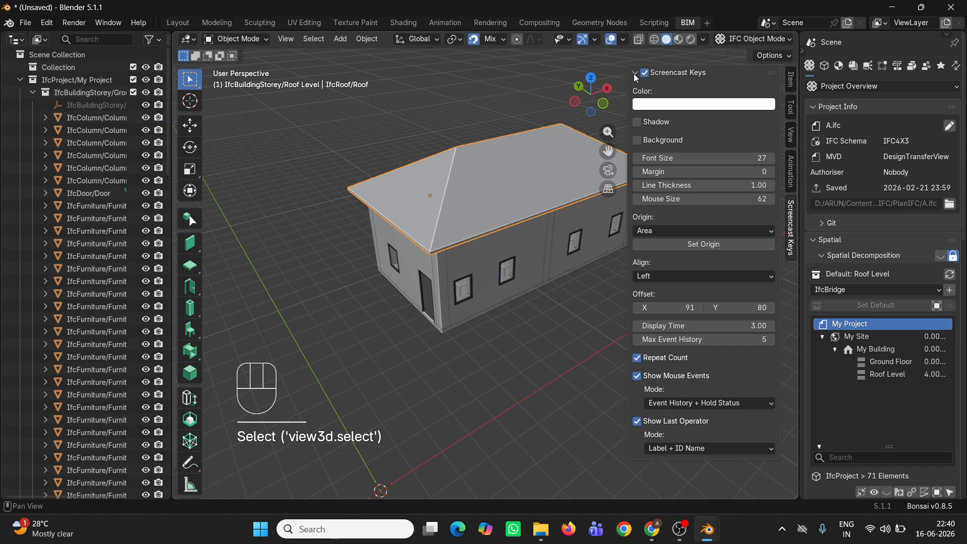
click(635, 73)
click(795, 84)
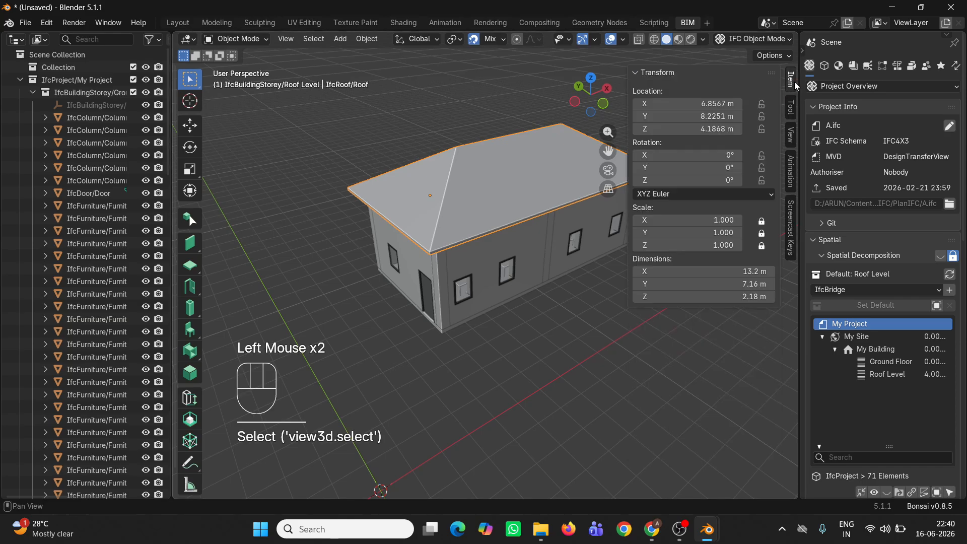
click(790, 81)
scroll(550, 202, up, 1)
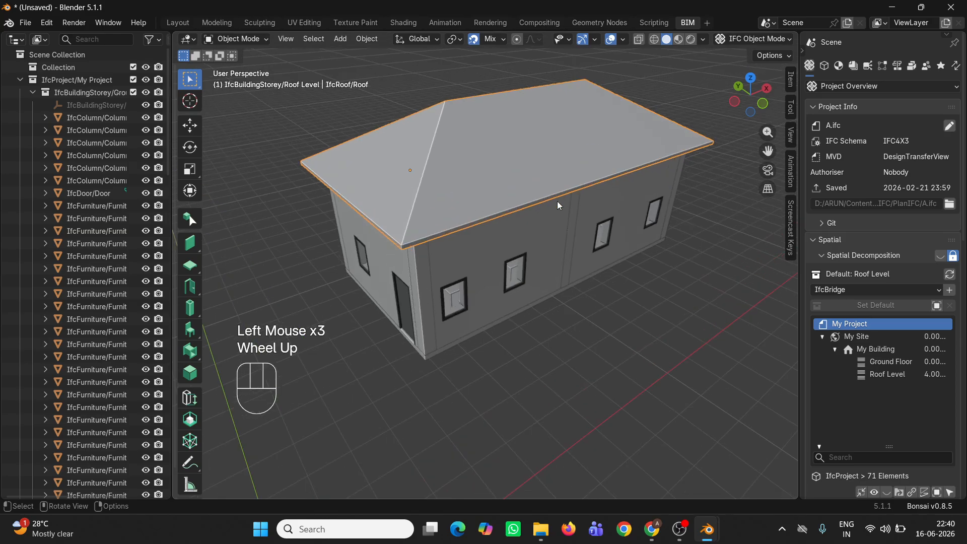
shift+middle_drag(550, 202, 483, 262)
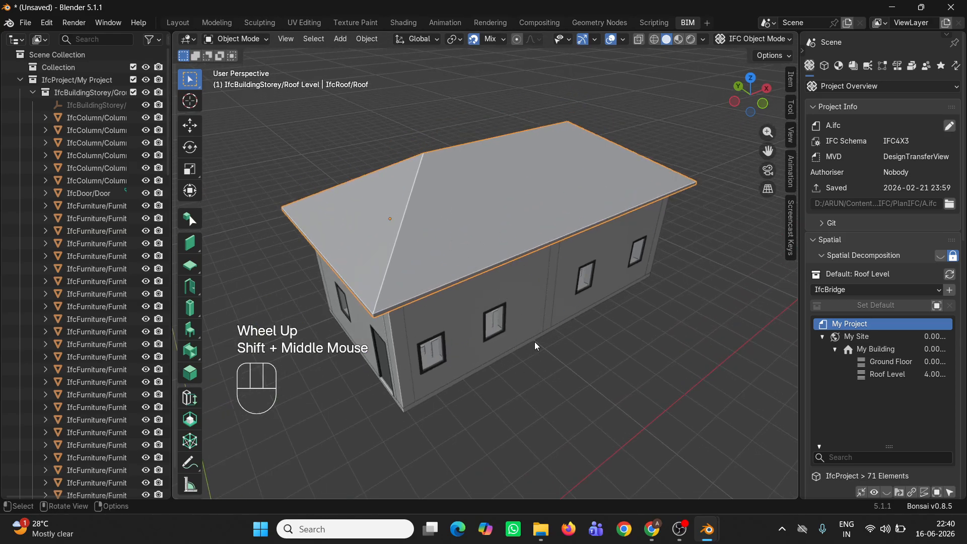
- Switch to the Blender window holding B.ifc and show its project overview beside the empty scene
mouse_move(707, 528)
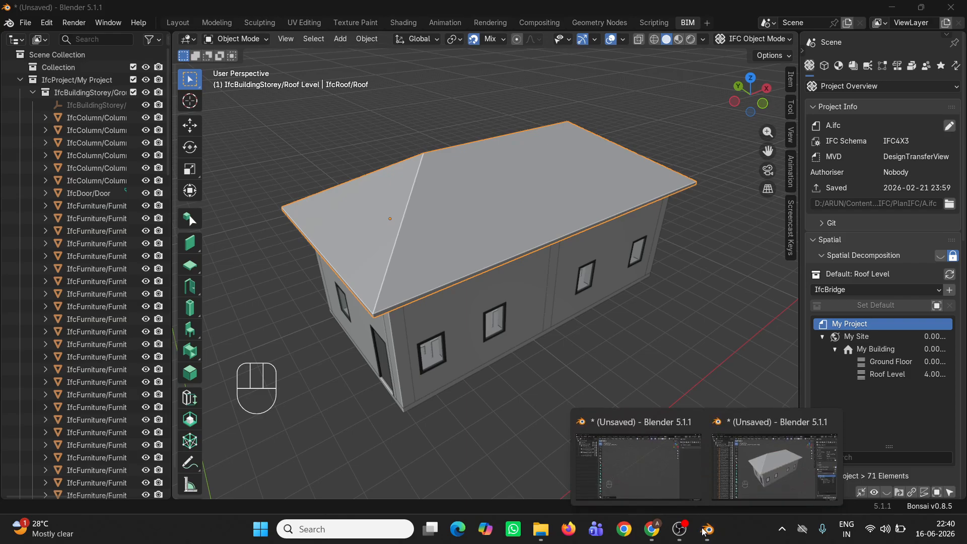
click(664, 463)
click(810, 65)
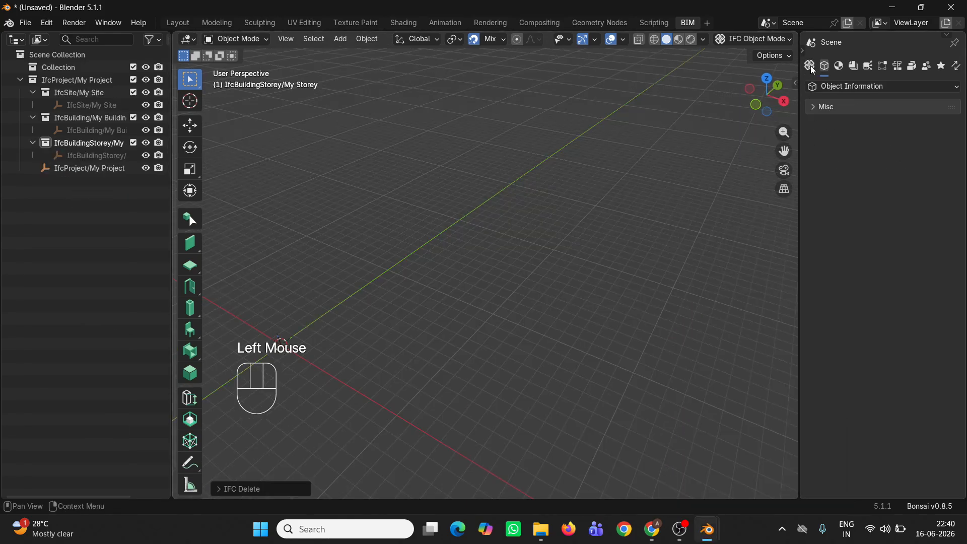
click(810, 66)
scroll(421, 306, down, 2)
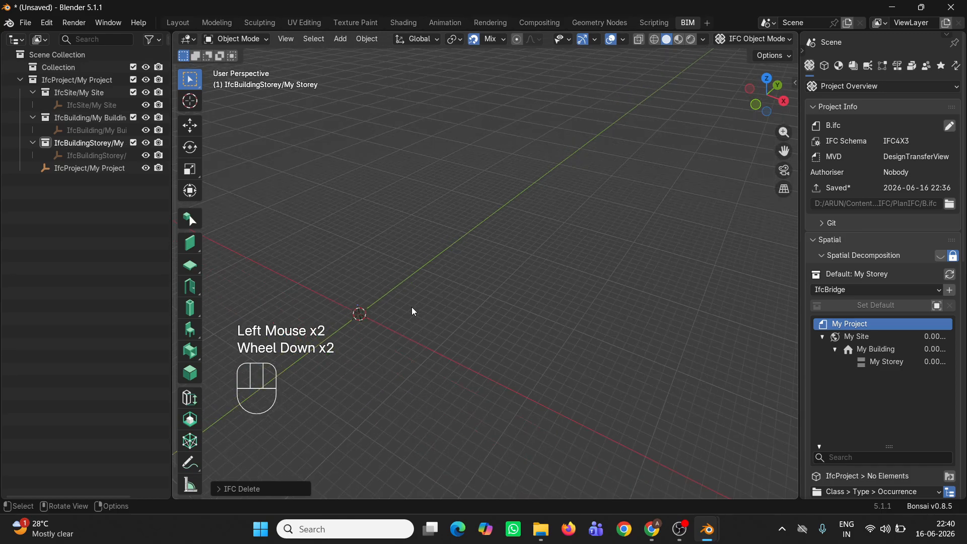
shift+middle_drag(421, 306, 599, 276)
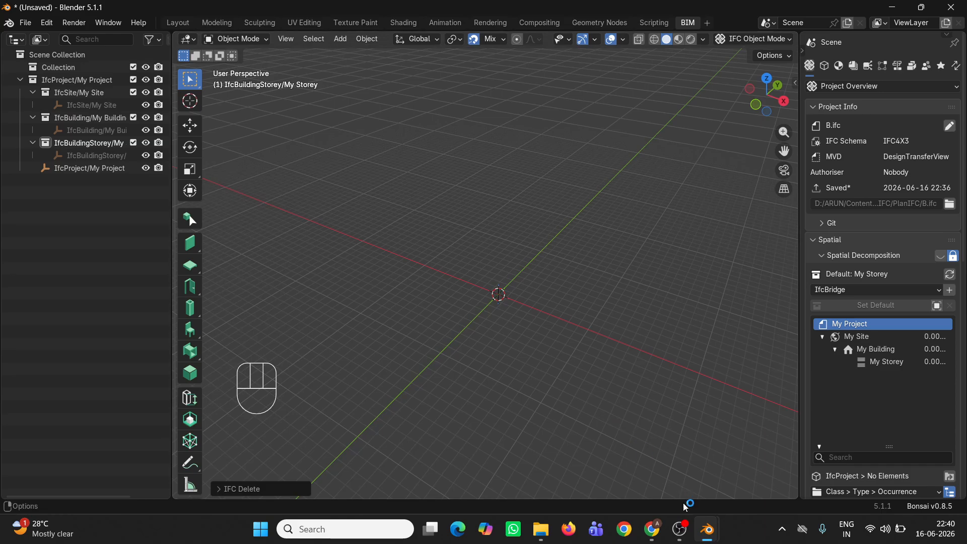
- Return to the A.ifc window and copy the house's roof to the clipboard
mouse_move(707, 534)
click(747, 469)
click(523, 240)
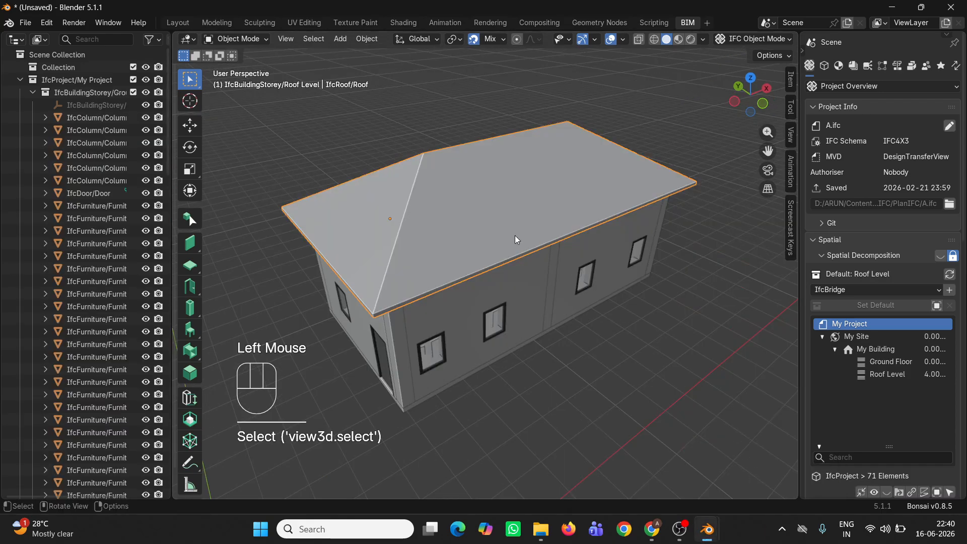
shift+scroll(469, 230, down, 1)
shift+middle_drag(525, 233, 561, 241)
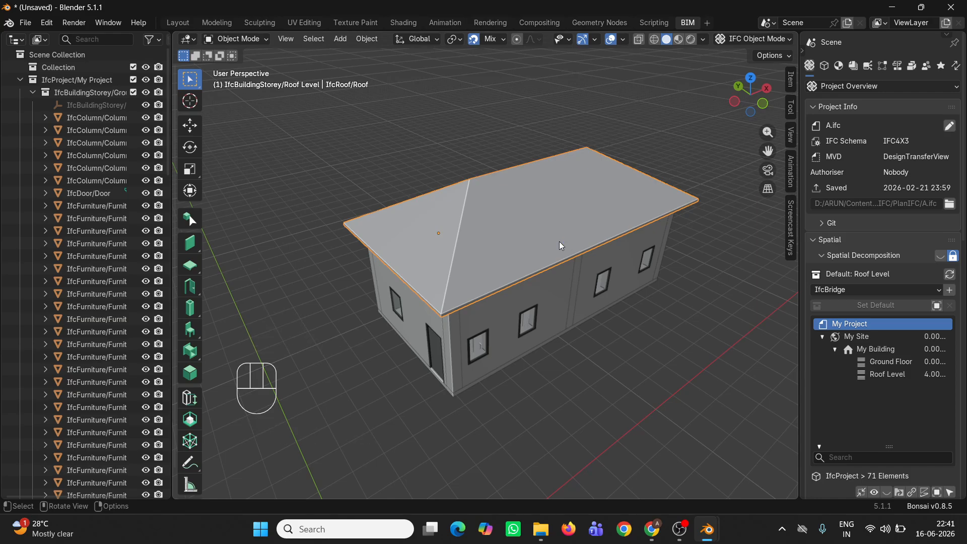
click(492, 211)
key(ctrl)
key(ctrl+c)
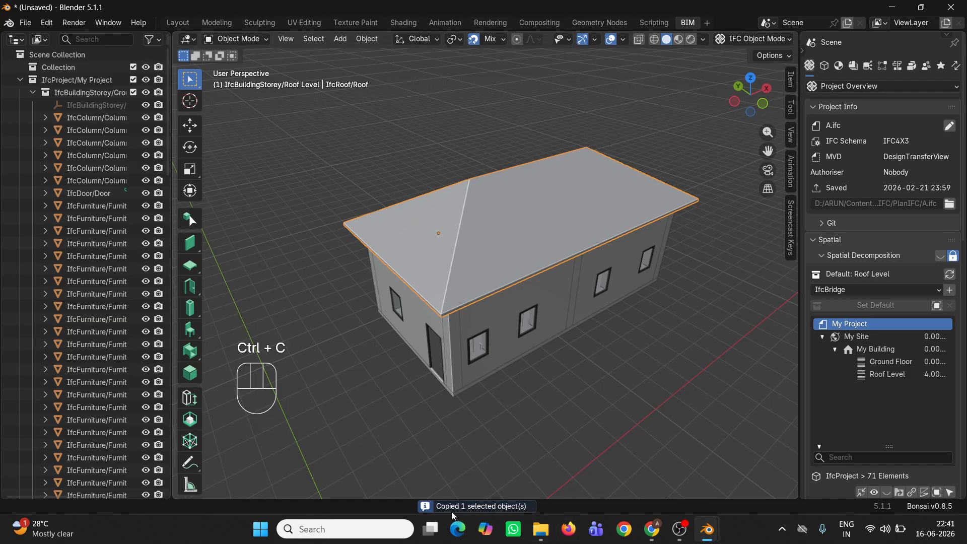
- Paste the copied roof into the B.ifc window's scene and display its object information
mouse_move(710, 537)
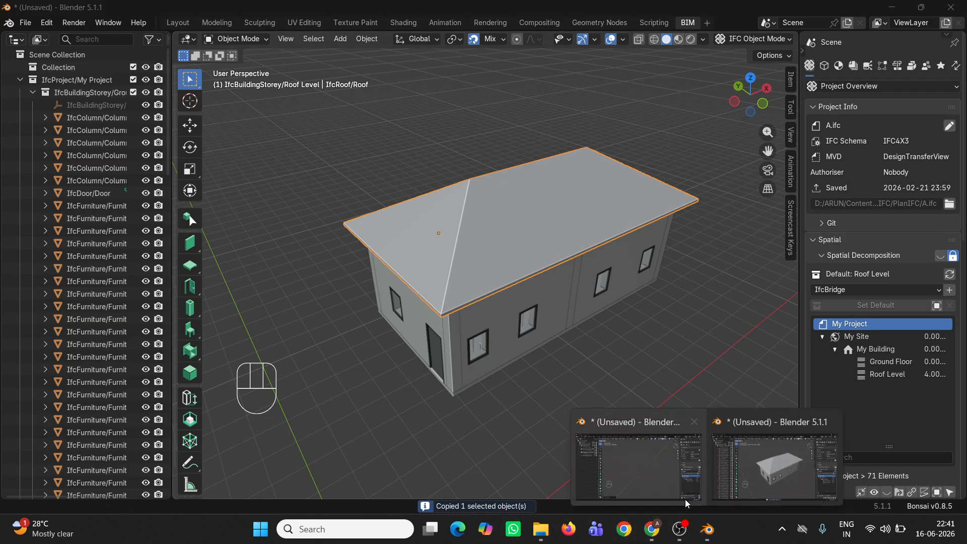
click(640, 472)
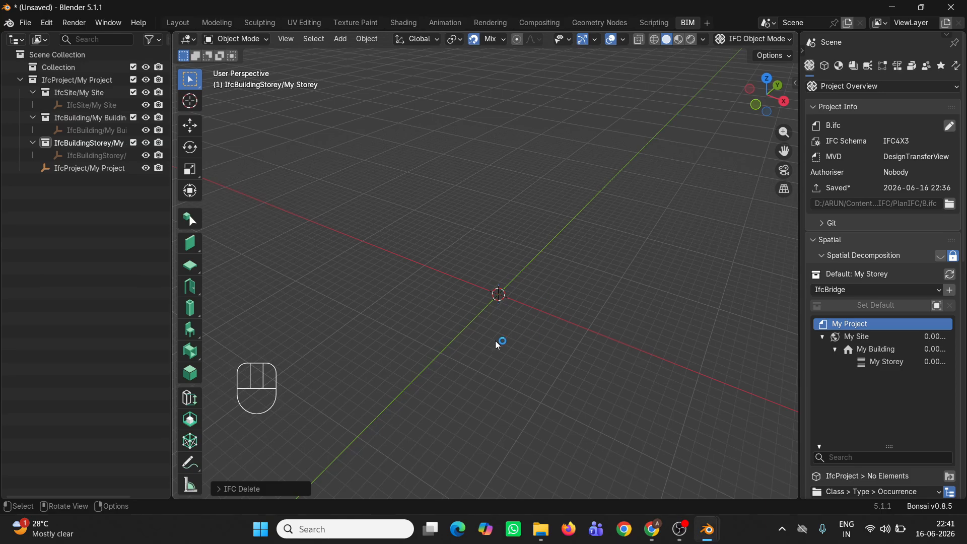
key(ctrl+v)
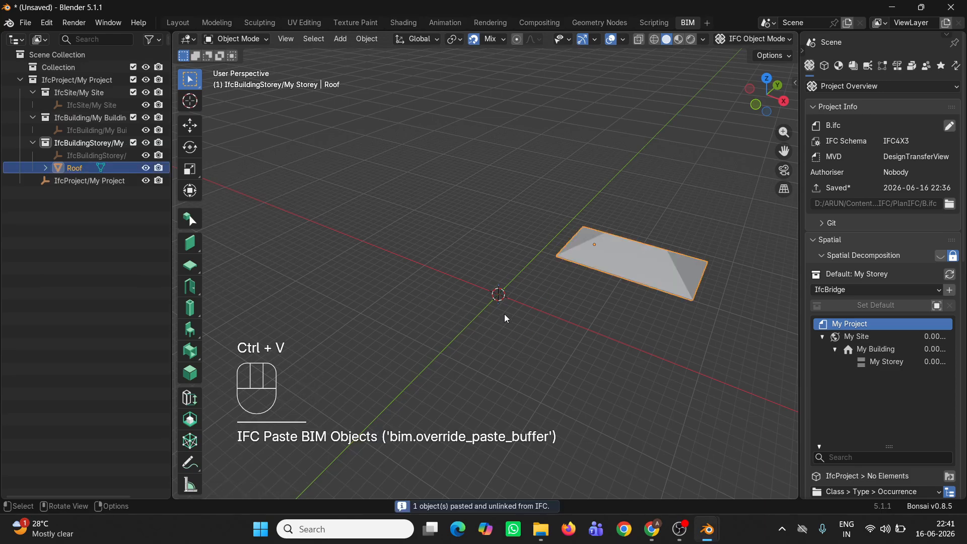
shift+middle_drag(593, 329, 549, 295)
scroll(550, 297, up, 2)
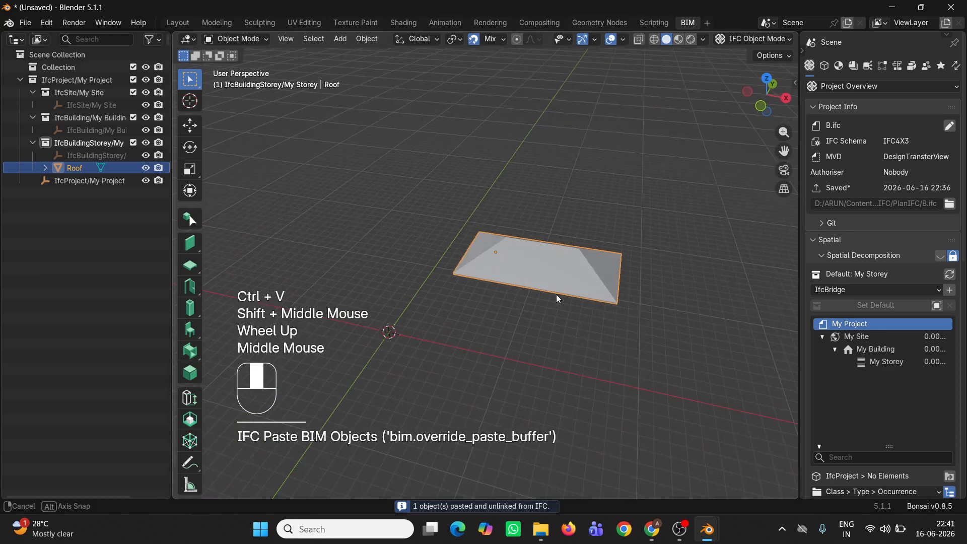
scroll(532, 294, up, 3)
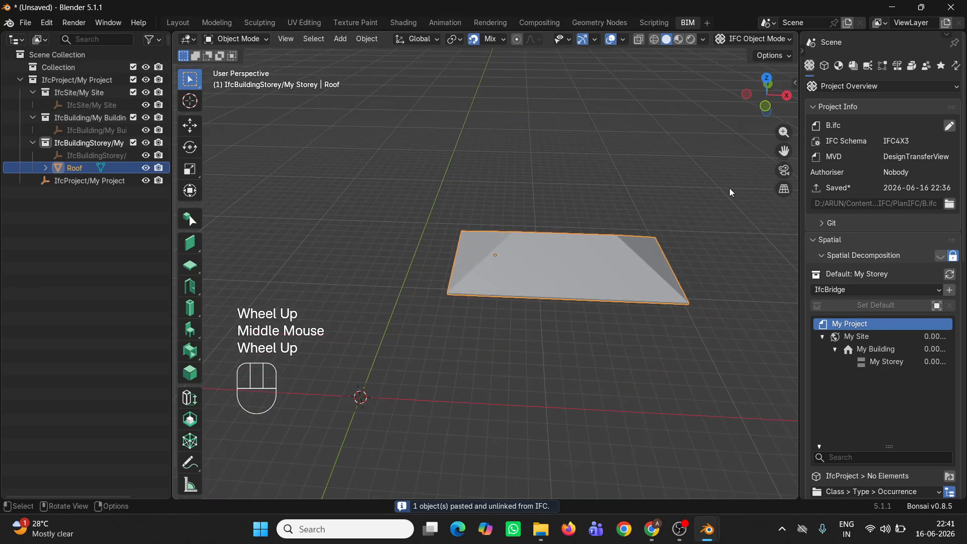
click(829, 72)
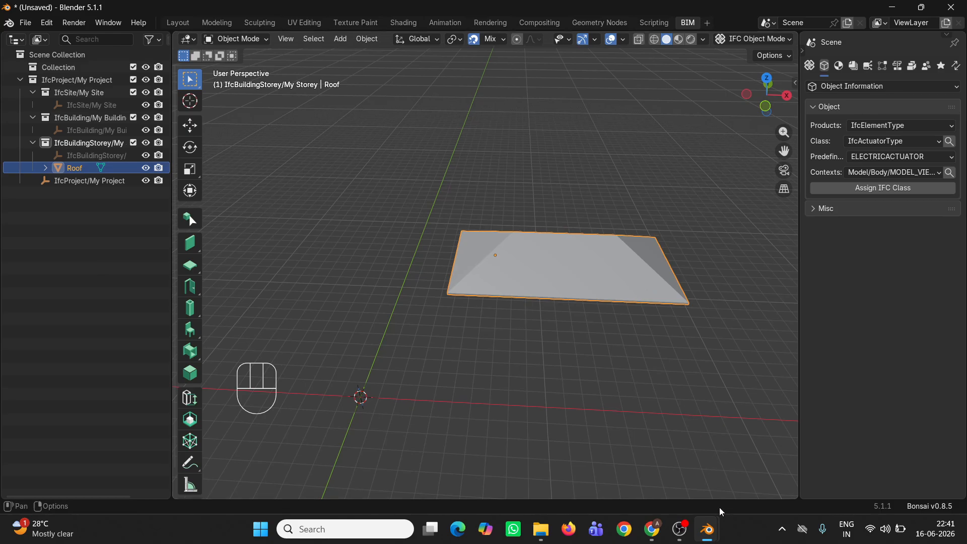
- Switch back to A.ifc and examine the original roof's object information, including its attributes, type and property sets
mouse_move(707, 529)
click(763, 466)
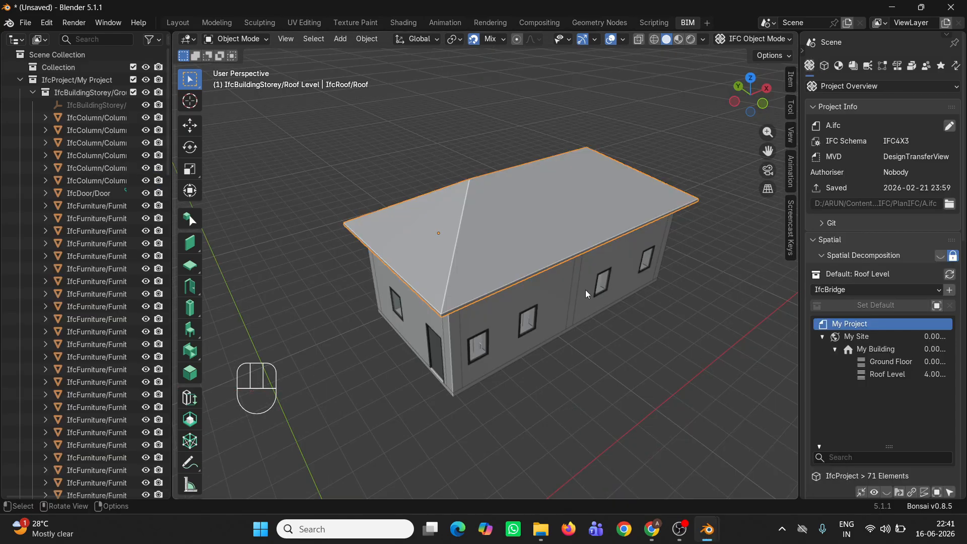
scroll(623, 231, up, 2)
click(824, 66)
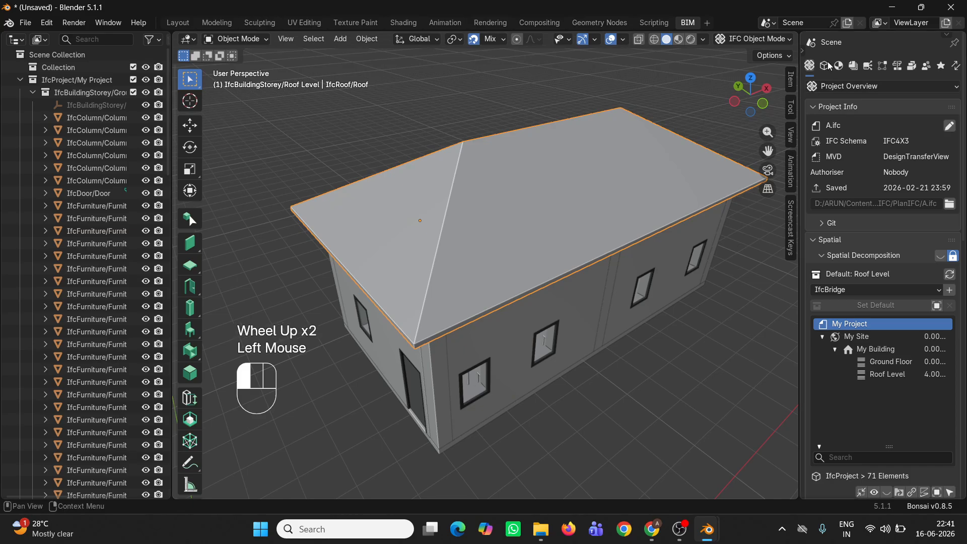
scroll(552, 251, down, 1)
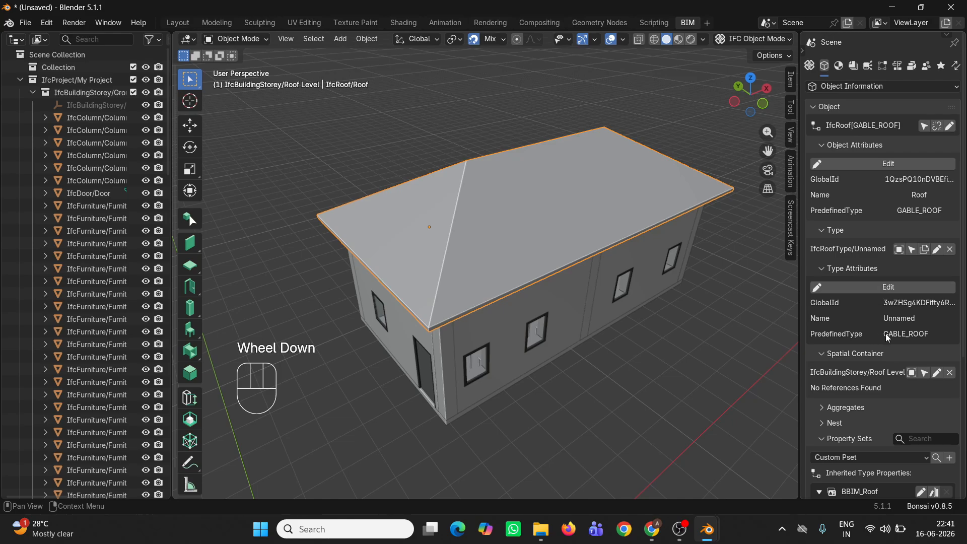
scroll(880, 337, down, 1)
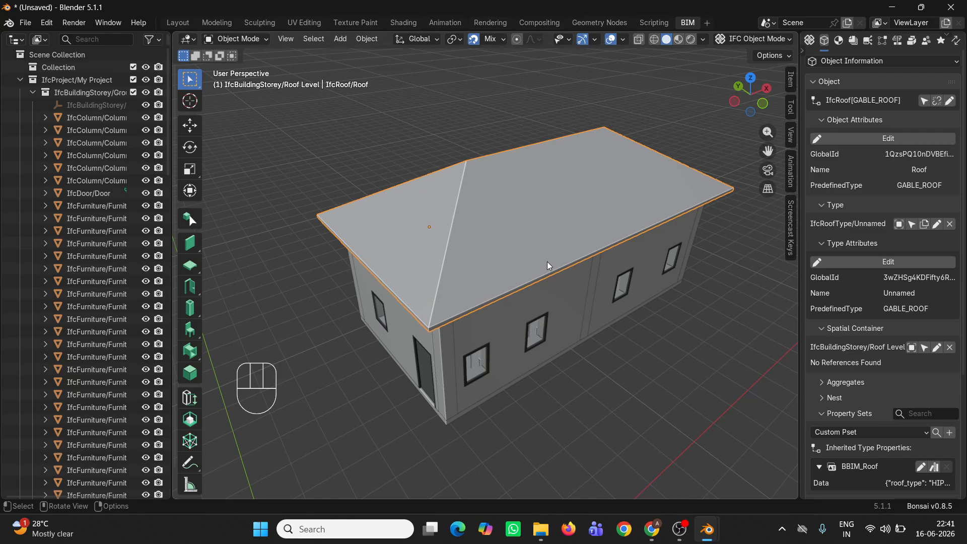
- Delete the pasted roof from the B.ifc scene, then return to the Excalidraw diagram in Chrome
mouse_move(707, 529)
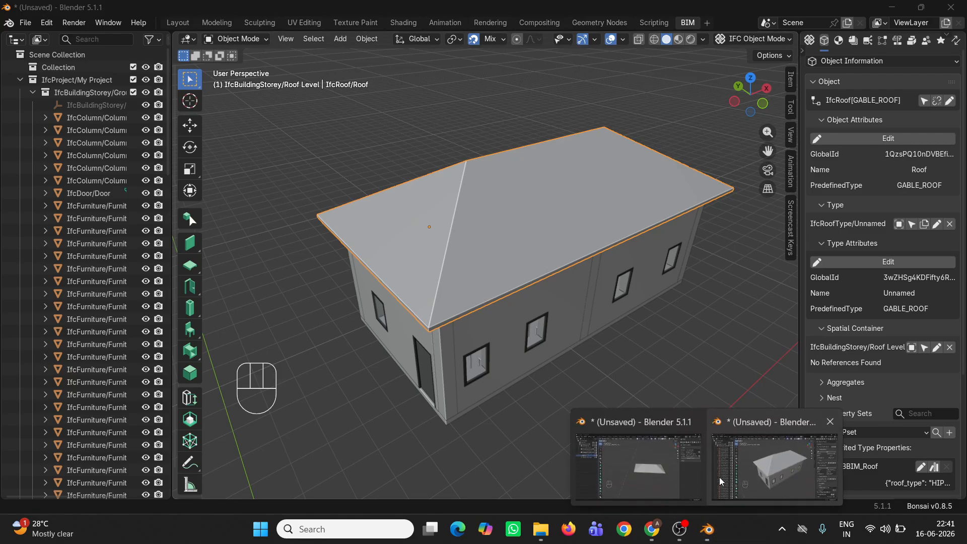
click(646, 464)
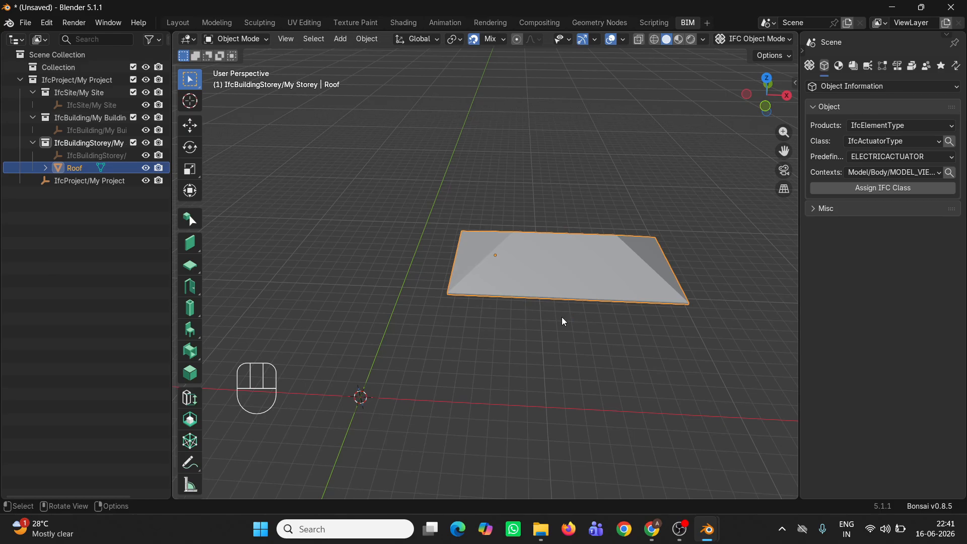
key(Delete)
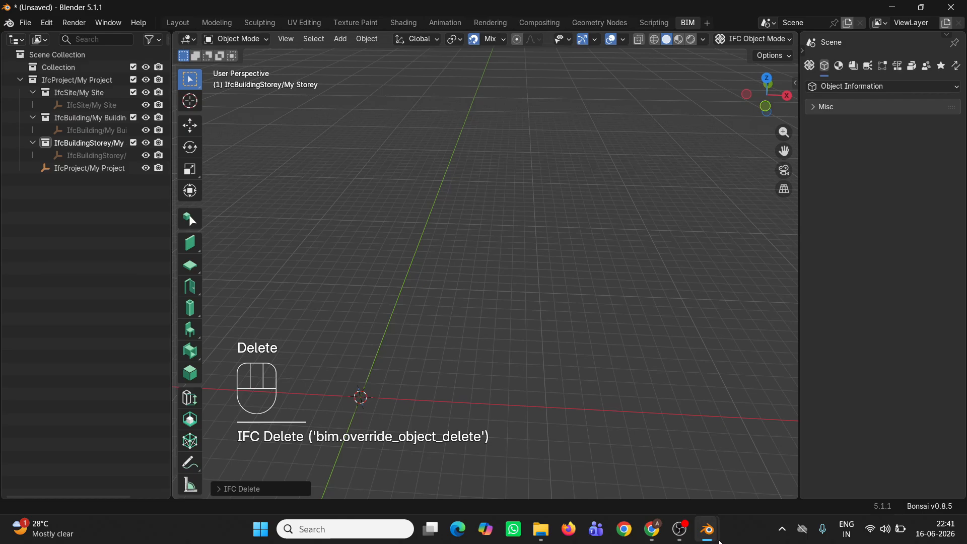
click(652, 529)
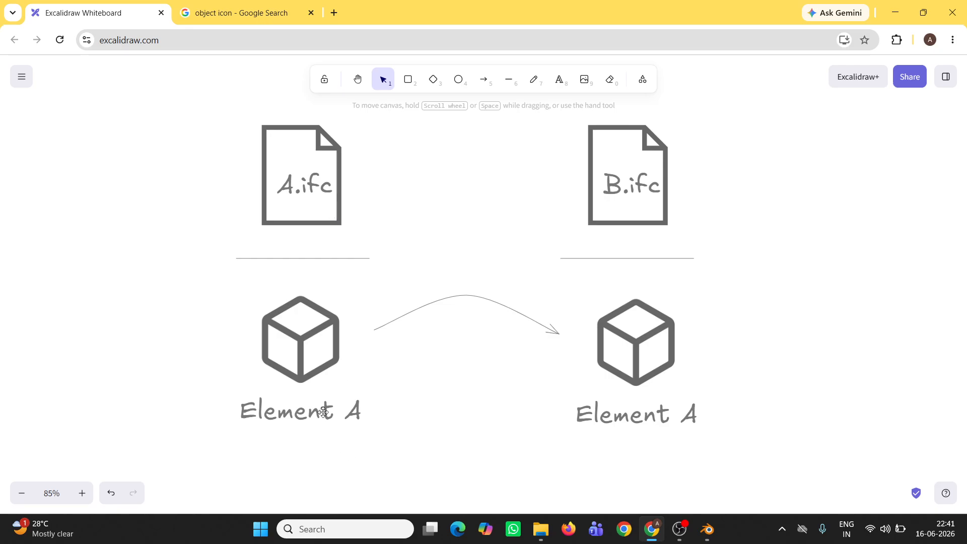
- Switch to the B.ifc window in Blender and open the Project Library section of the project setup
scroll(529, 352, down, 1)
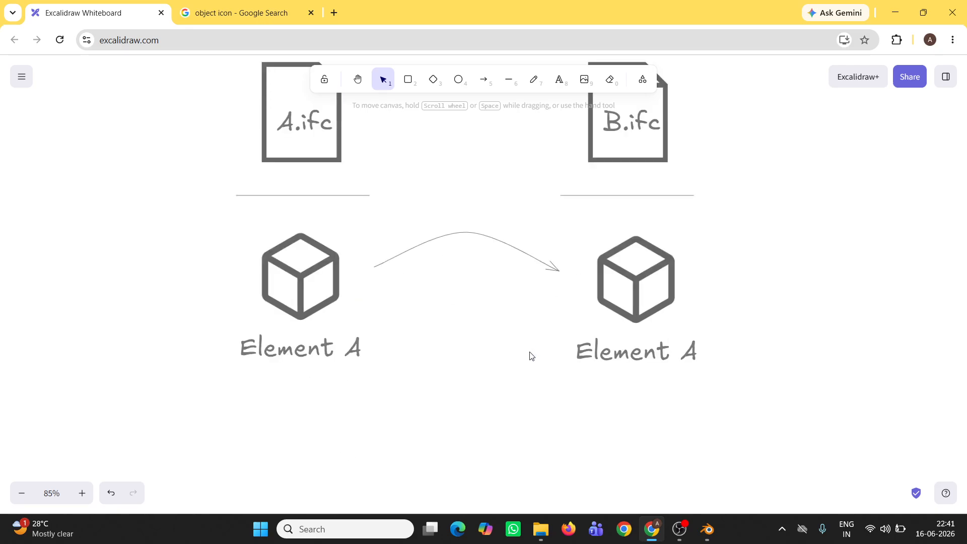
mouse_move(707, 533)
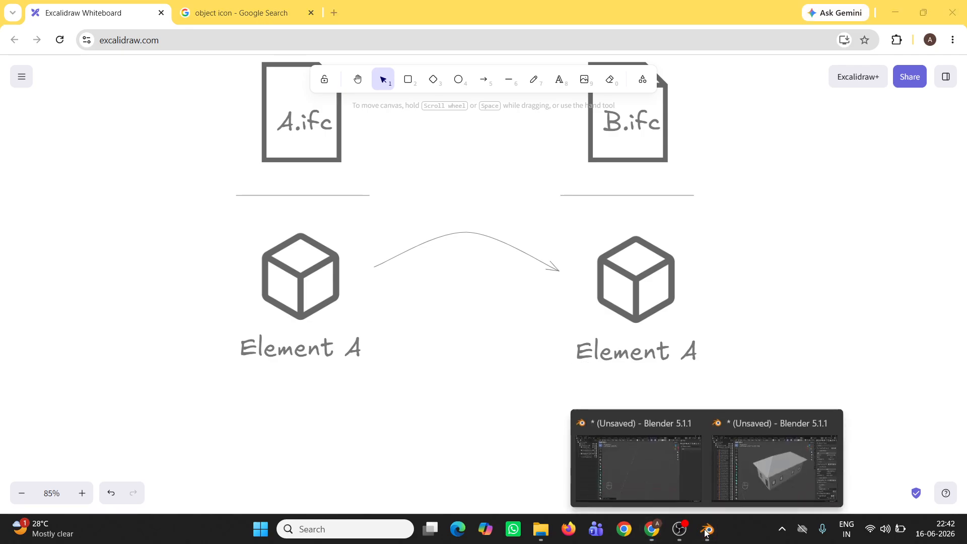
click(640, 473)
scroll(529, 257, down, 2)
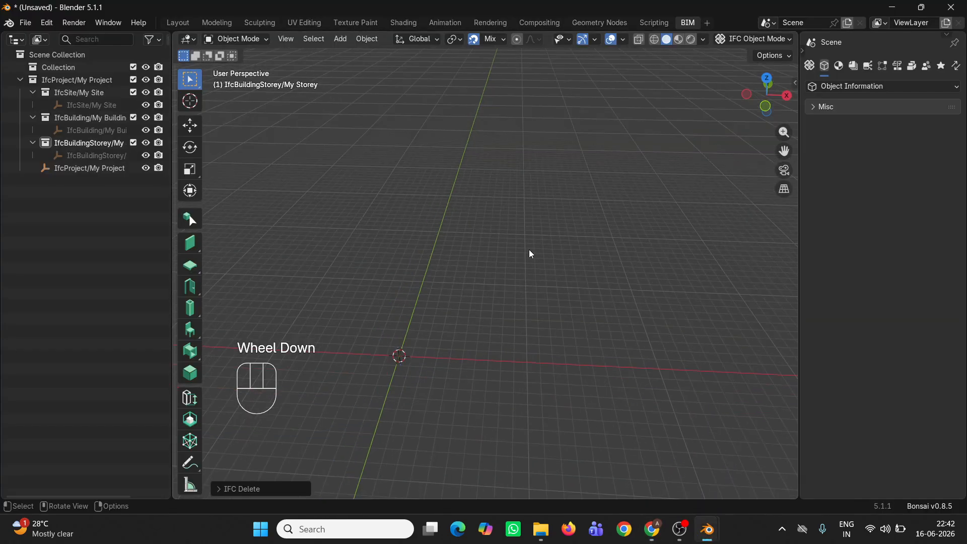
click(810, 65)
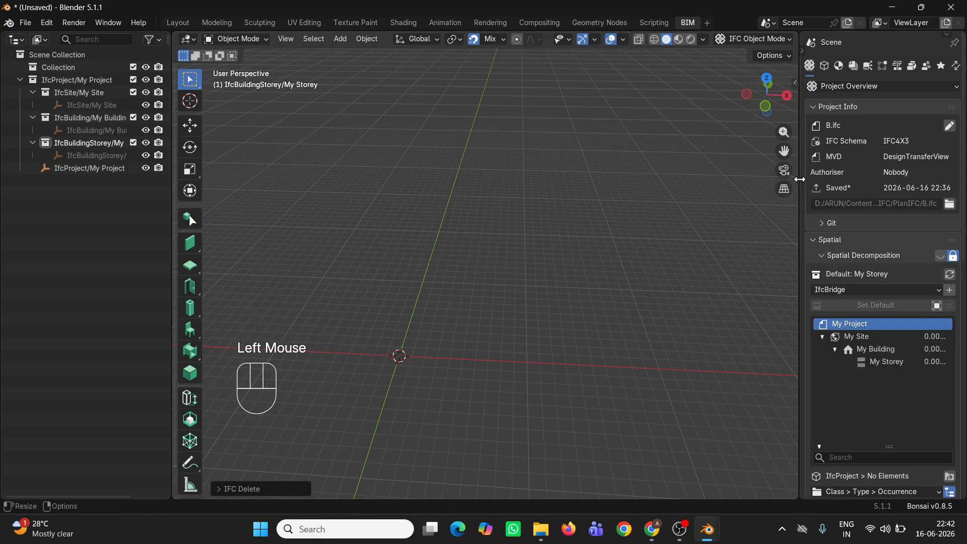
scroll(827, 252, down, 6)
scroll(835, 361, down, 2)
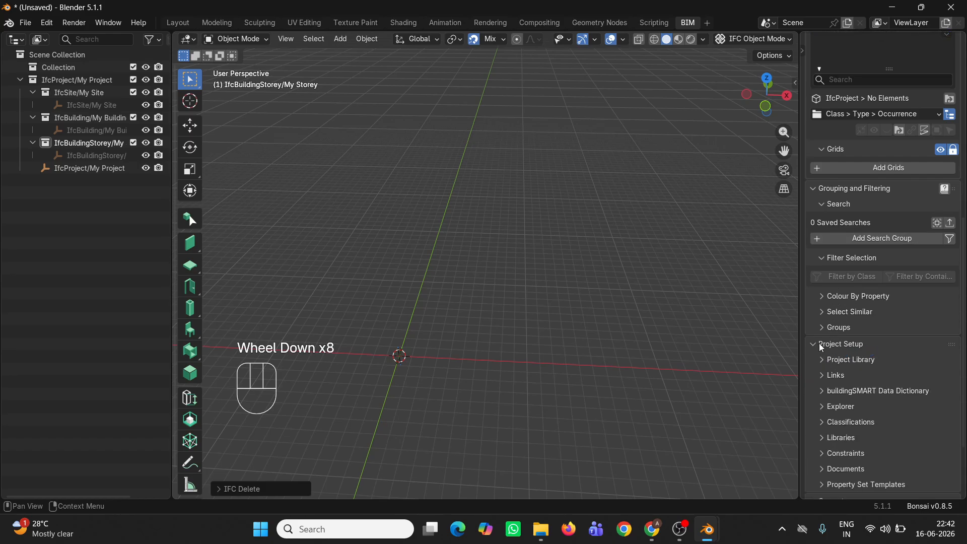
click(824, 360)
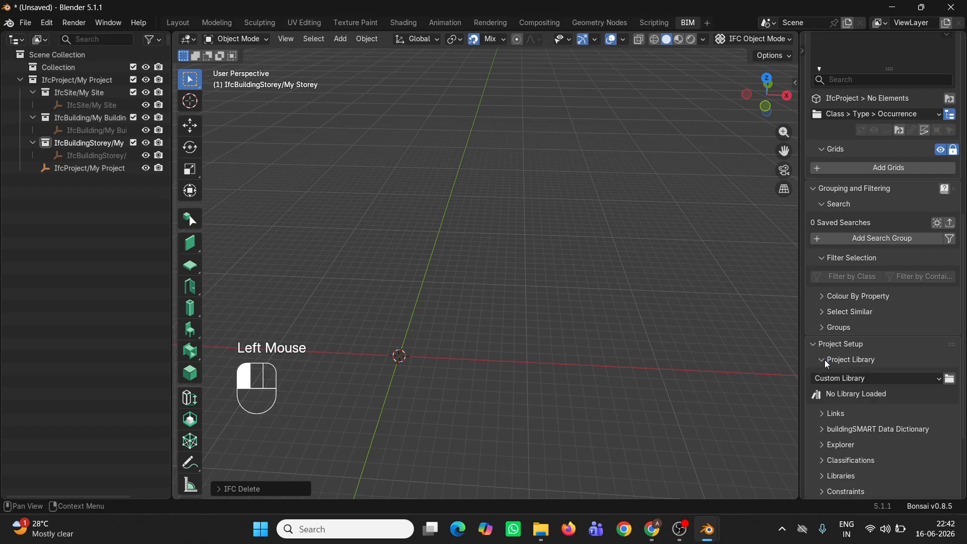
scroll(824, 348, down, 2)
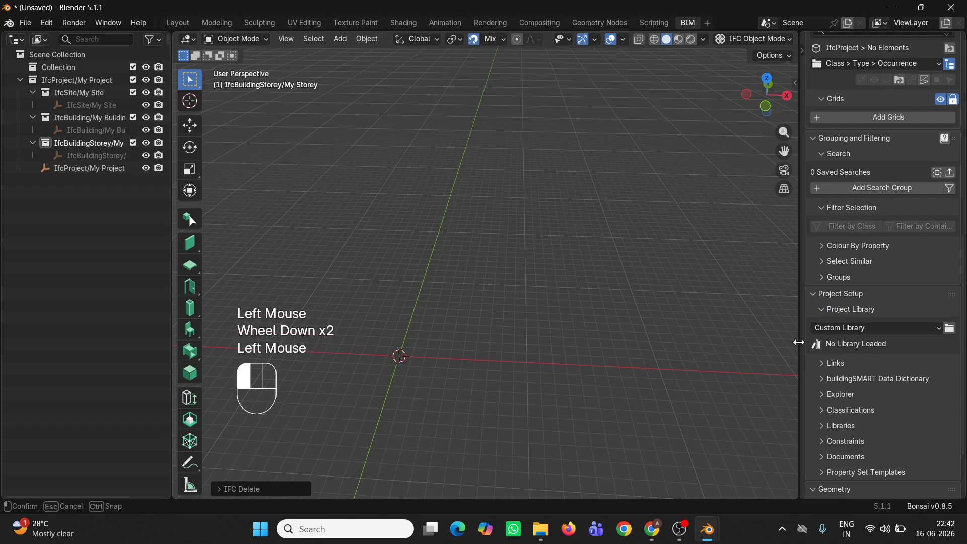
drag(799, 343, 768, 346)
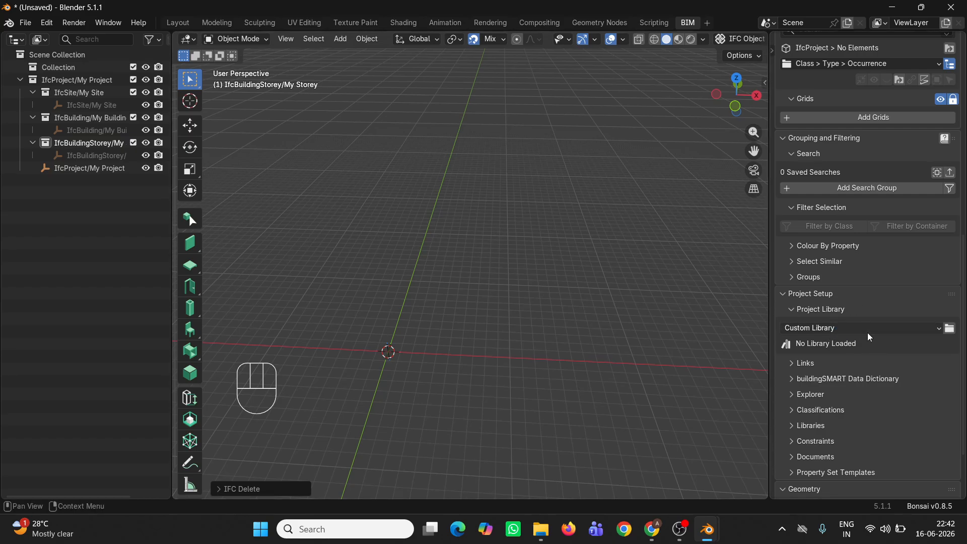
- Load A.ifc from the PlanIFC folder as the custom project library
click(950, 329)
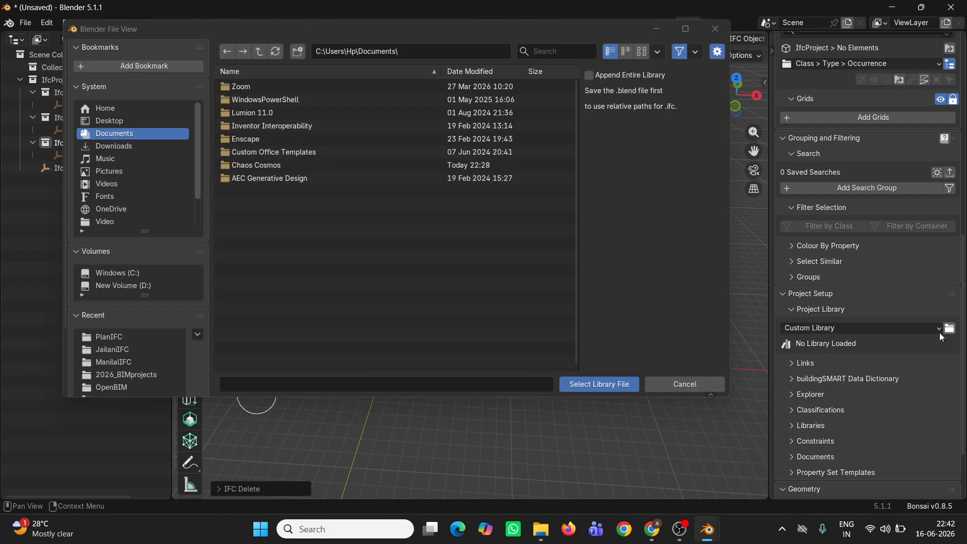
click(108, 338)
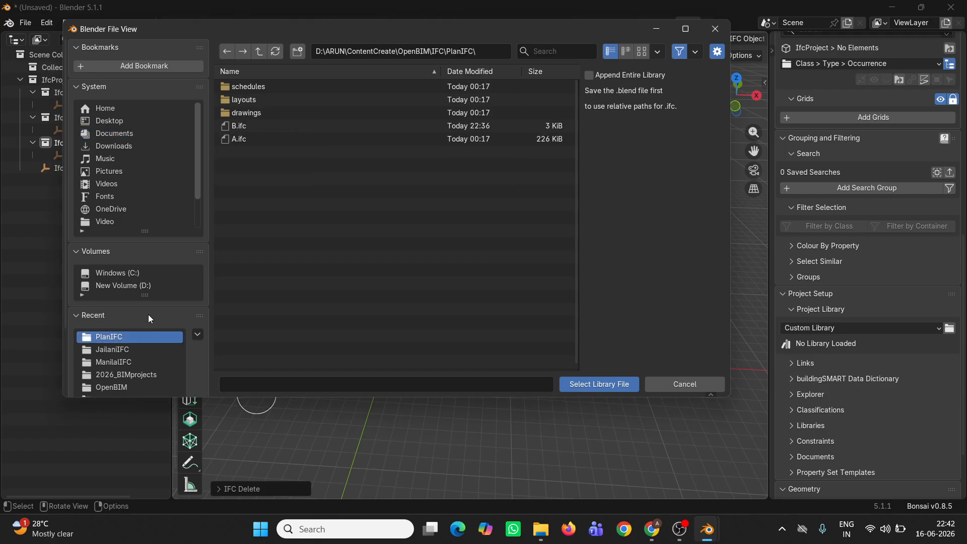
click(249, 142)
click(600, 384)
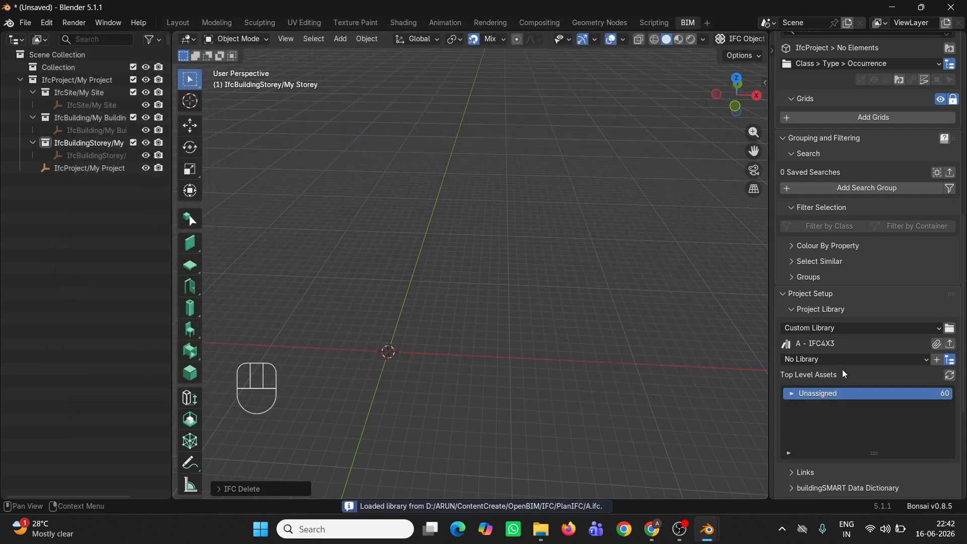
- Browse the A.ifc library's unassigned assets down to the IfcTypeProduct category
drag(768, 379, 731, 380)
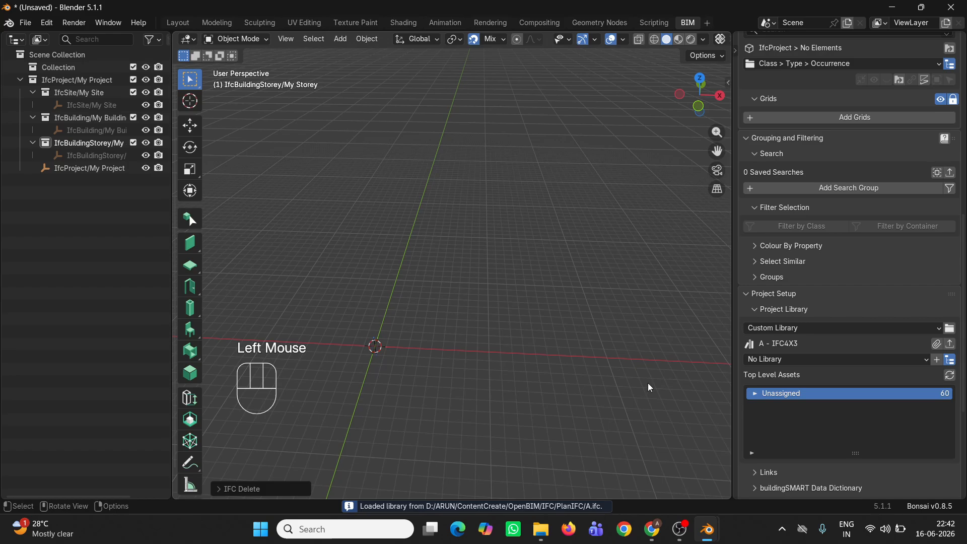
scroll(476, 294, down, 2)
scroll(778, 372, down, 2)
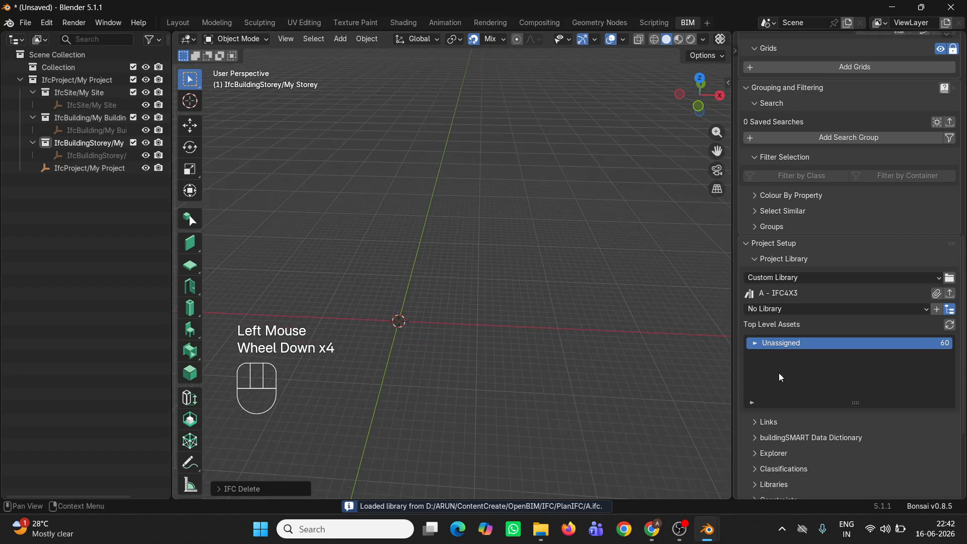
scroll(779, 372, up, 1)
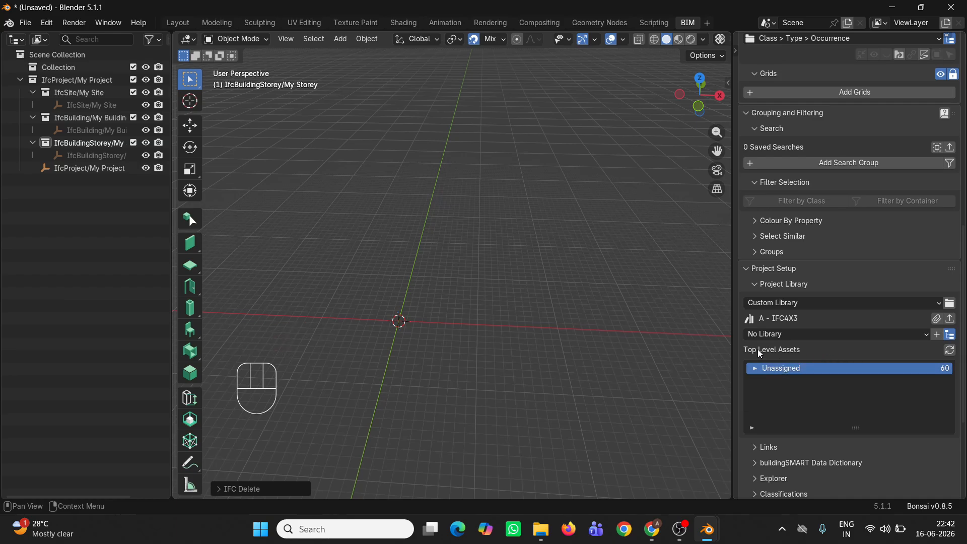
scroll(756, 342, down, 2)
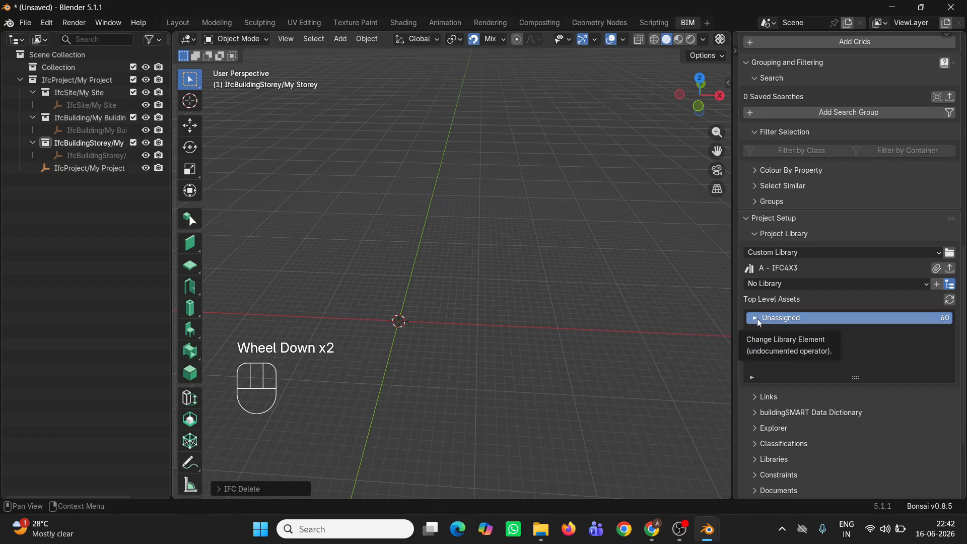
click(760, 322)
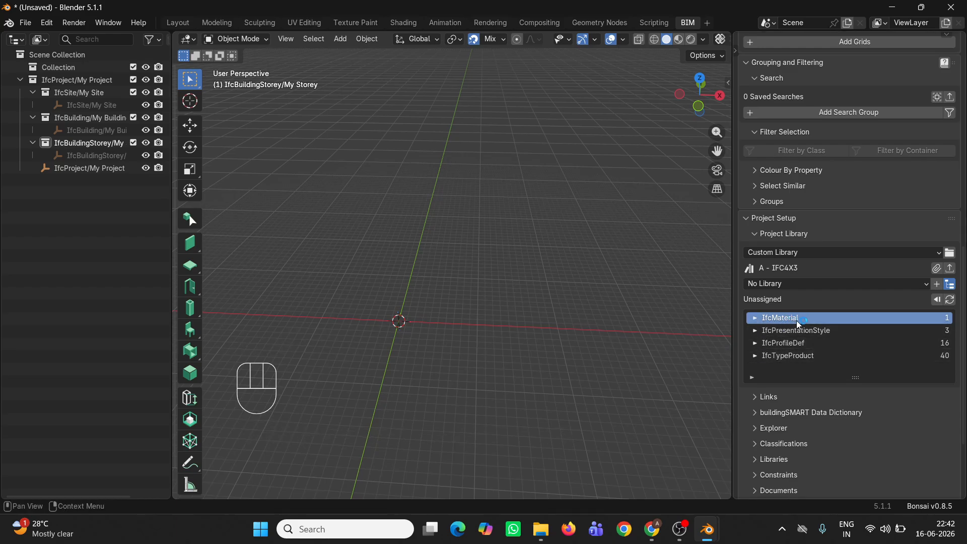
click(753, 355)
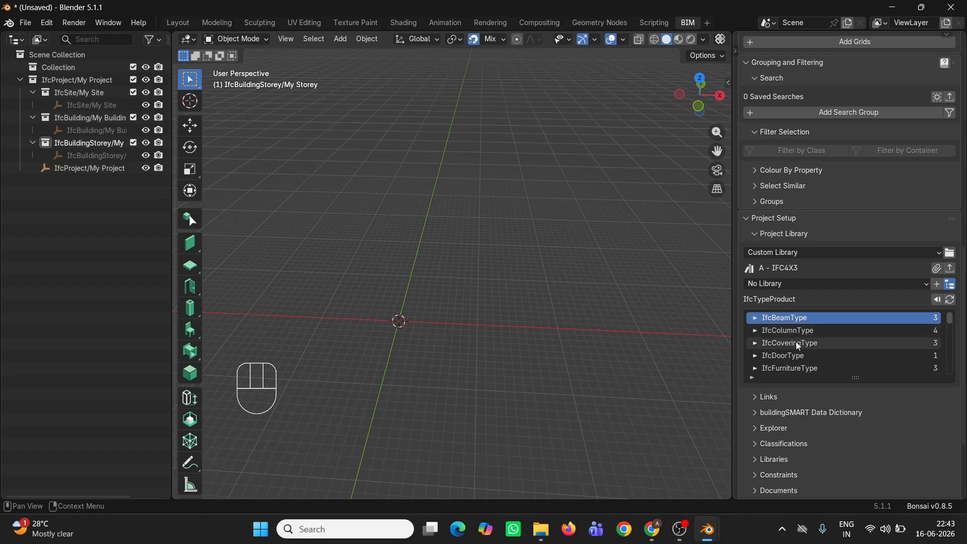
- Append the Unnamed roof type from the library's IfcRoofType class to the B.ifc project
scroll(781, 343, down, 2)
scroll(783, 343, down, 3)
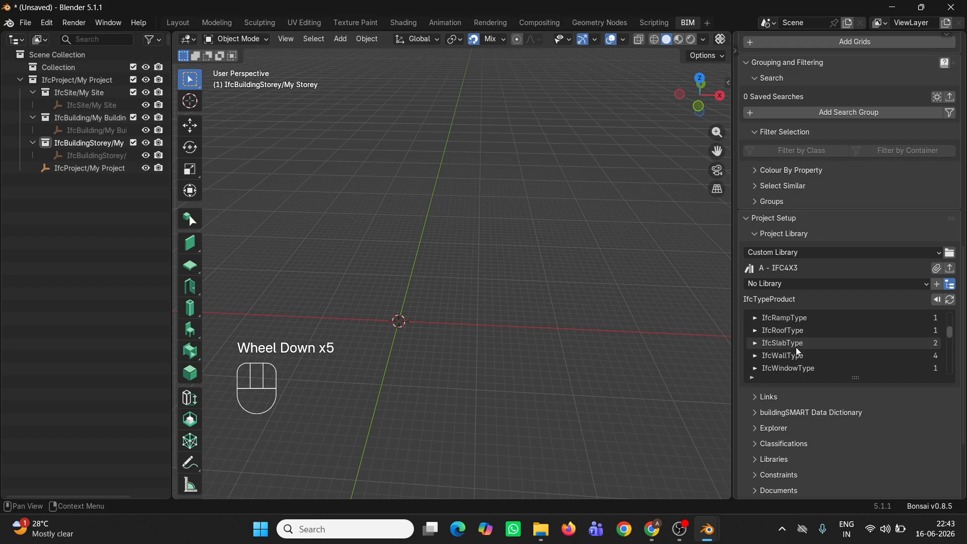
click(765, 333)
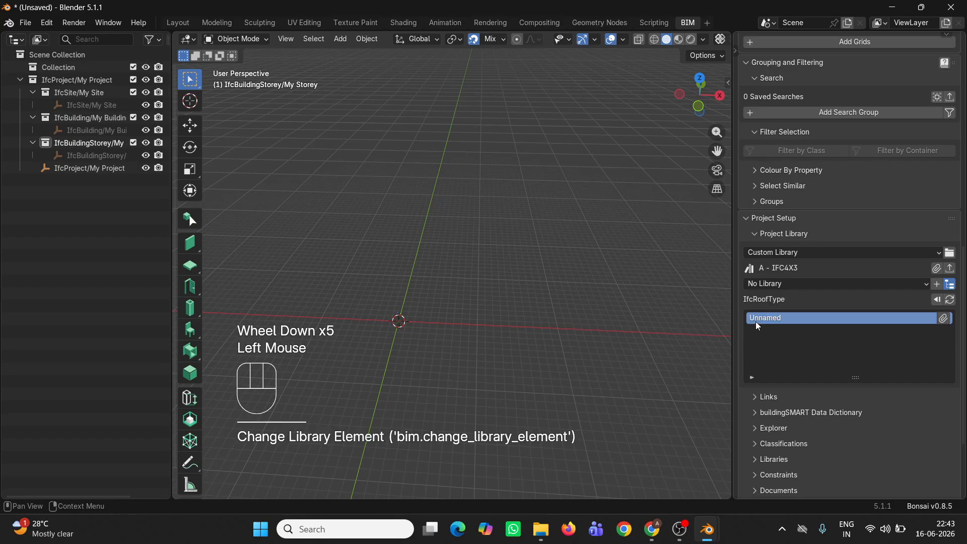
click(943, 318)
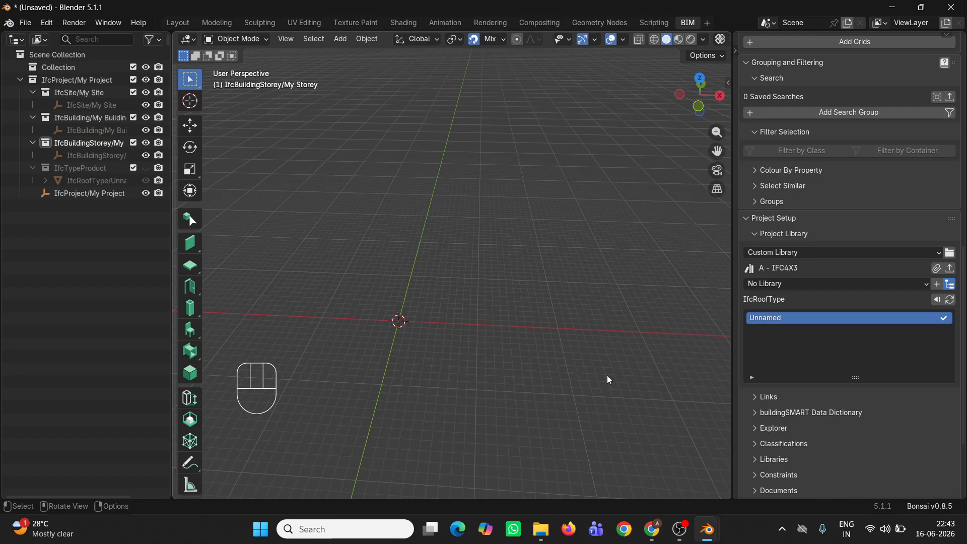
- Check the original roof's type in the A.ifc window, then return to the B.ifc window
mouse_move(706, 529)
click(769, 467)
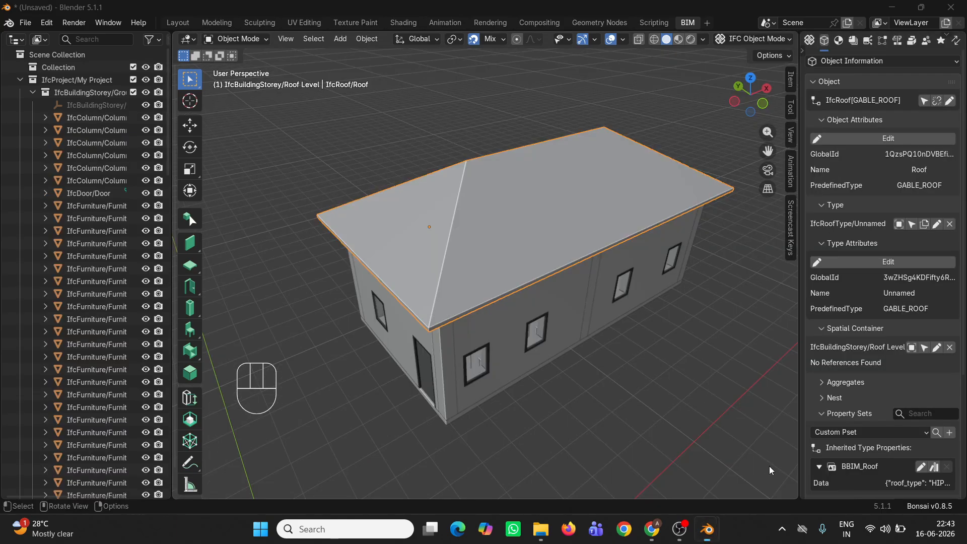
click(565, 248)
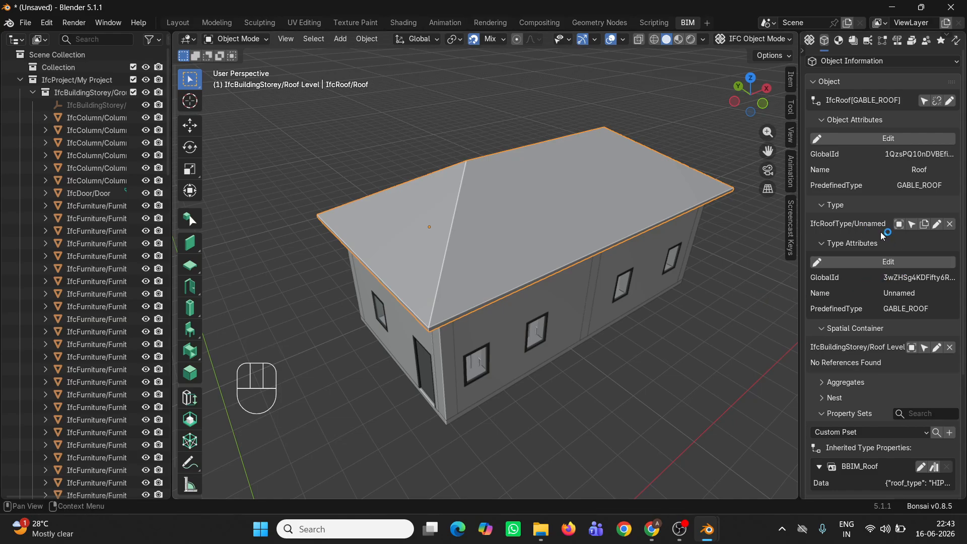
mouse_move(710, 532)
click(636, 466)
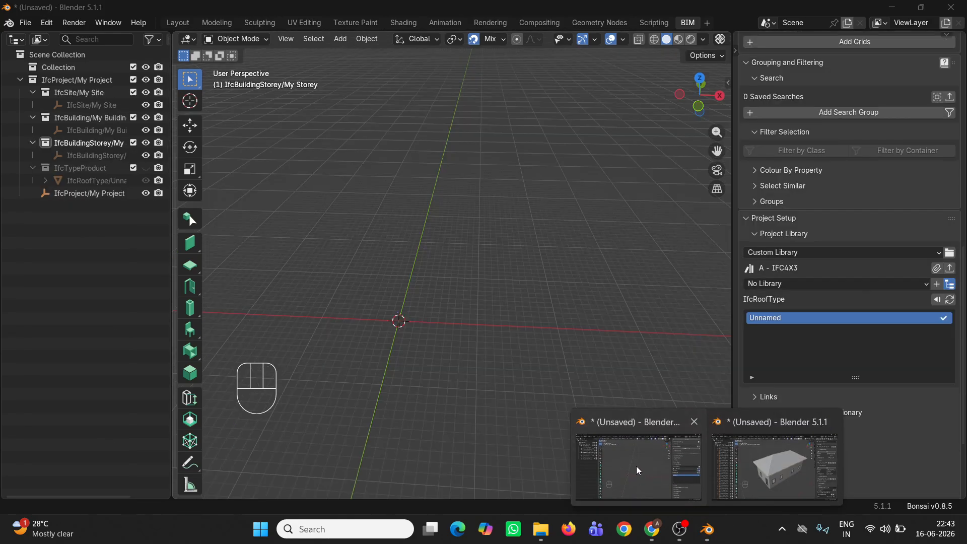
- Activate the Roof tool in B.ifc and check the appended roof type in the Type Manager
click(191, 375)
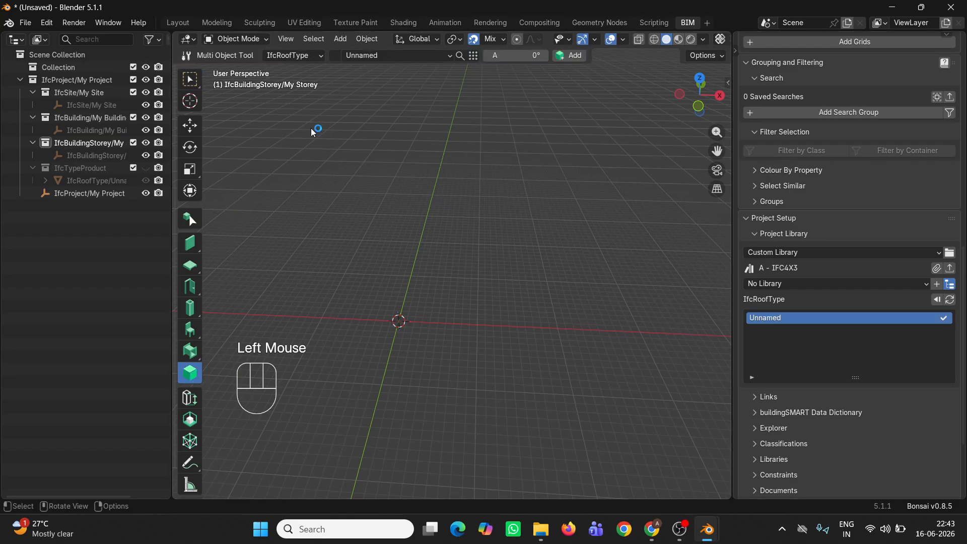
click(293, 58)
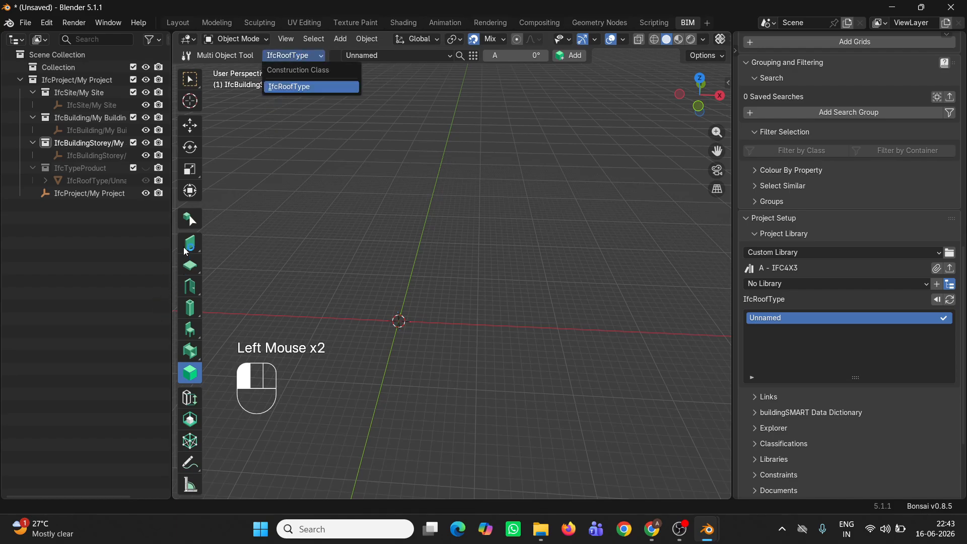
click(198, 271)
drag(195, 267, 247, 296)
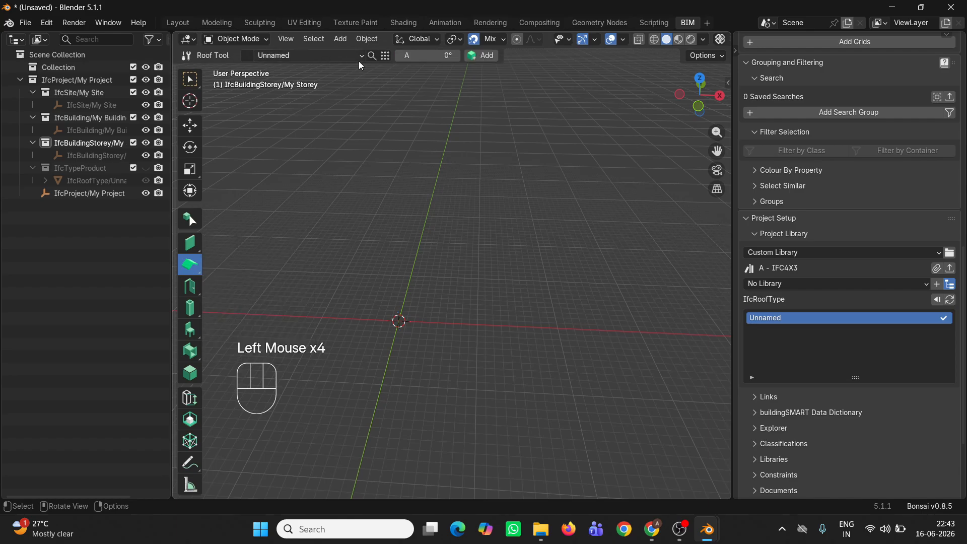
click(385, 56)
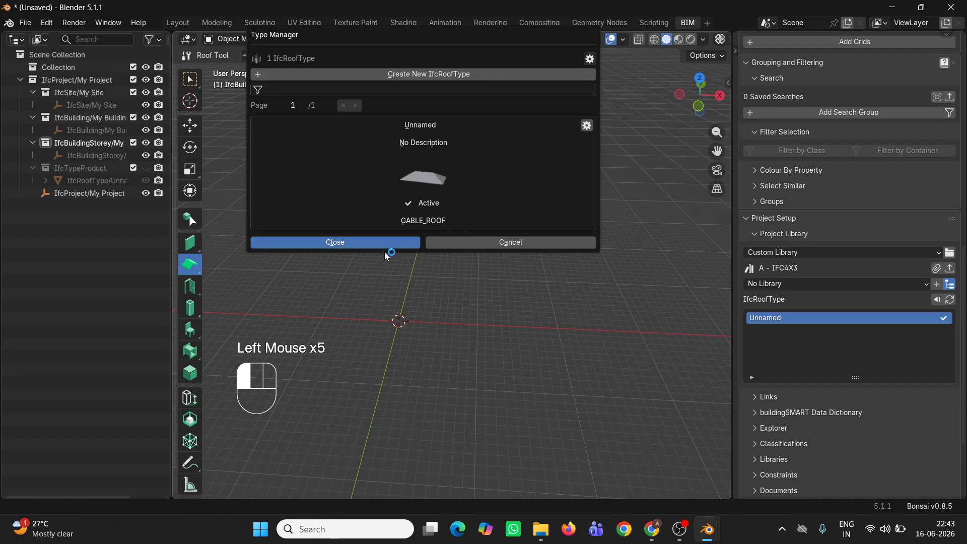
click(450, 218)
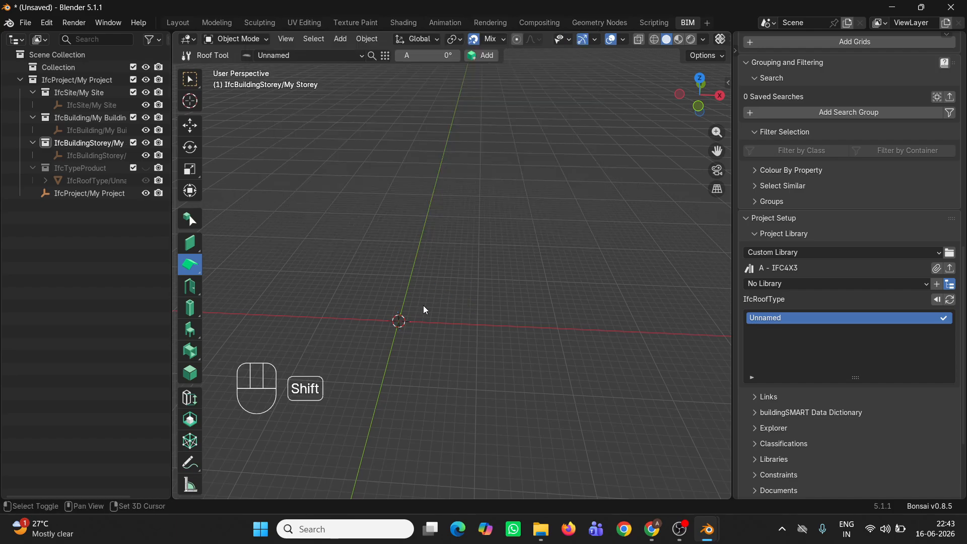
- Place one roof occurrence of the appended Unnamed roof type in the B.ifc scene
key(shift+a)
click(440, 297)
scroll(497, 311, up, 3)
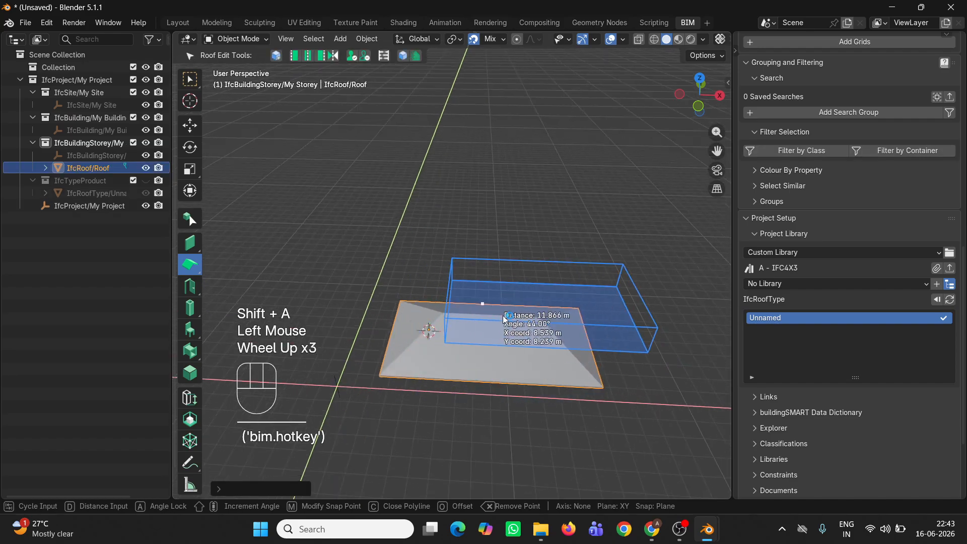
key(Escape)
- Examine the placed roof's object information and geometry, then delete that roof from the B.ifc scene
scroll(802, 170, up, 7)
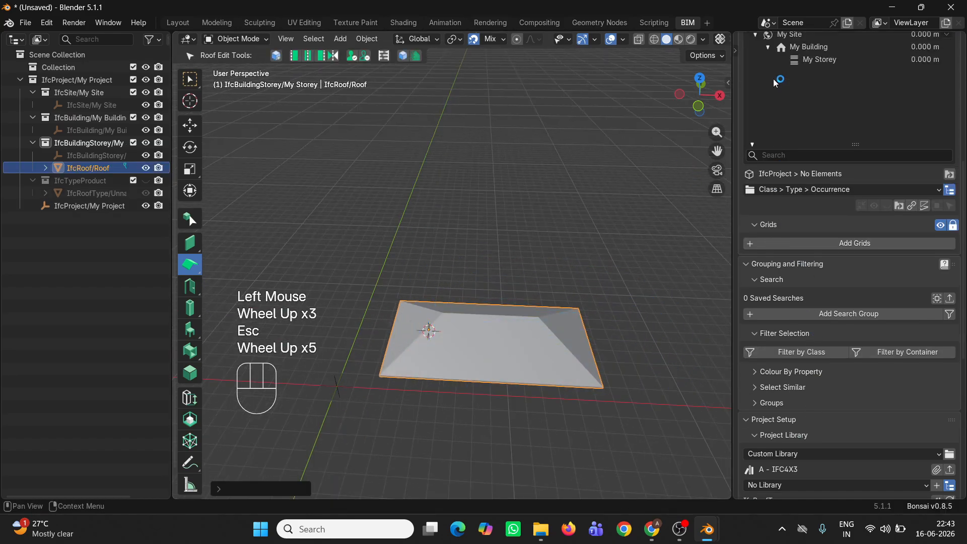
scroll(774, 61, up, 4)
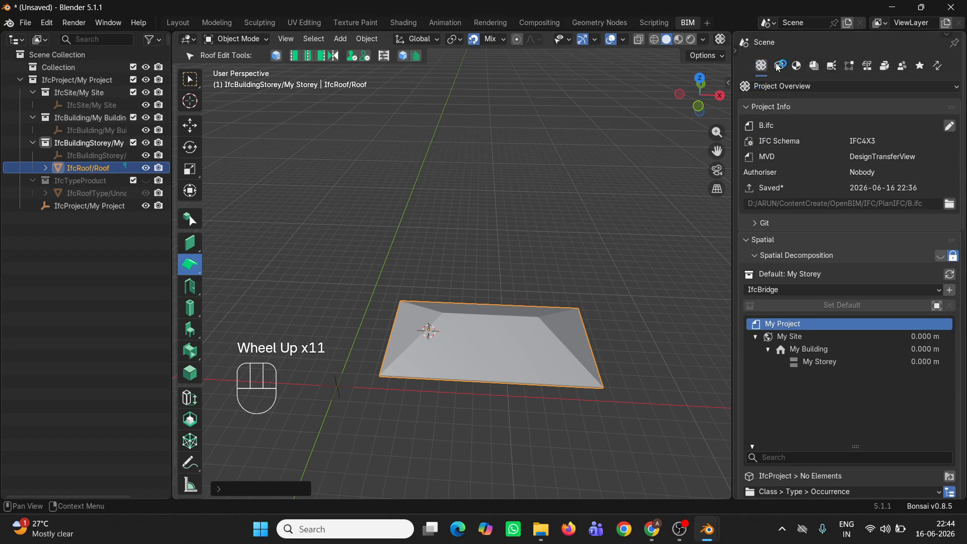
click(778, 66)
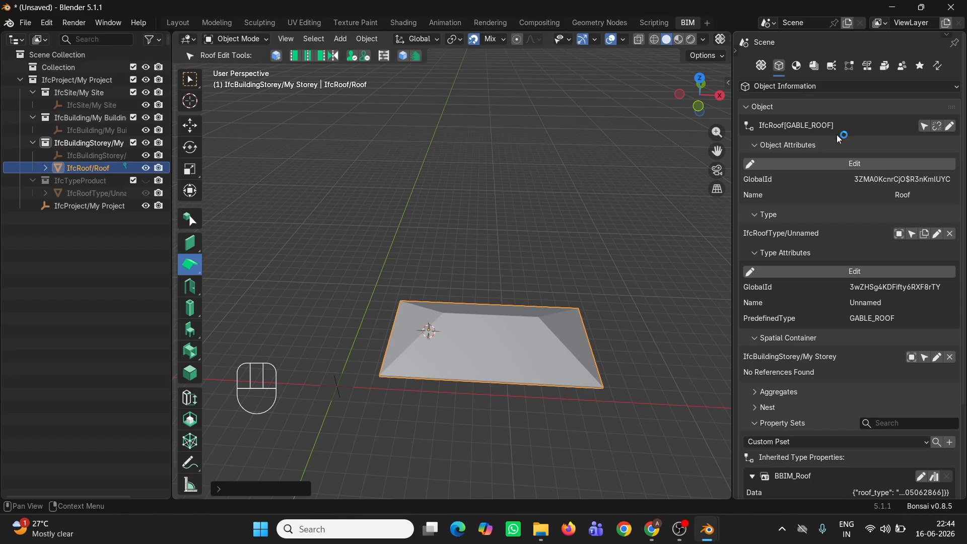
scroll(491, 329, down, 2)
shift+middle_drag(510, 319, 504, 279)
scroll(504, 279, up, 2)
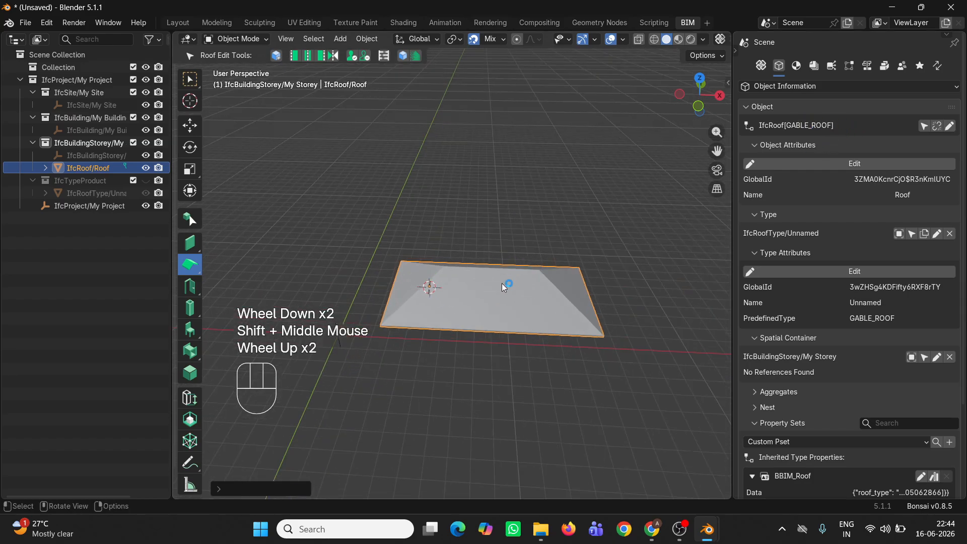
middle_drag(437, 307, 536, 288)
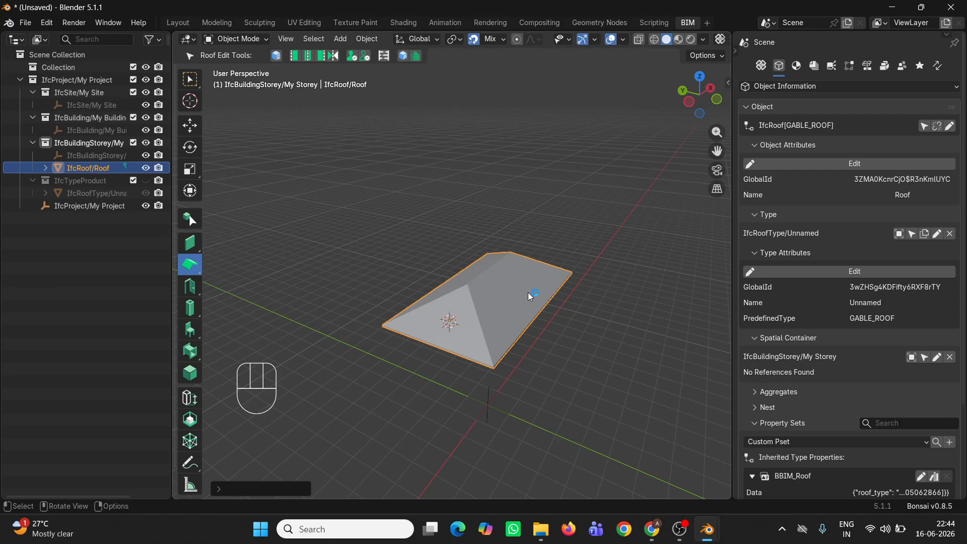
key(Delete)
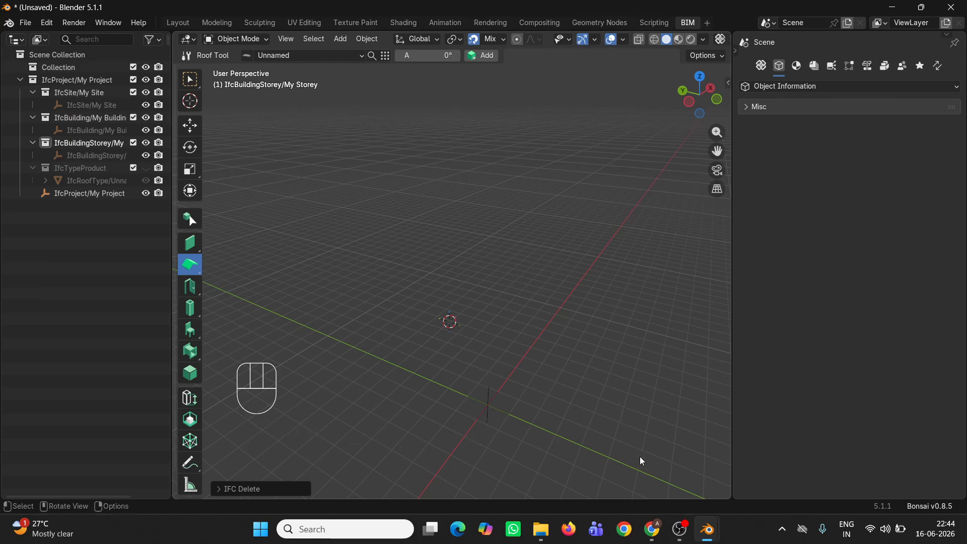
- Open the Append Library Element By Query dialog for library A in the Project Library of B.ifc
click(762, 66)
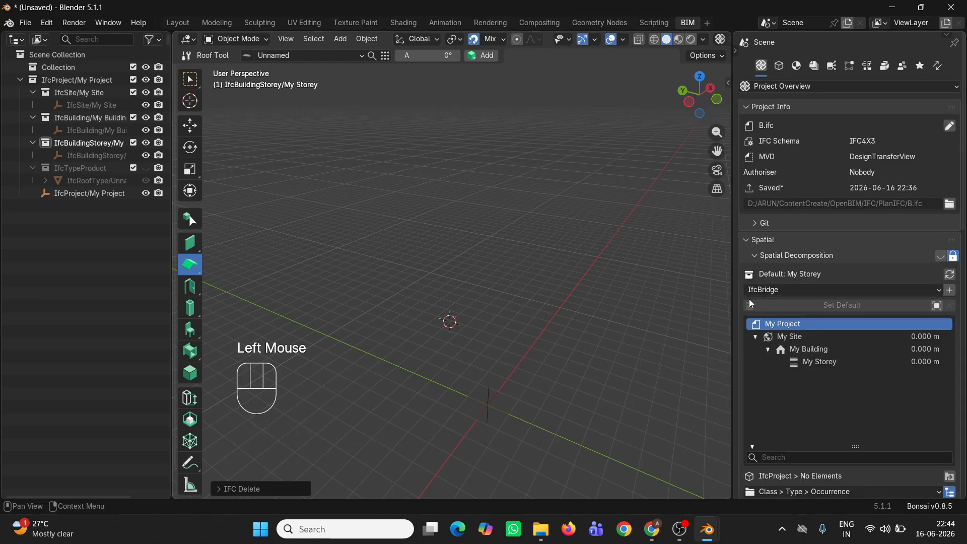
scroll(751, 327, down, 2)
scroll(751, 356, down, 8)
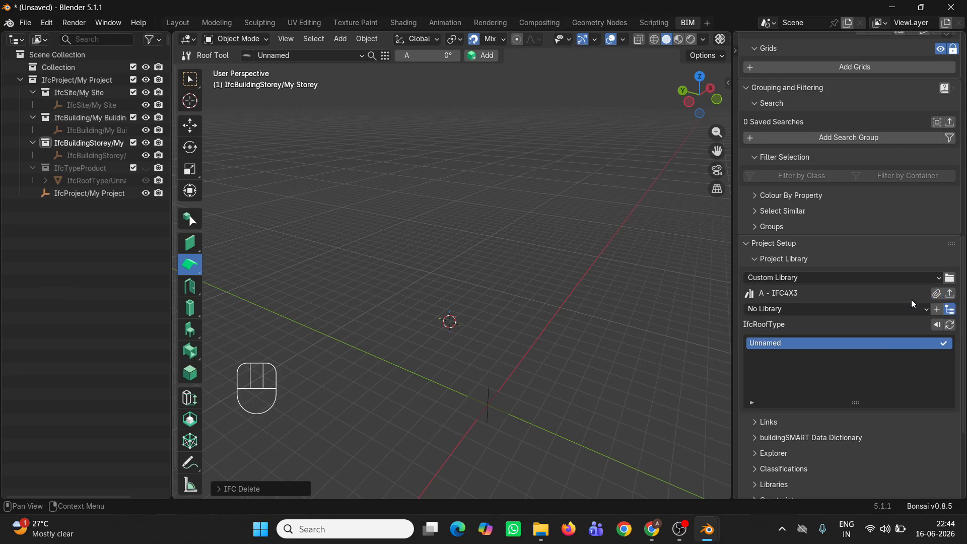
click(936, 295)
click(917, 232)
click(936, 293)
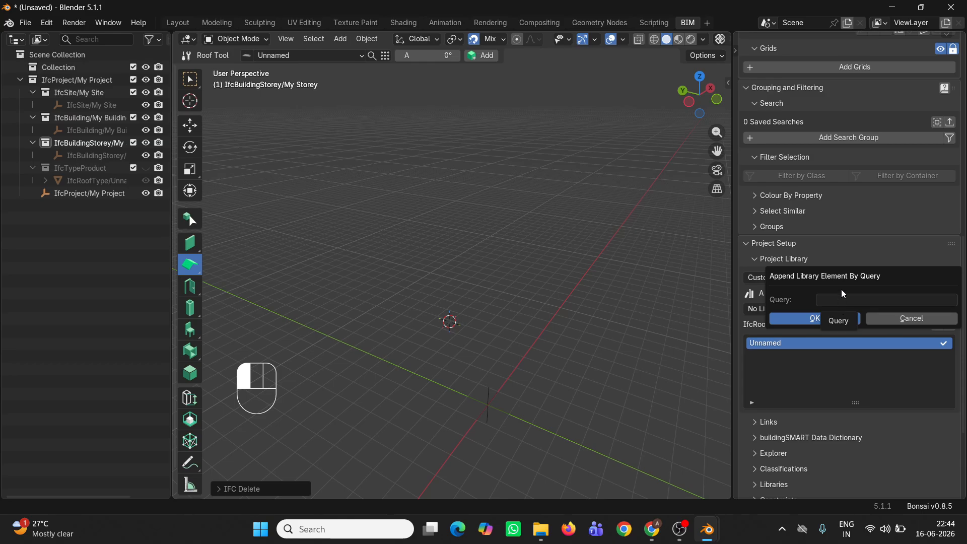
- Switch to the A.ifc window, widen the properties area and select the building's roof
mouse_move(707, 526)
click(775, 466)
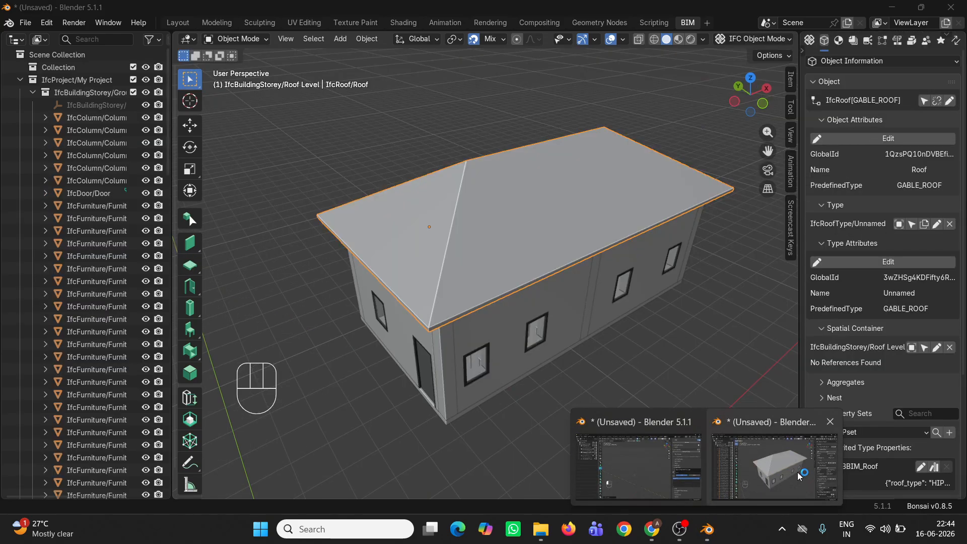
scroll(612, 314, down, 2)
drag(794, 337, 715, 337)
scroll(459, 243, up, 2)
click(459, 243)
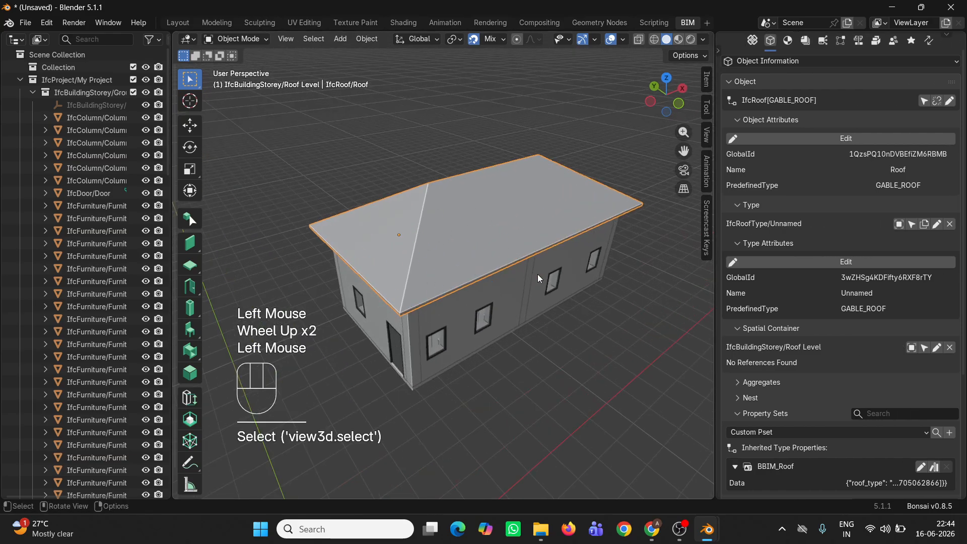
scroll(549, 302, down, 1)
shift+scroll(559, 347, down, 1)
middle_drag(551, 352, 488, 240)
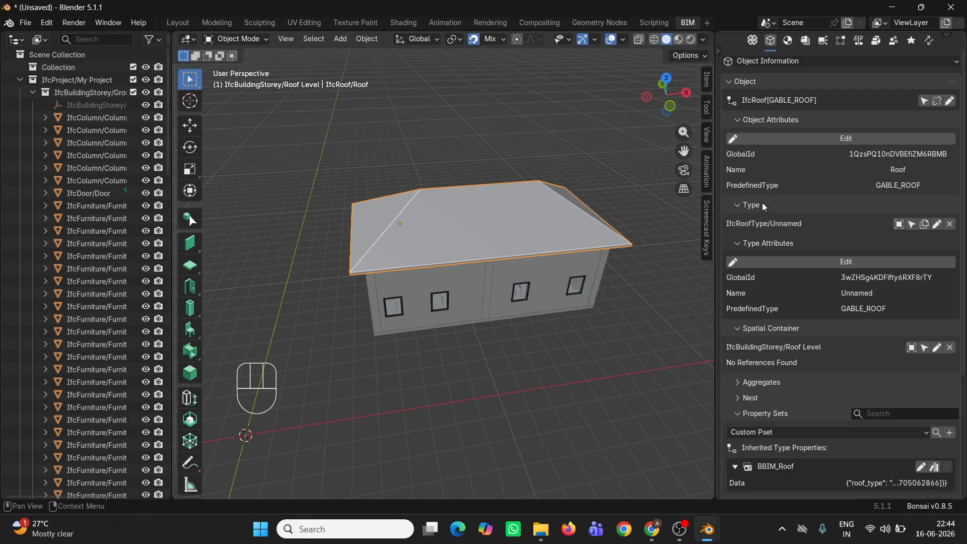
- Add a search group with a Class filter in A.ifc's project overview, leaving the roof deselected
click(757, 39)
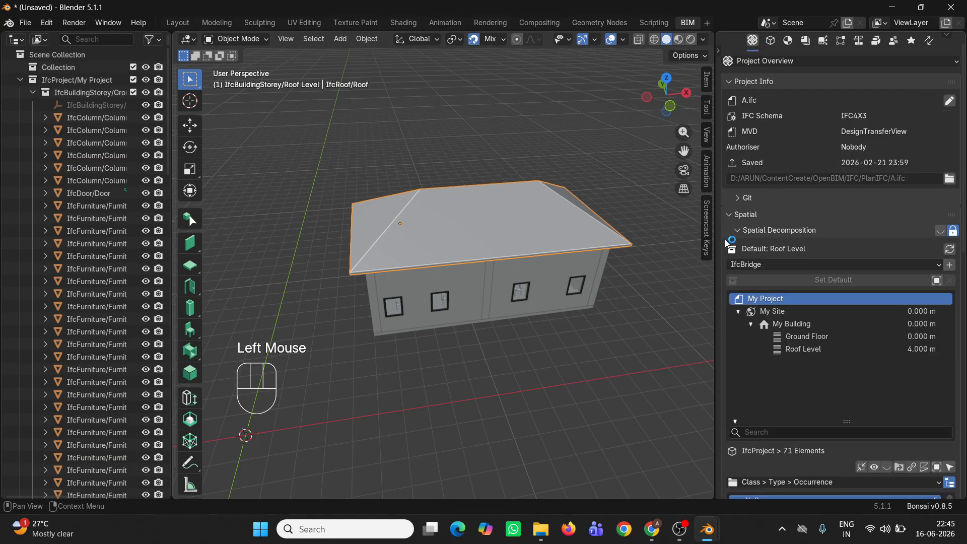
scroll(726, 242, down, 3)
scroll(725, 242, down, 6)
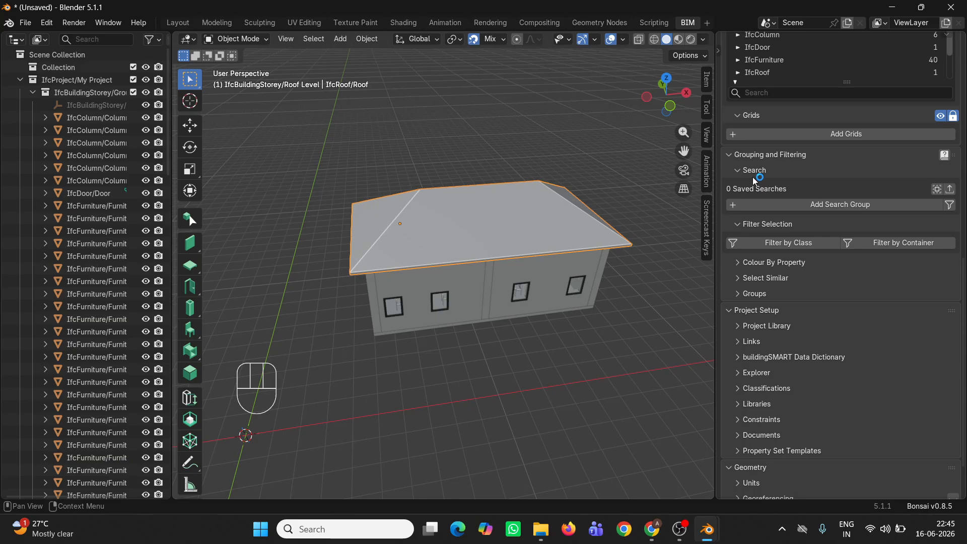
click(836, 207)
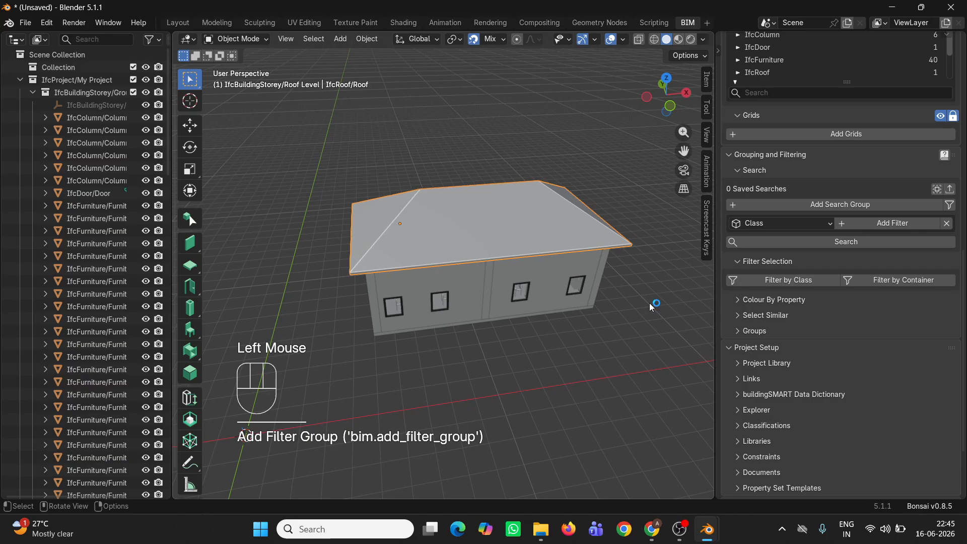
click(562, 249)
scroll(545, 230, up, 2)
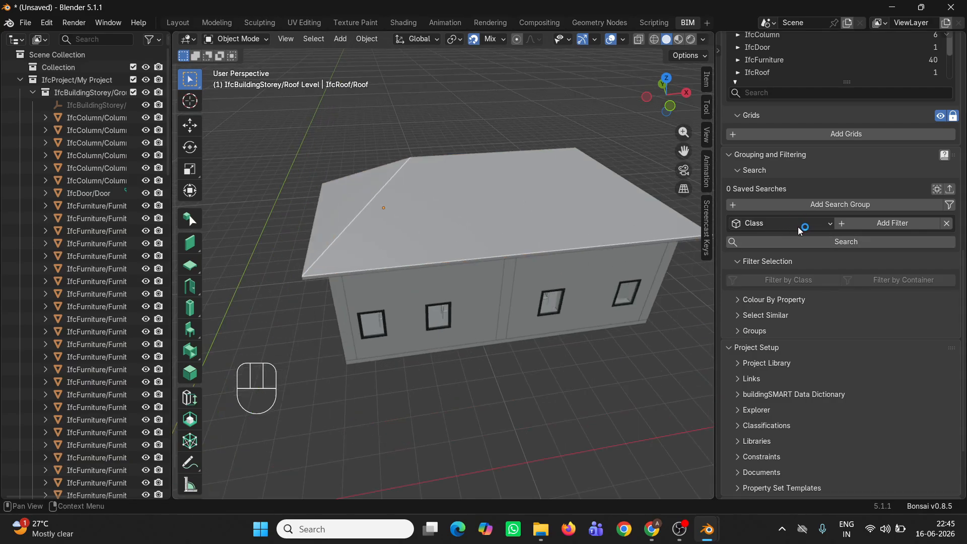
click(859, 223)
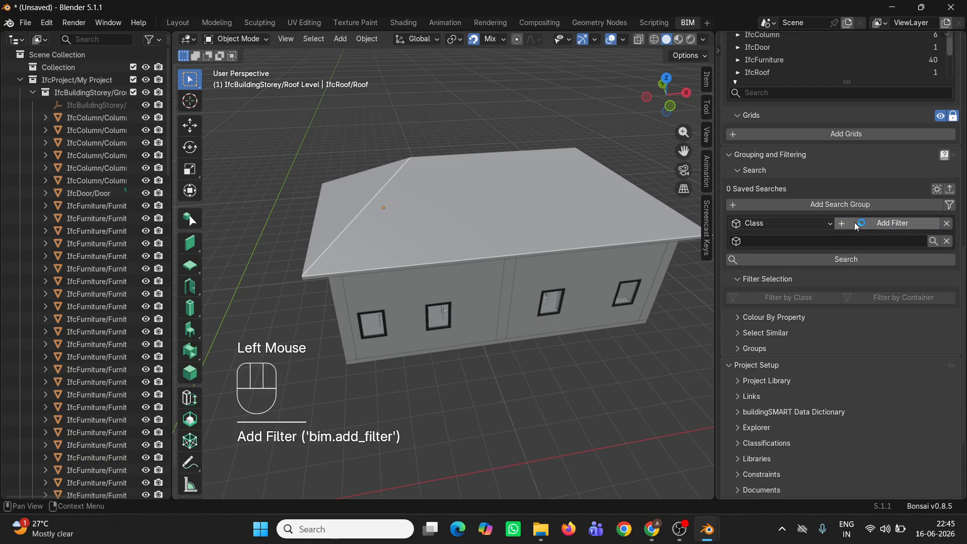
- Set the Class filter to IfcRoof and run the search to select the matching elements
click(805, 244)
text(iFC)
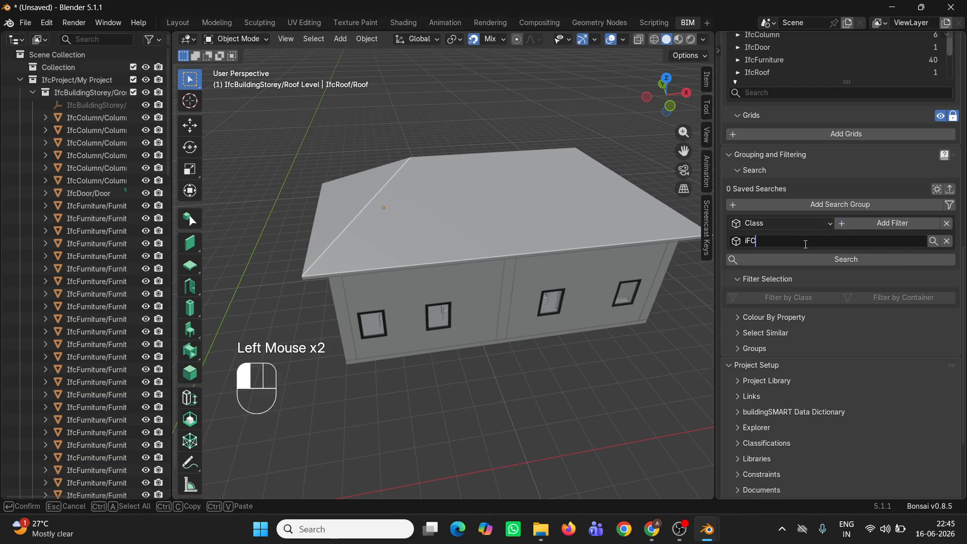
text(rOOF)
key(ctrl+a)
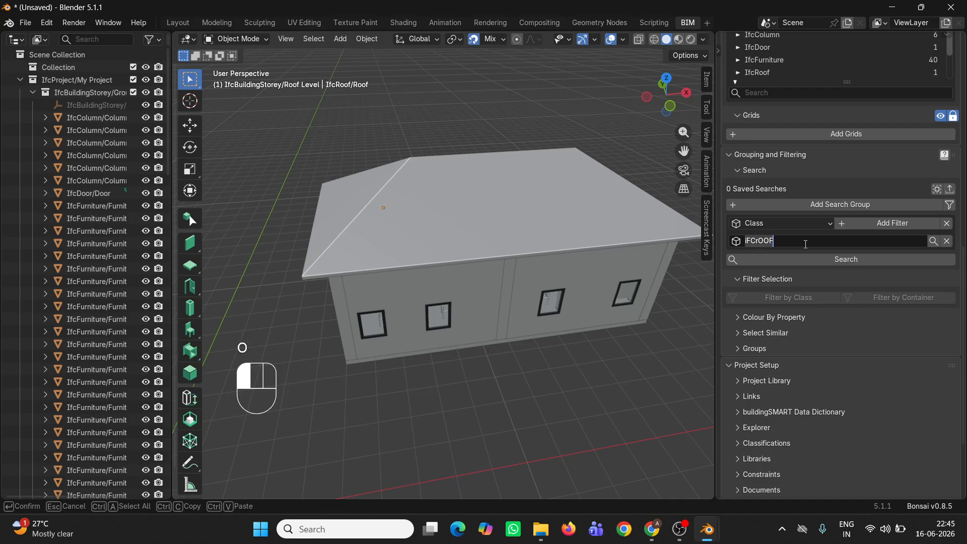
text(IfcRoof)
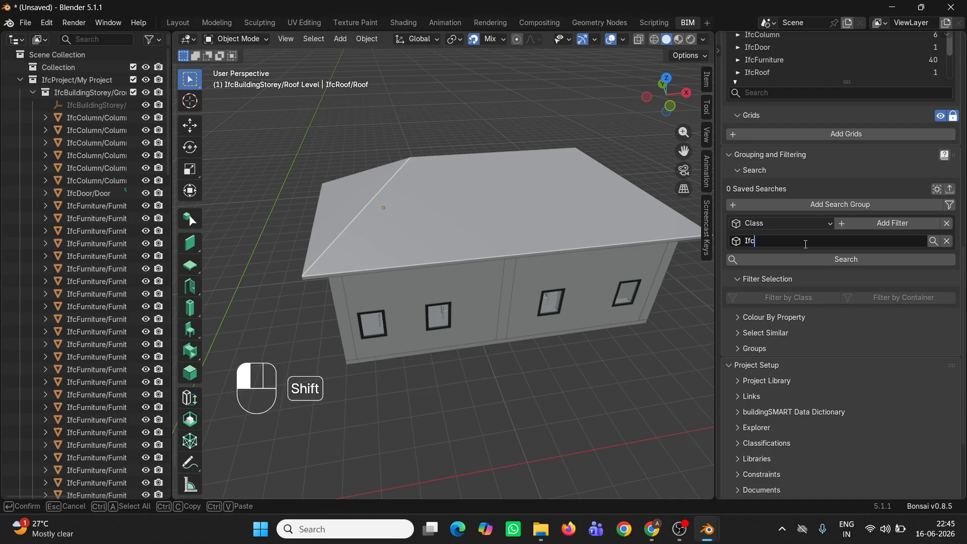
click(855, 260)
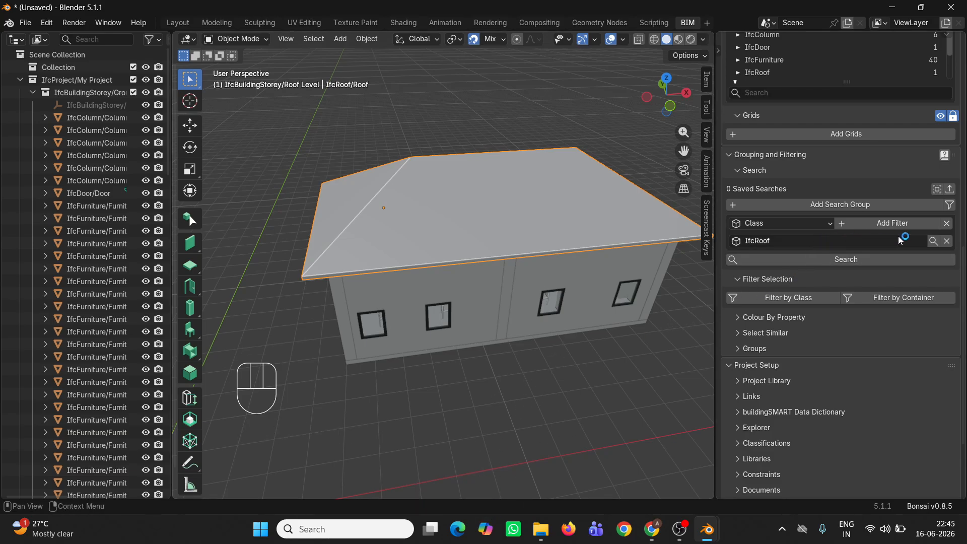
- Copy the IfcRoof text from the search group's filter query and close the query editor
click(950, 206)
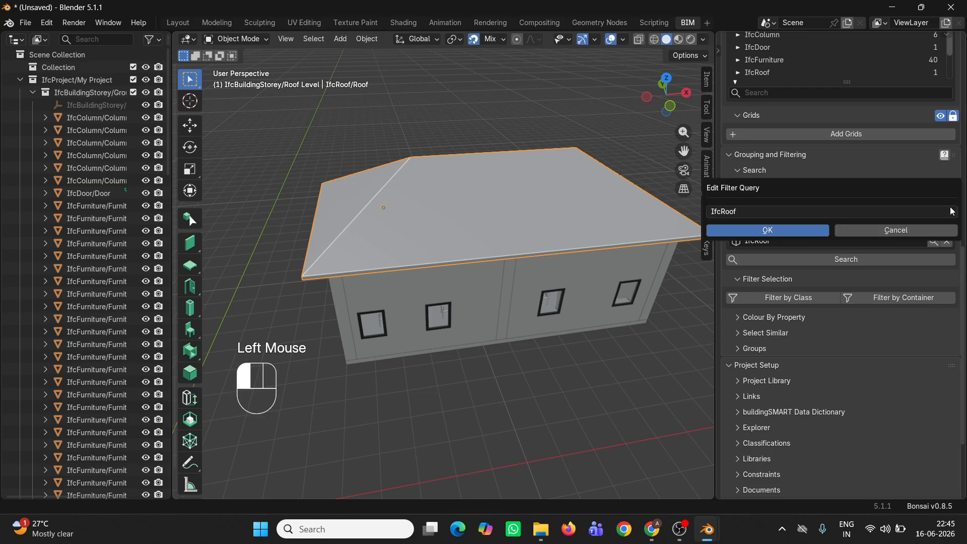
click(759, 212)
key(ctrl+c)
click(757, 230)
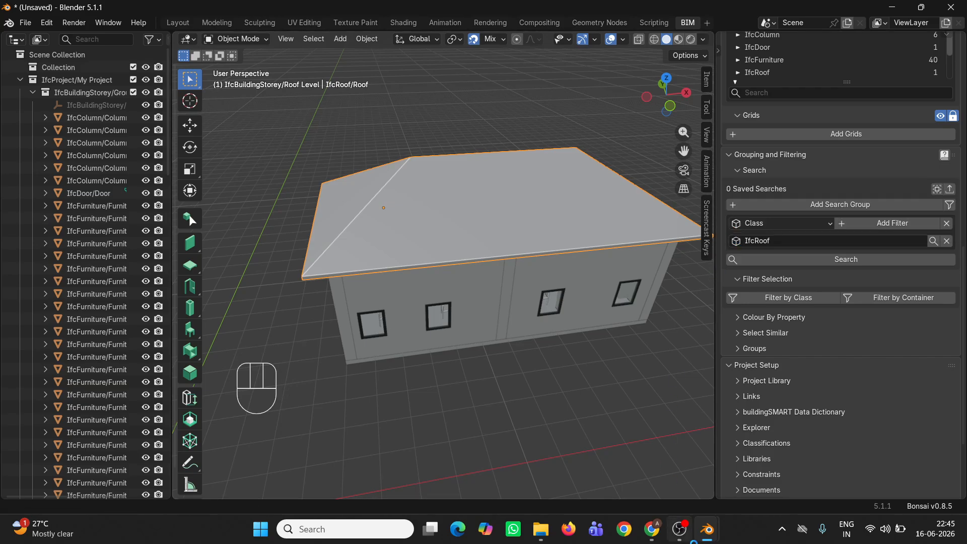
- Return to the B.ifc window and append the library element using the copied query IfcRoof
mouse_move(703, 536)
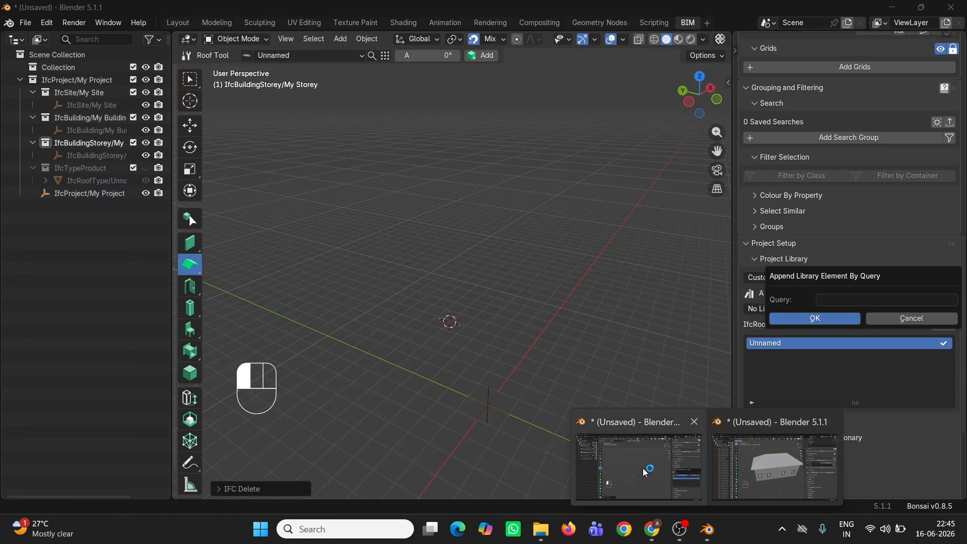
click(643, 472)
click(842, 299)
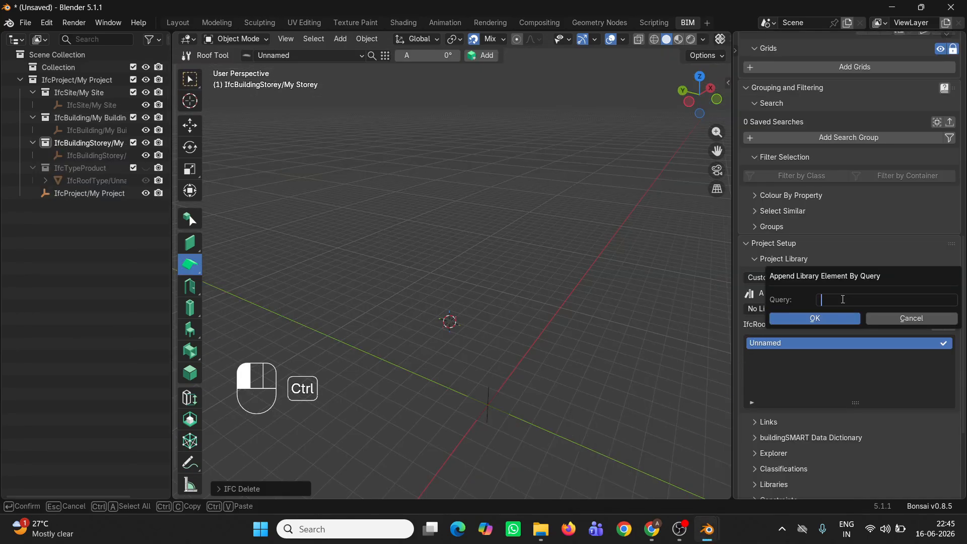
key(ctrl+v)
key(Return)
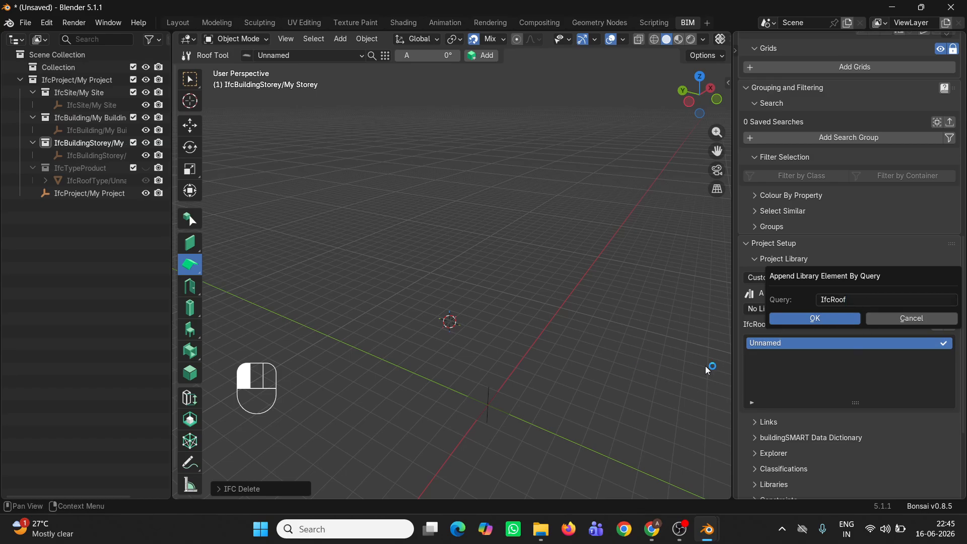
click(831, 320)
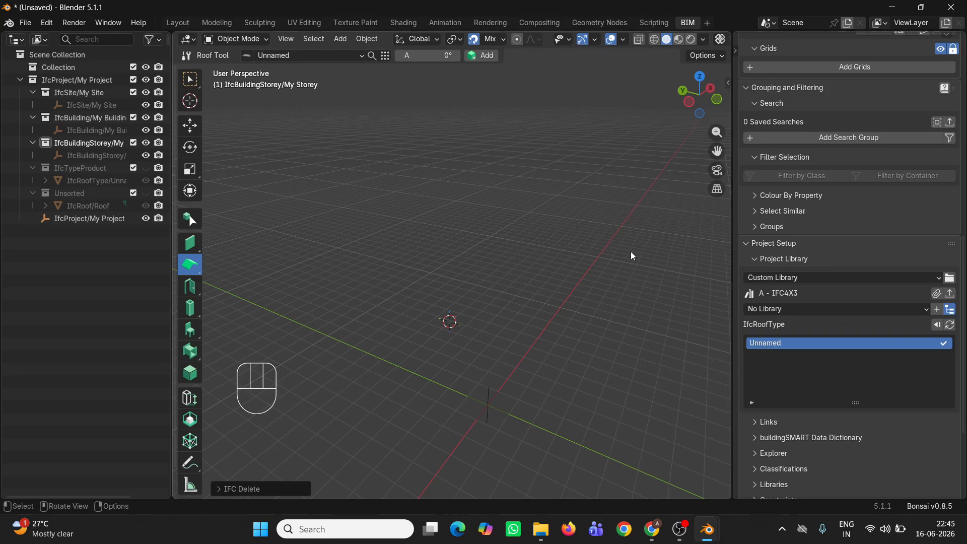
- Unhide the Unsorted collection in the viewport and select the appended IfcRoof/Roof object
shift+middle_drag(540, 388, 484, 306)
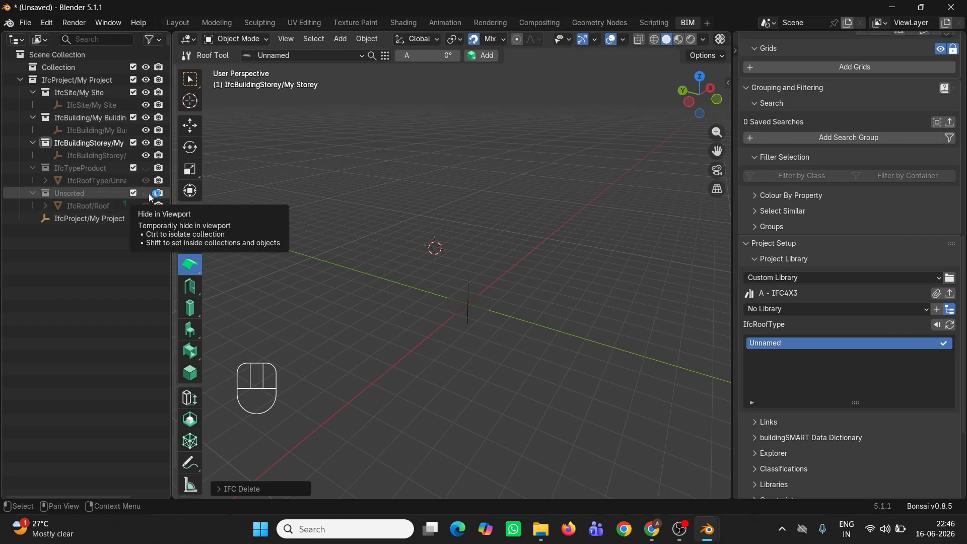
click(147, 194)
middle_drag(311, 216, 398, 209)
click(102, 207)
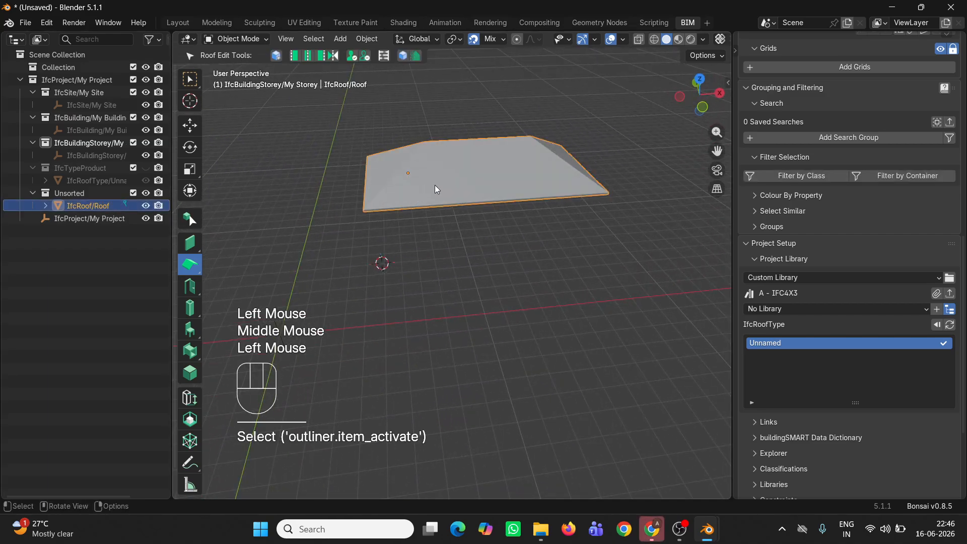
- Examine the appended roof's object information, including its attributes, type and spatial container
scroll(504, 188, up, 1)
scroll(757, 214, up, 2)
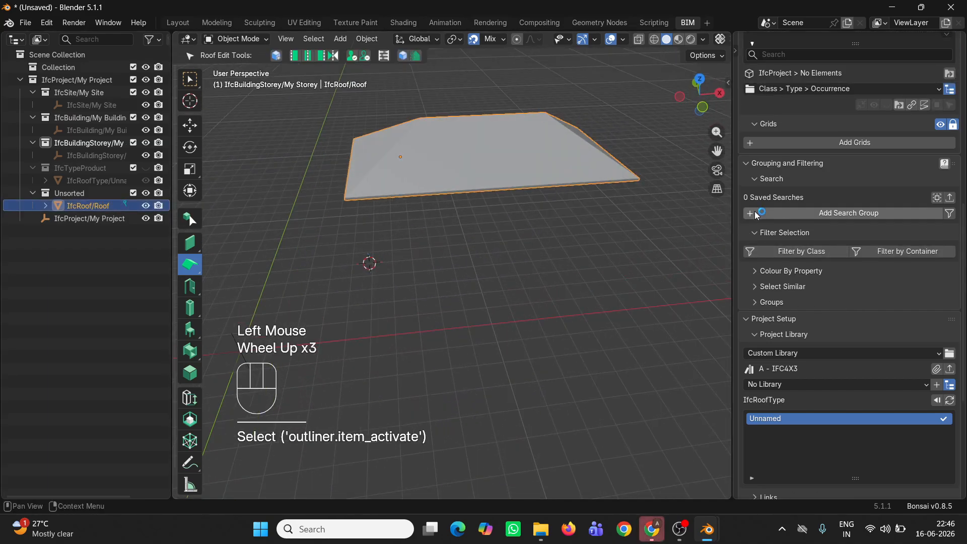
scroll(757, 214, up, 8)
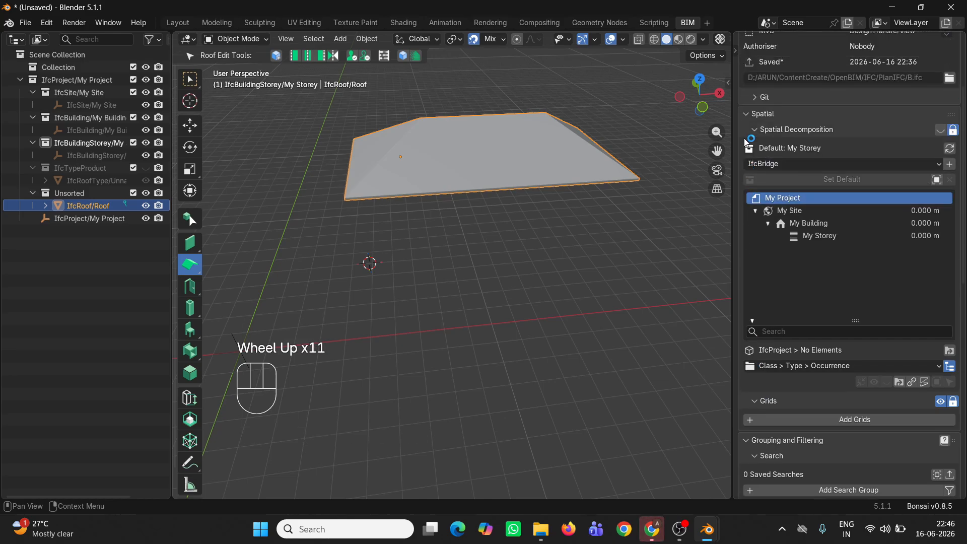
scroll(749, 144, up, 5)
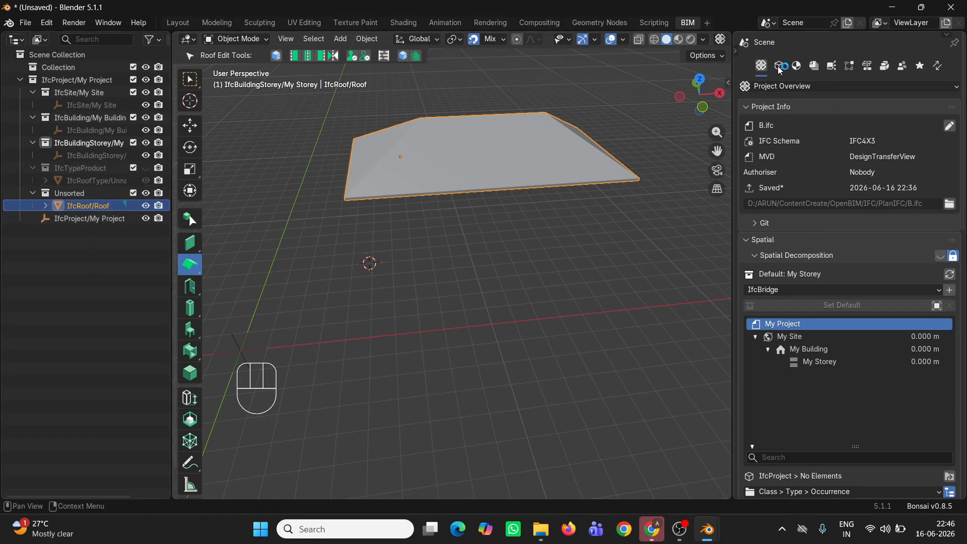
scroll(786, 224, down, 1)
scroll(789, 157, up, 2)
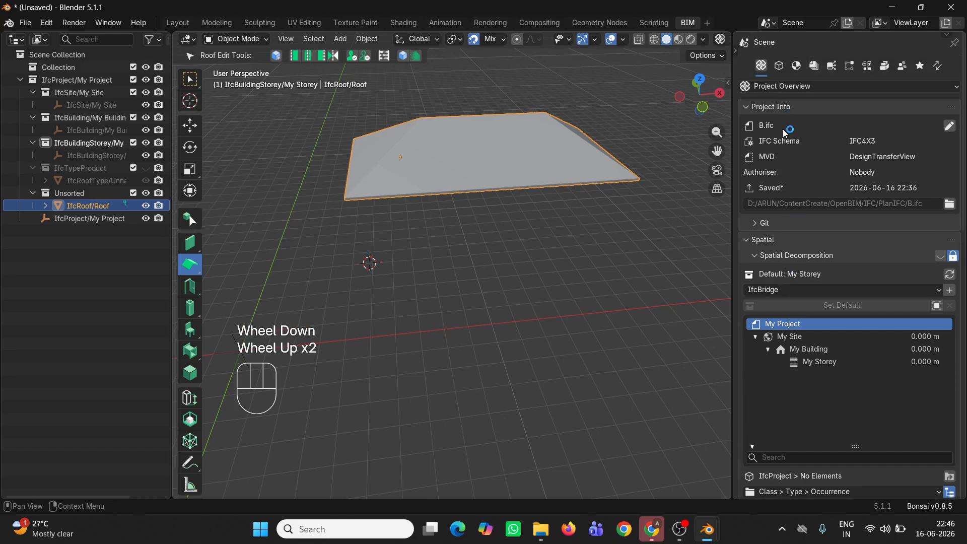
click(780, 67)
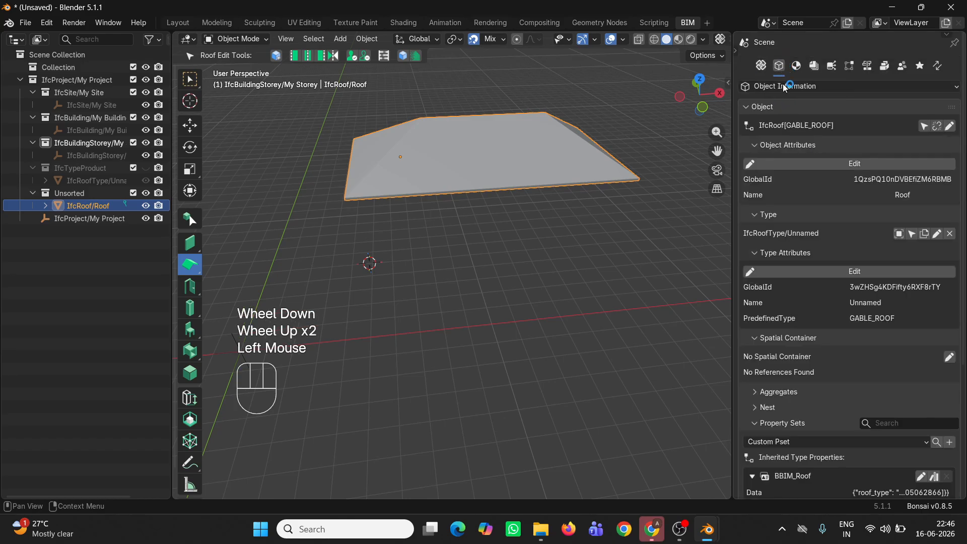
scroll(851, 313, down, 2)
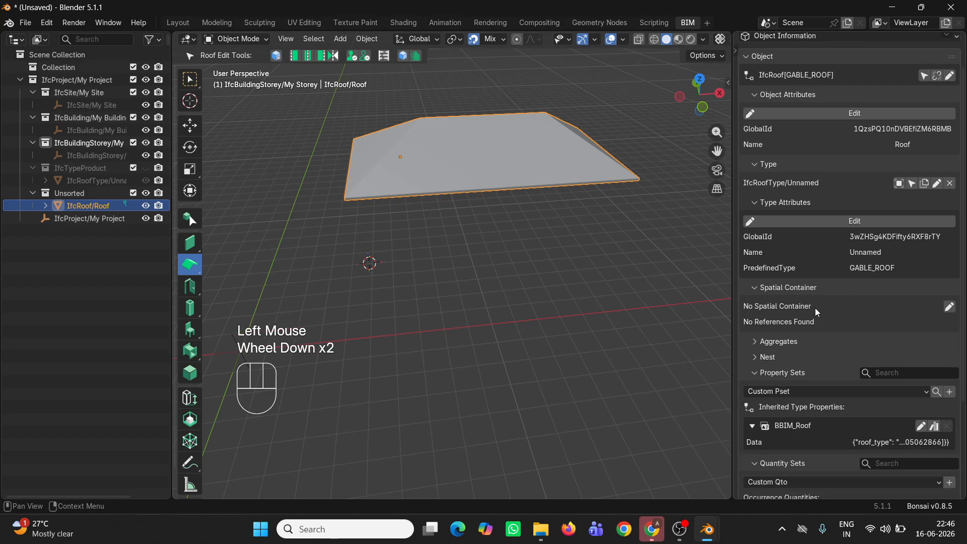
scroll(819, 304, down, 1)
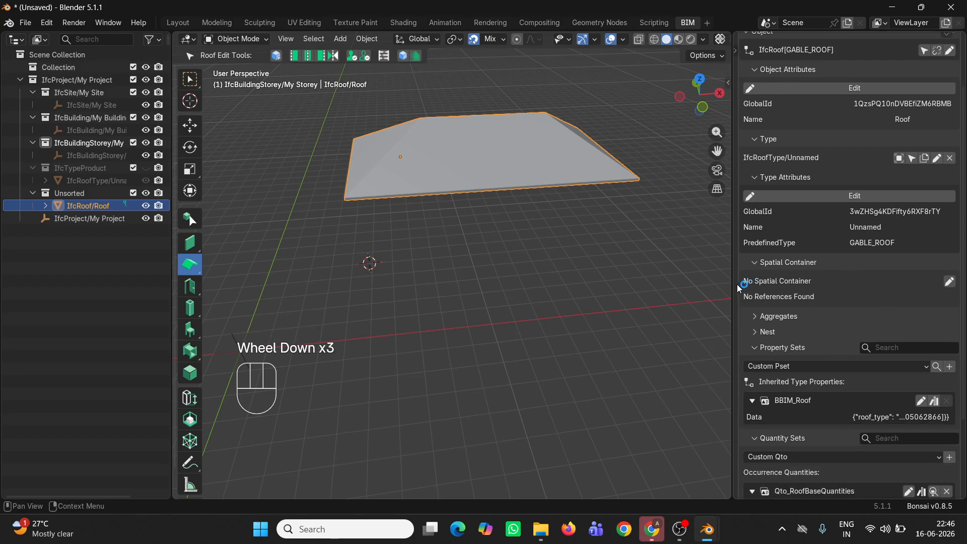
- Assign the roof to the spatial container IfcBuildingStorey/My Storey
click(947, 282)
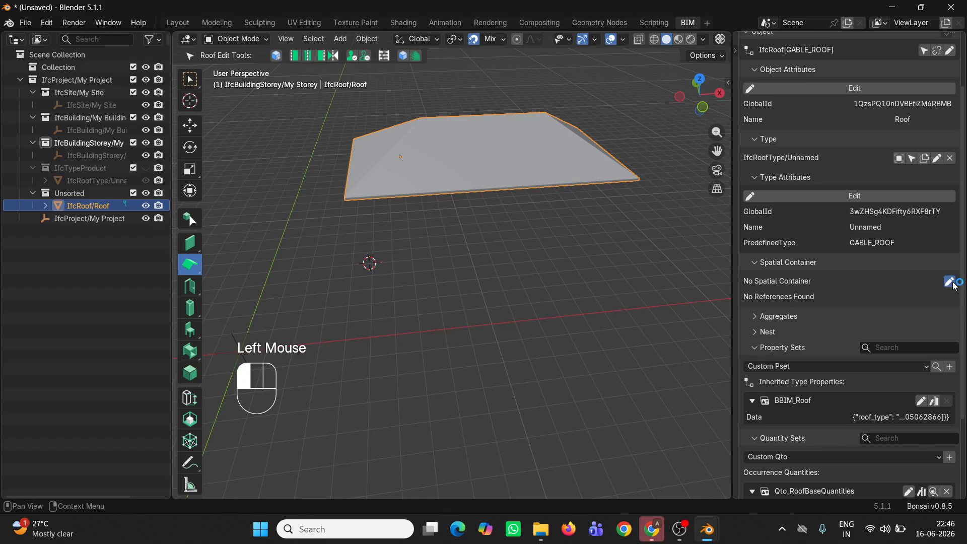
click(855, 290)
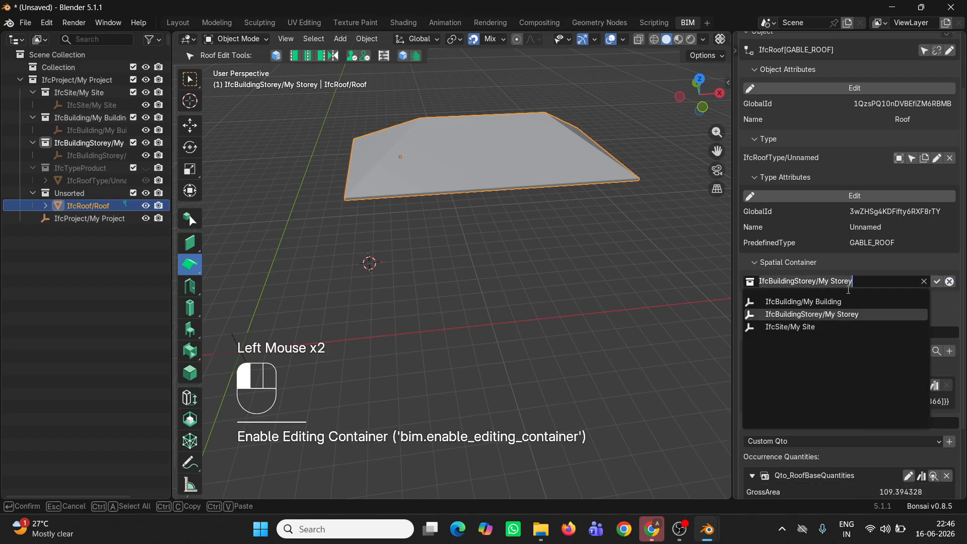
click(839, 313)
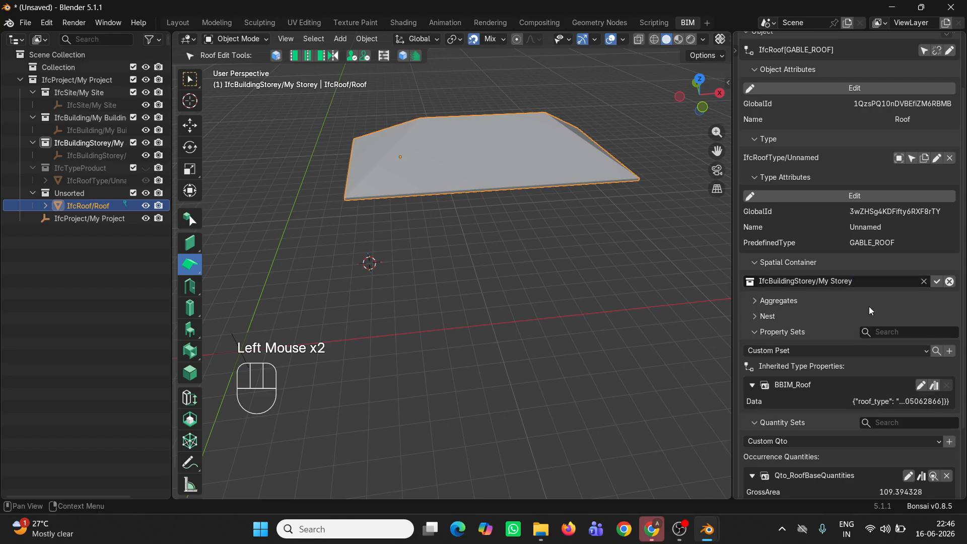
click(940, 285)
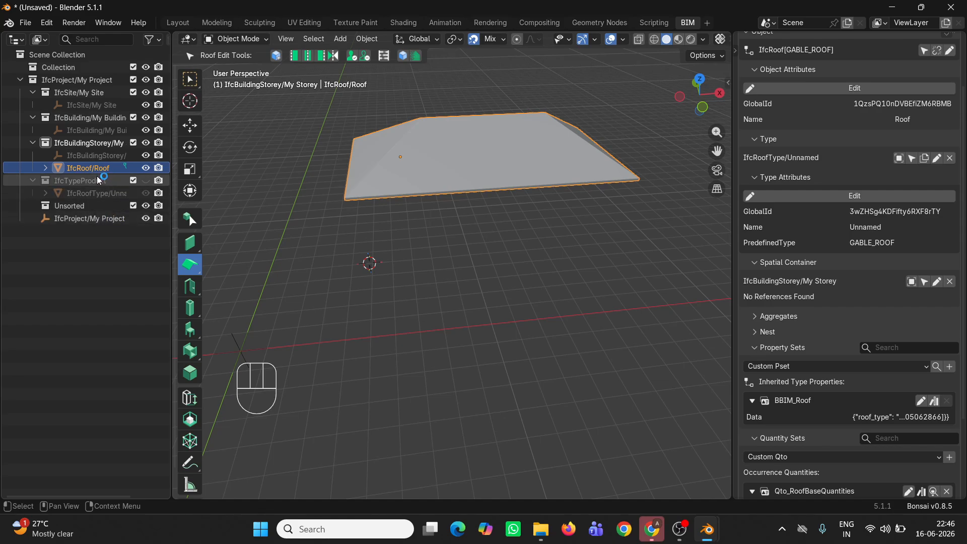
- Reselect the roof in the B.ifc scene and inspect its geometry
click(536, 276)
click(534, 179)
scroll(449, 217, down, 2)
shift+middle_drag(449, 216, 479, 256)
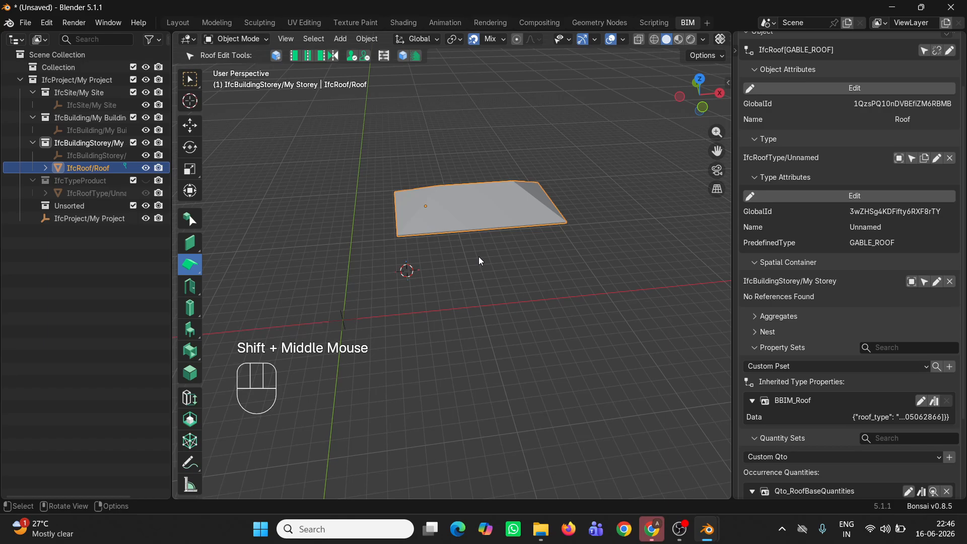
- Delete the roof from the B.ifc scene
scroll(503, 250, up, 1)
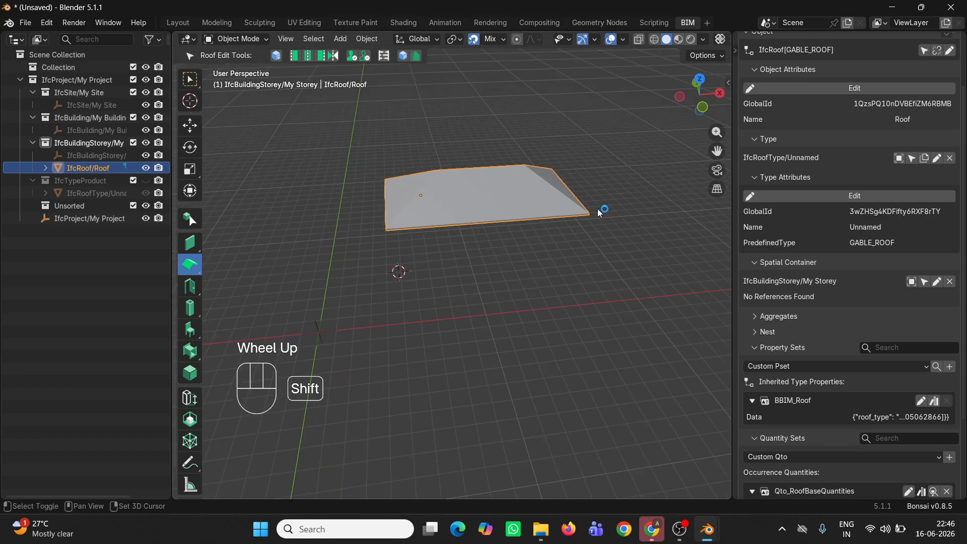
shift+middle_drag(536, 243, 524, 328)
scroll(808, 109, up, 3)
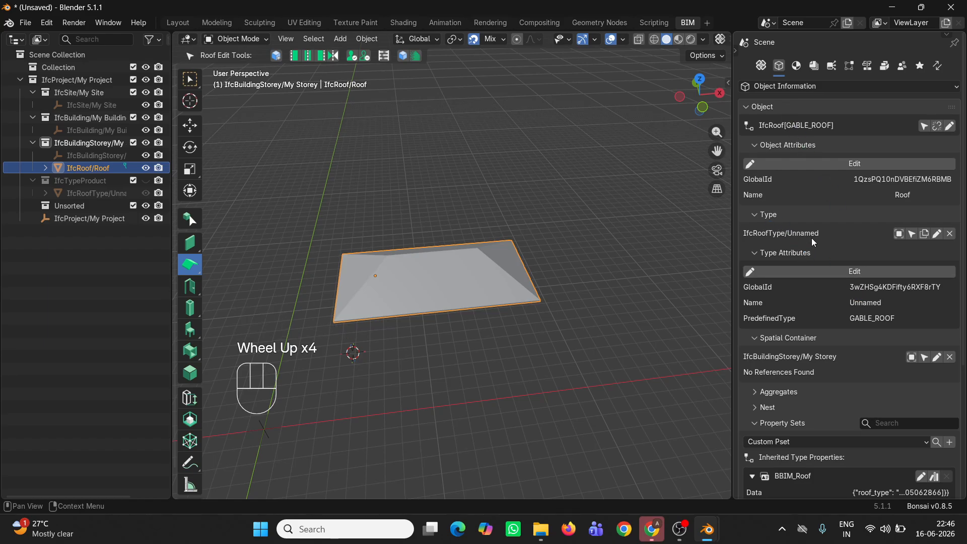
scroll(815, 243, down, 1)
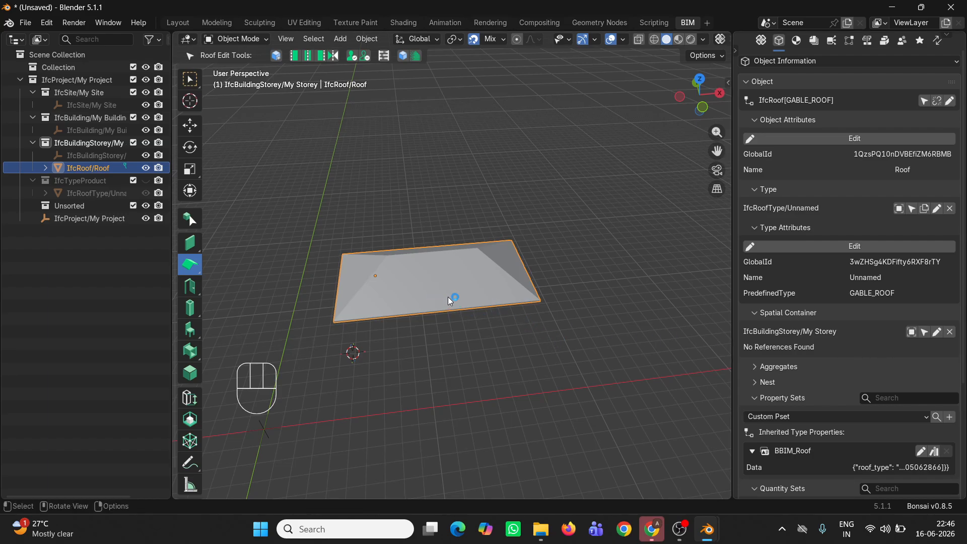
key(Delete)
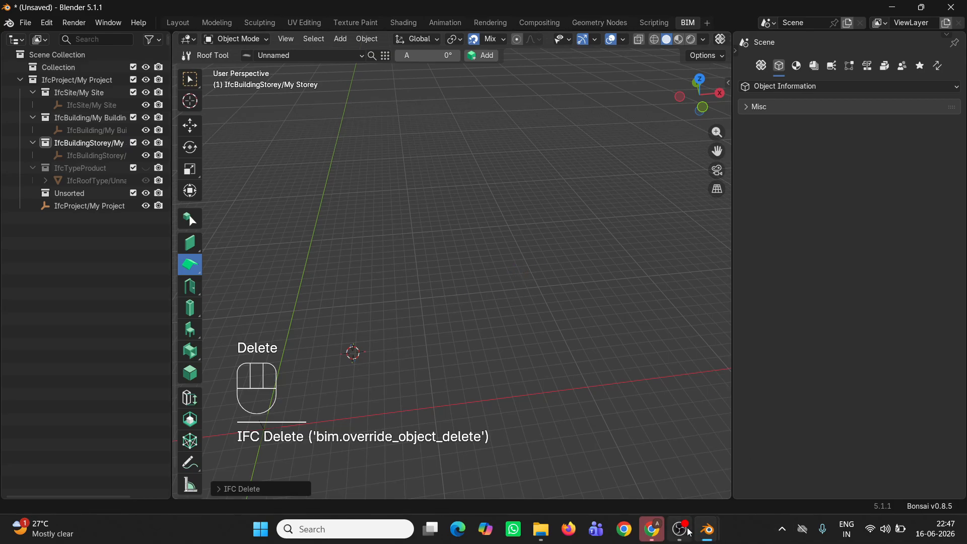
- Switch to the A.ifc Blender window and change the search group's class filter to IfcWindow
mouse_move(712, 541)
click(775, 478)
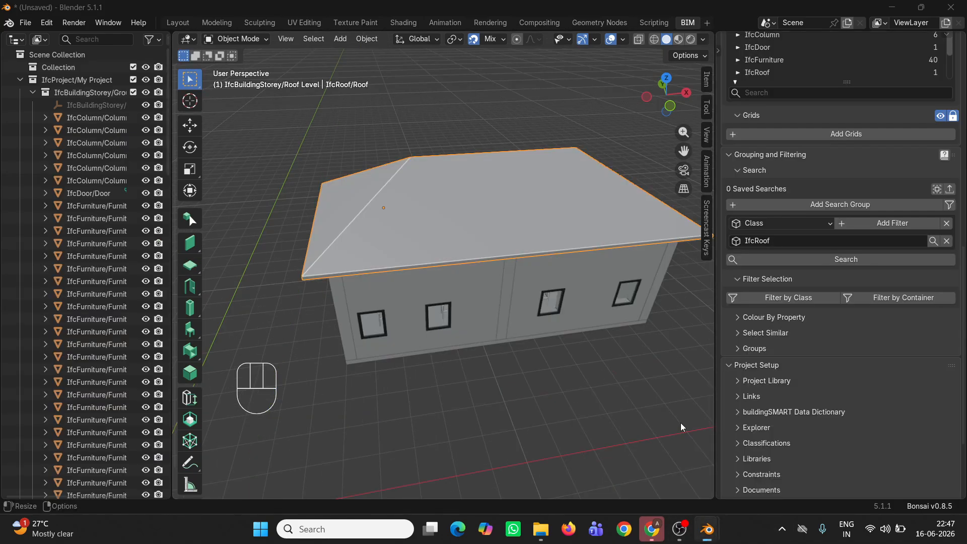
shift+middle_drag(413, 332, 516, 291)
scroll(432, 299, up, 1)
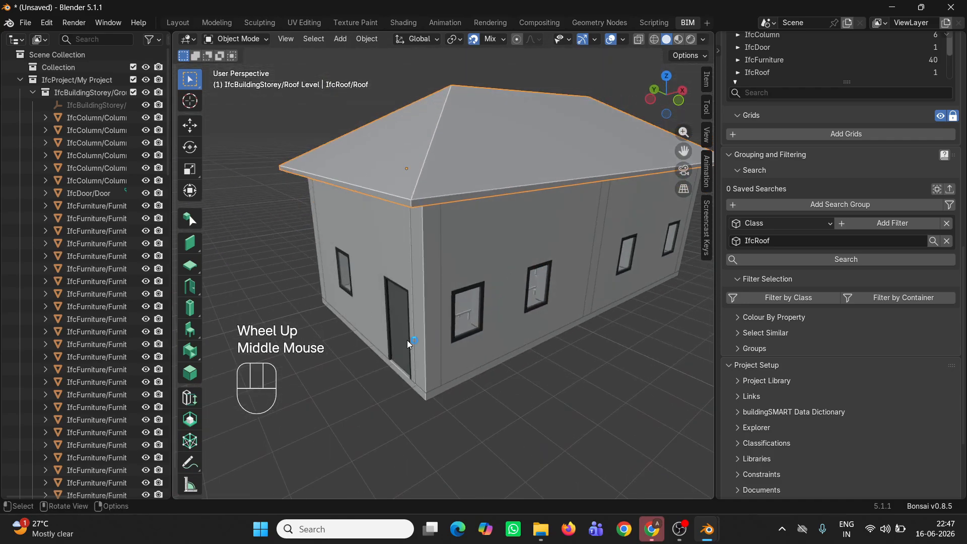
scroll(516, 291, down, 1)
click(788, 240)
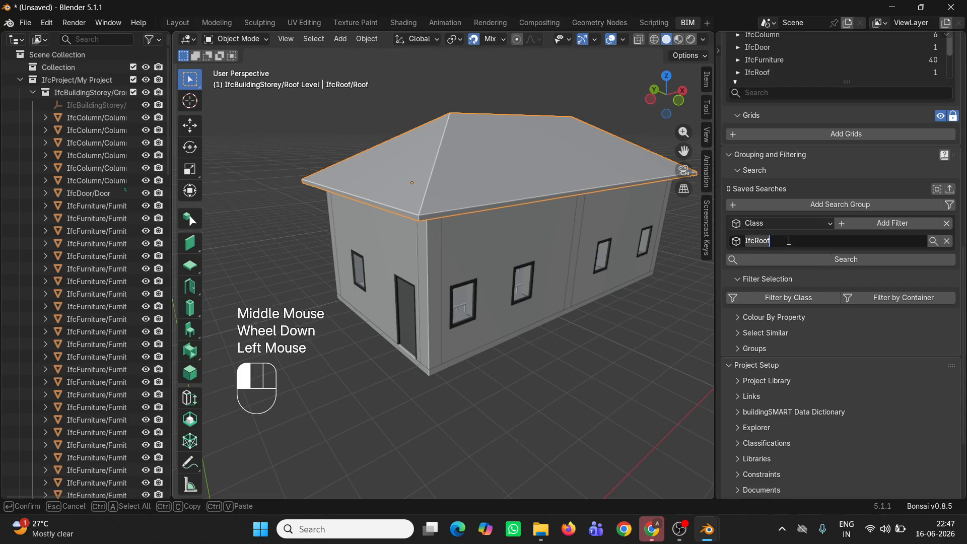
text(Ifc)
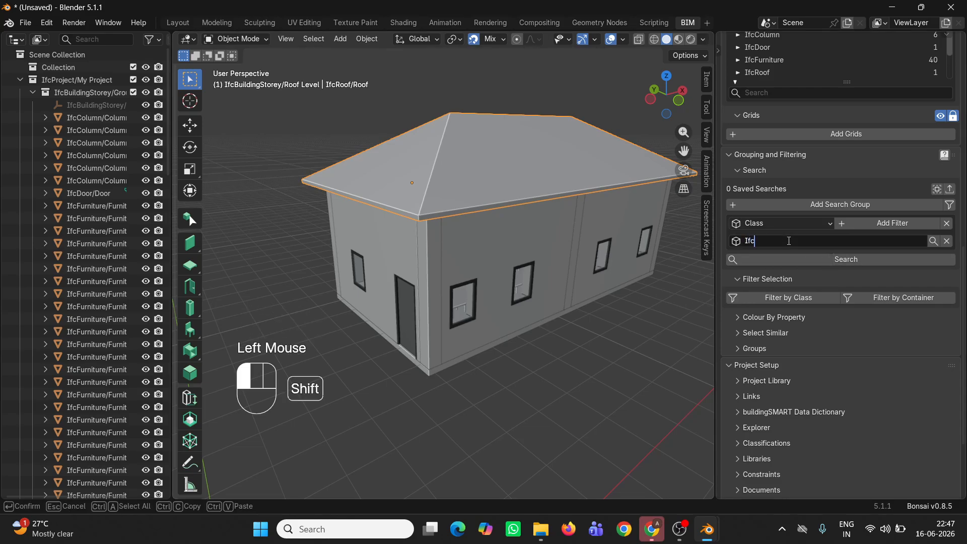
text(Window)
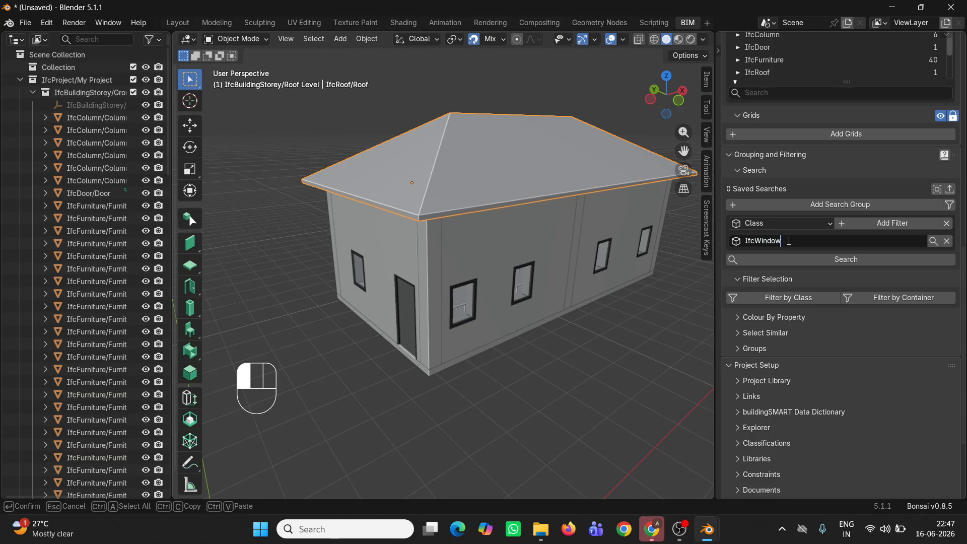
- Run the IfcWindow search to select all windows of the house and inspect the selection
click(852, 262)
click(856, 262)
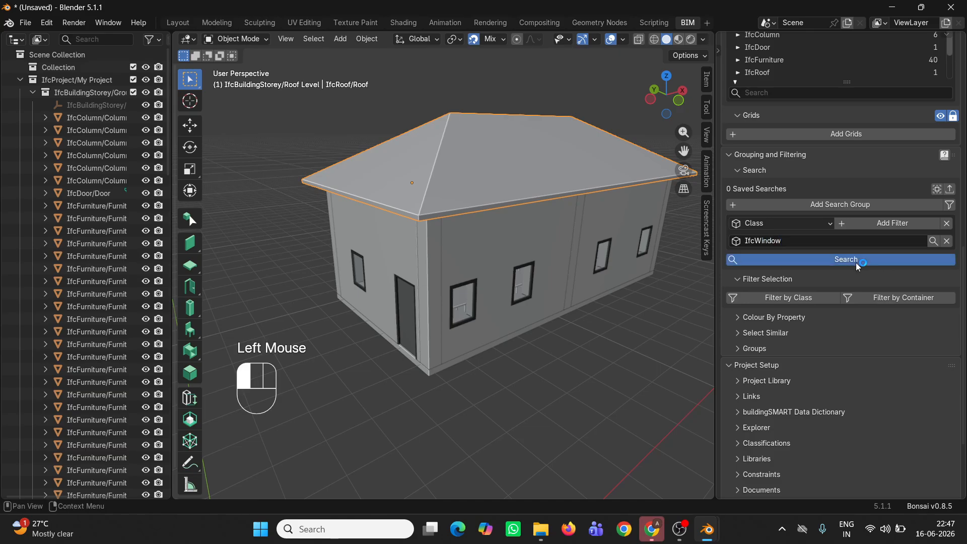
click(669, 368)
click(803, 259)
scroll(602, 347, up, 1)
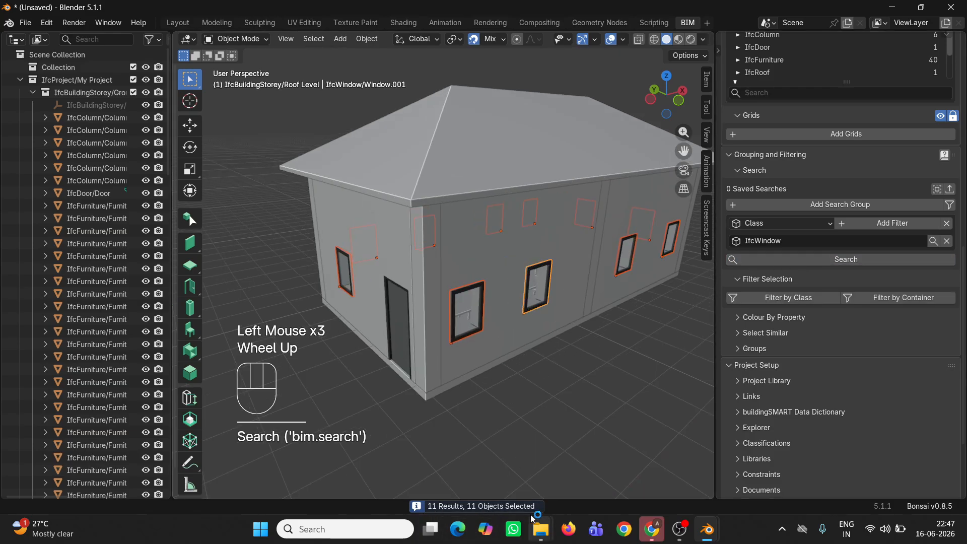
scroll(580, 341, down, 1)
shift+middle_drag(581, 340, 539, 356)
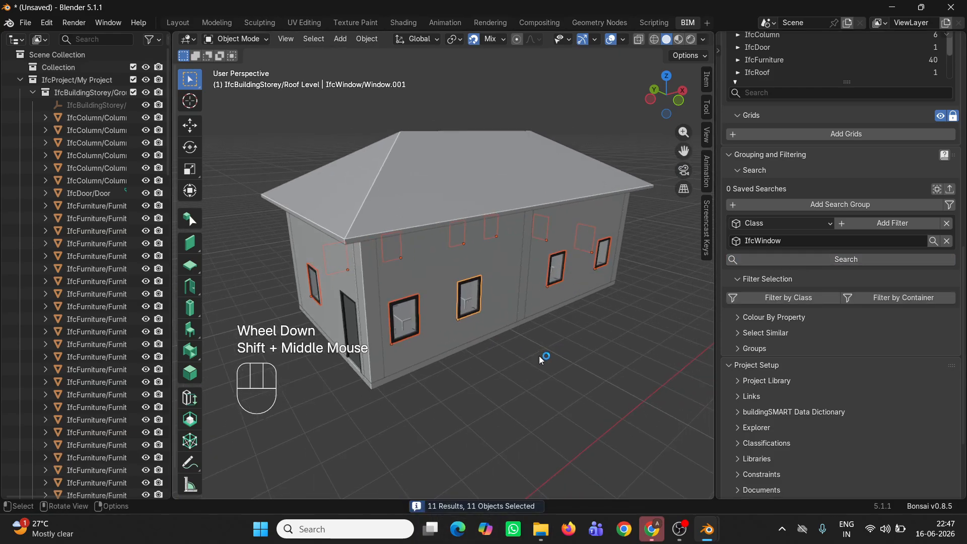
- Open the search filter query for editing and copy its text, IfcWindow
click(950, 206)
click(922, 212)
key(ctrl+c)
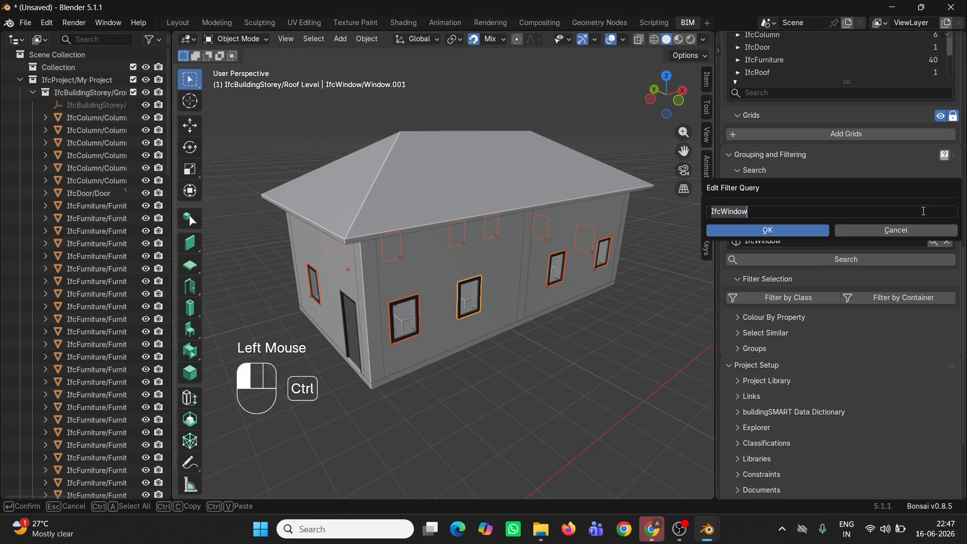
- Switch to the B.ifc Blender window and append elements from library A by the query IfcWindow
mouse_move(700, 528)
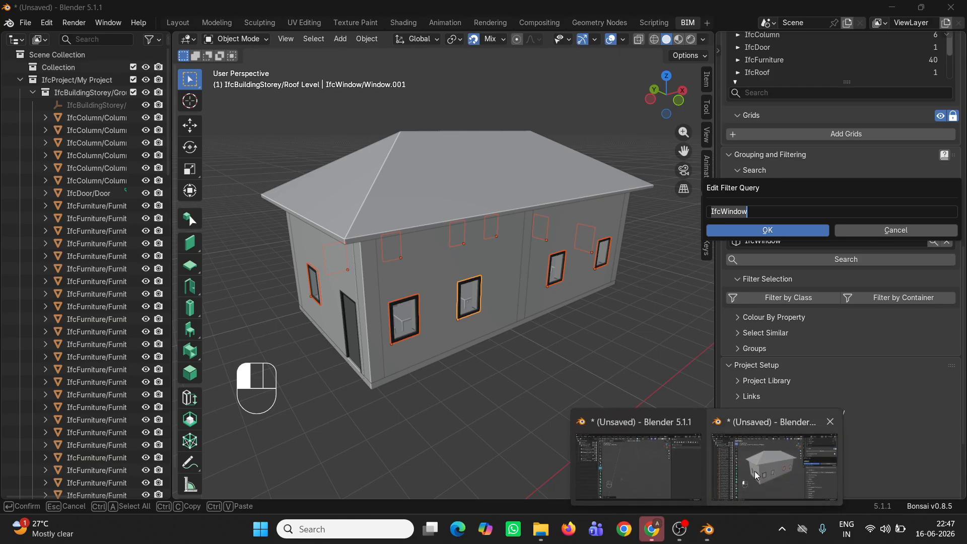
click(653, 463)
click(663, 461)
click(761, 64)
scroll(772, 388, down, 6)
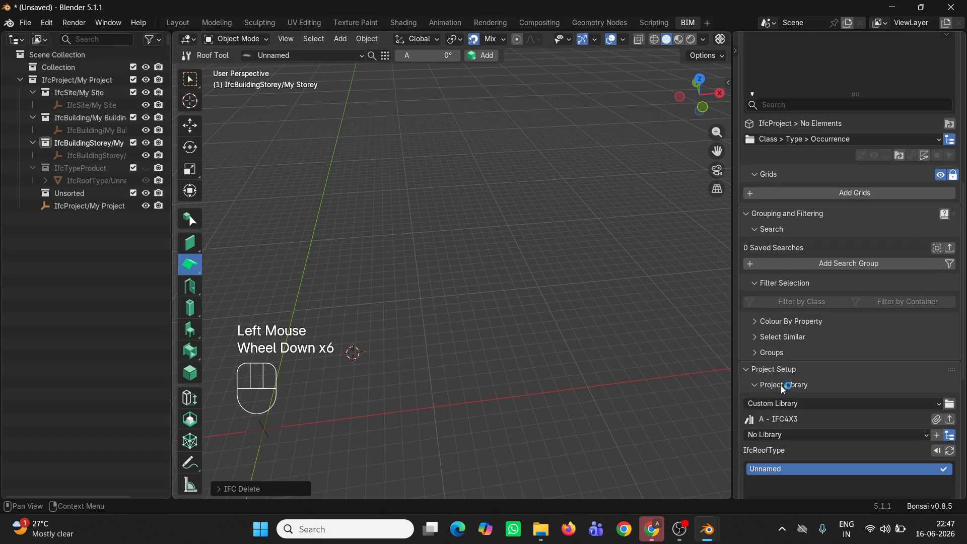
scroll(772, 388, down, 2)
click(937, 318)
key(ctrl+v)
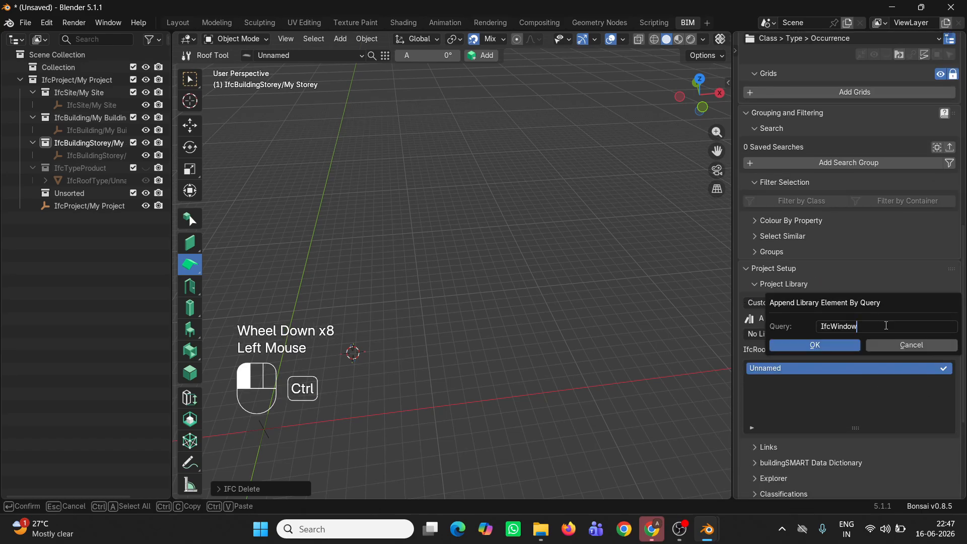
click(821, 344)
- Inspect the placement of the appended windows in the B.ifc scene from several angles
scroll(392, 329, up, 2)
shift+middle_drag(392, 329, 435, 275)
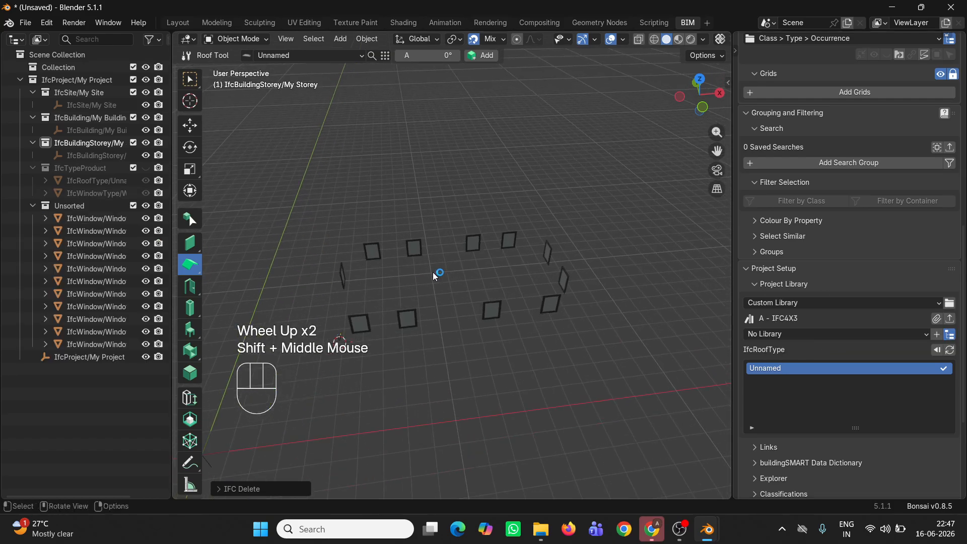
scroll(351, 319, up, 2)
shift+middle_drag(422, 341, 400, 287)
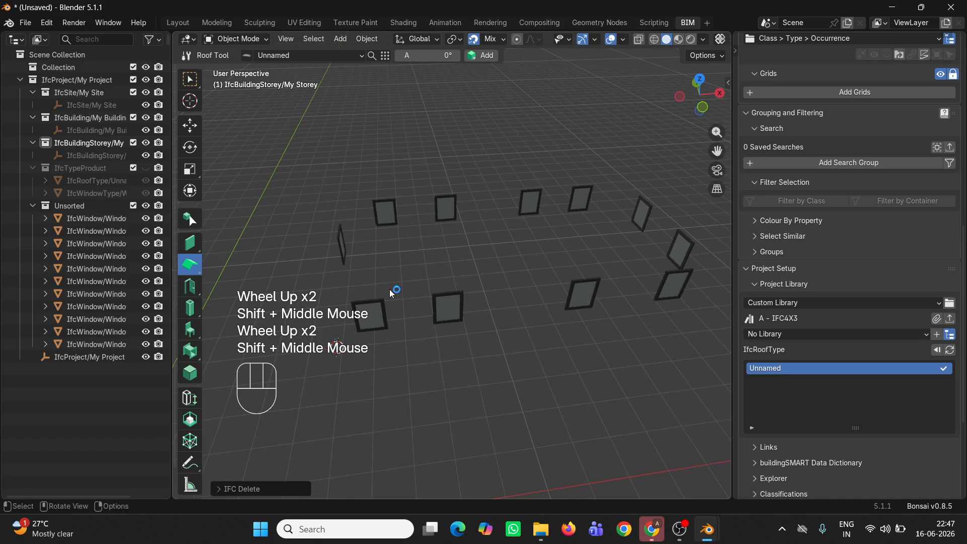
scroll(422, 243, down, 1)
middle_drag(422, 243, 433, 274)
shift+middle_drag(458, 328, 493, 310)
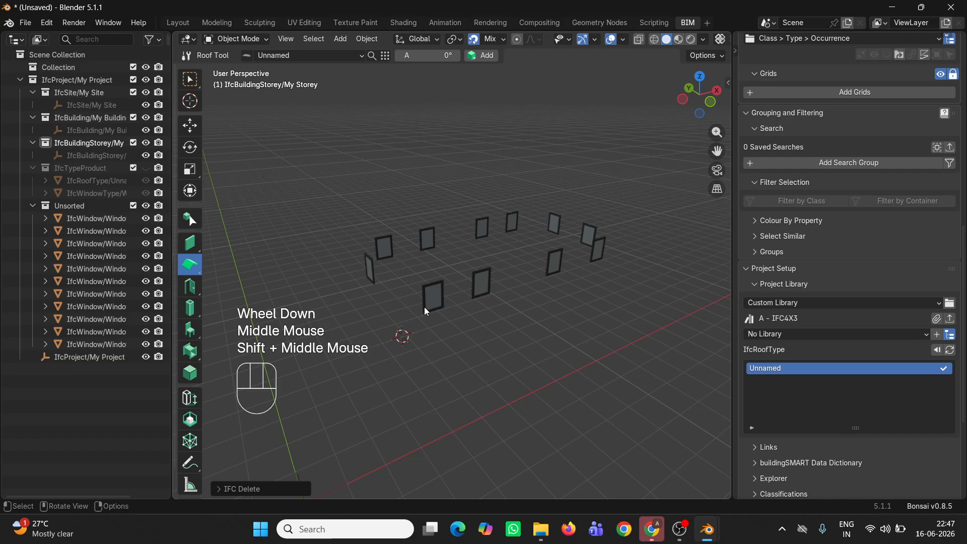
scroll(493, 304, up, 1)
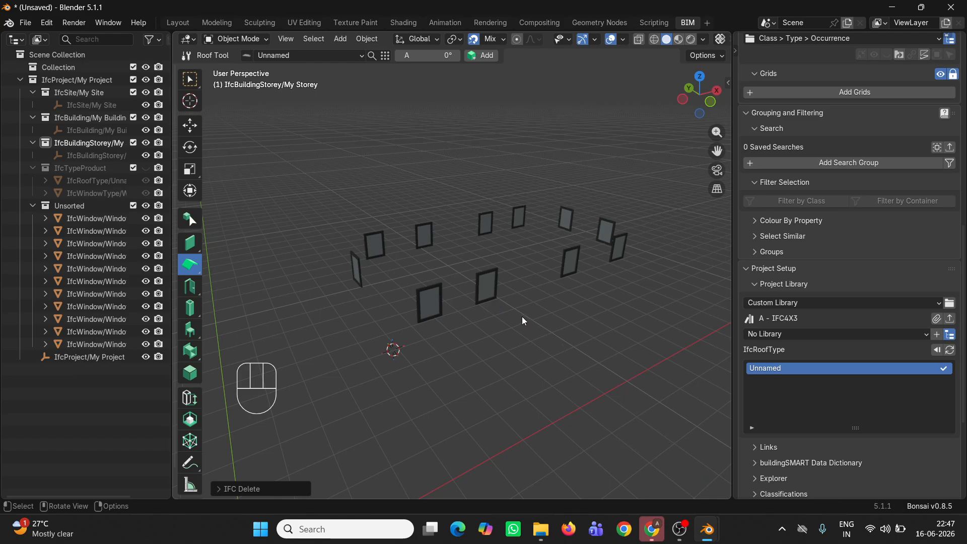
- Undo the window append in B.ifc and delete the restored roof
key(ctrl)
key(ctrl+z)
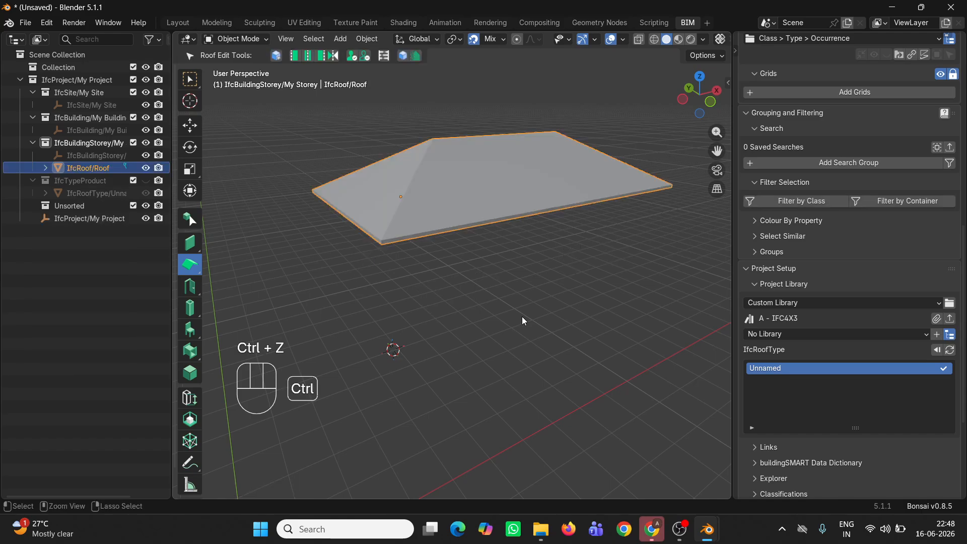
click(539, 192)
click(539, 192)
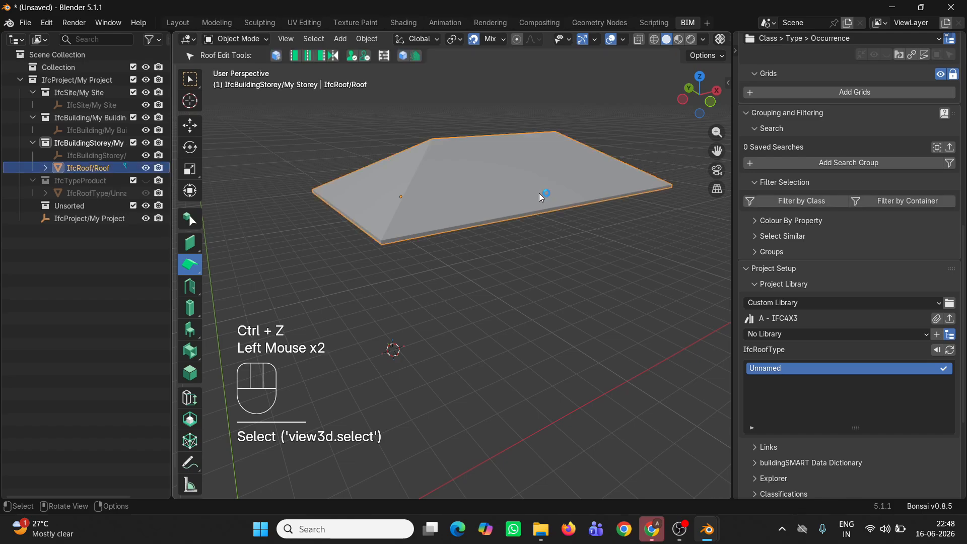
key(Delete)
- Switch back to the A.ifc Blender window, close the filter query editor and select the long wall's window nearest the door
mouse_move(695, 531)
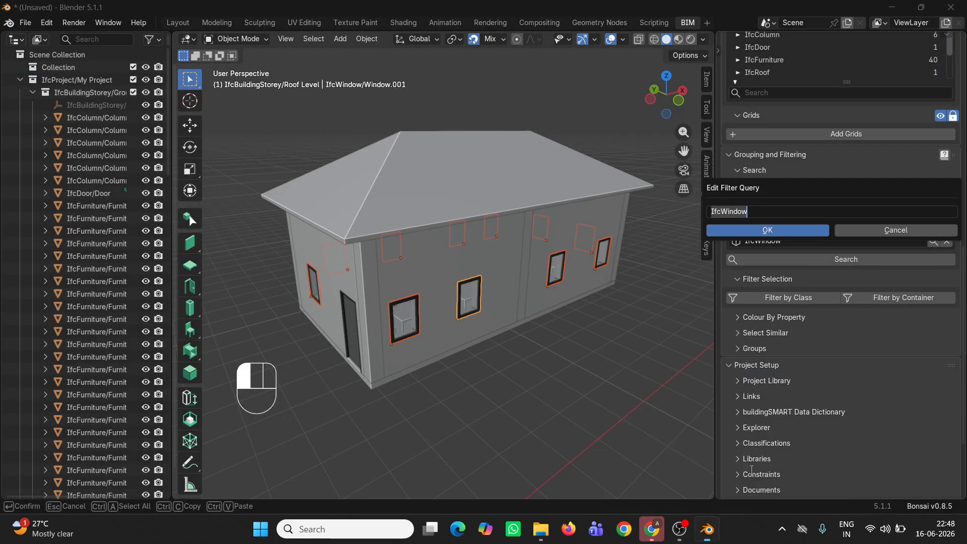
click(791, 466)
key(Return)
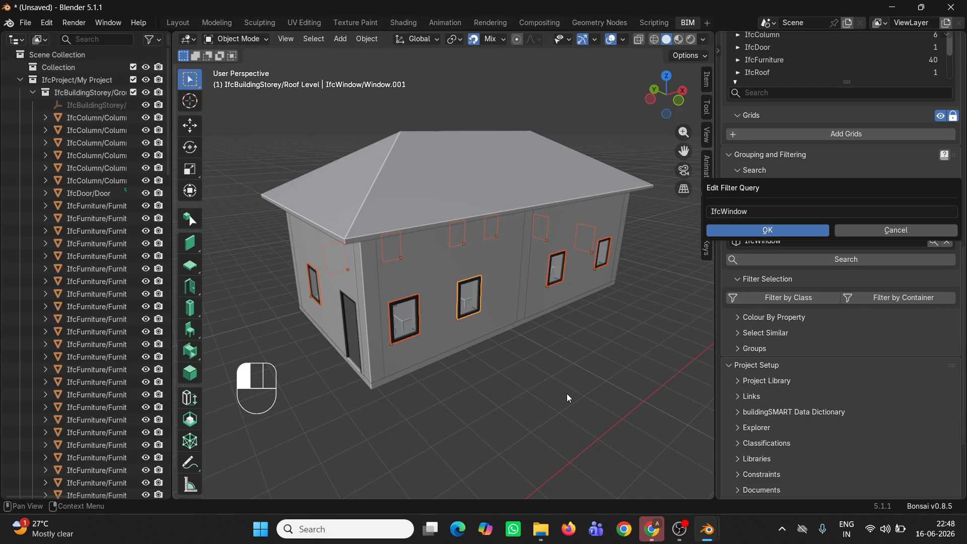
click(422, 308)
click(415, 312)
- Examine the object information of three windows on the long wall, comparing their GlobalId and type
scroll(414, 312, up, 2)
scroll(733, 68, up, 6)
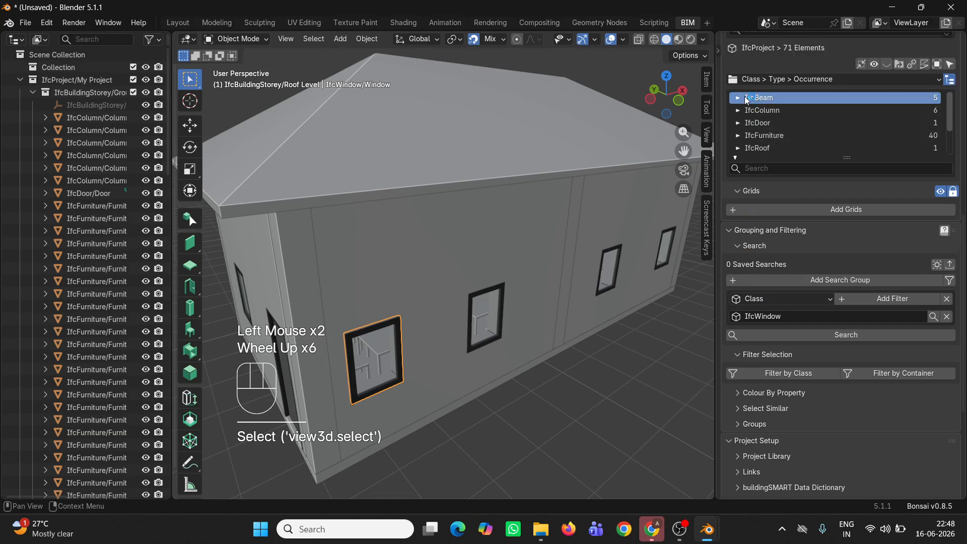
scroll(733, 68, up, 7)
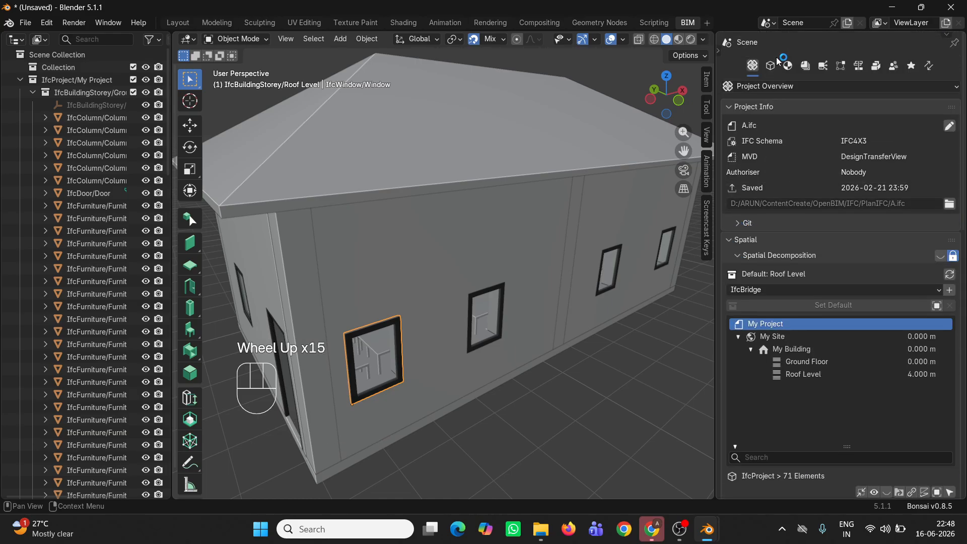
click(768, 67)
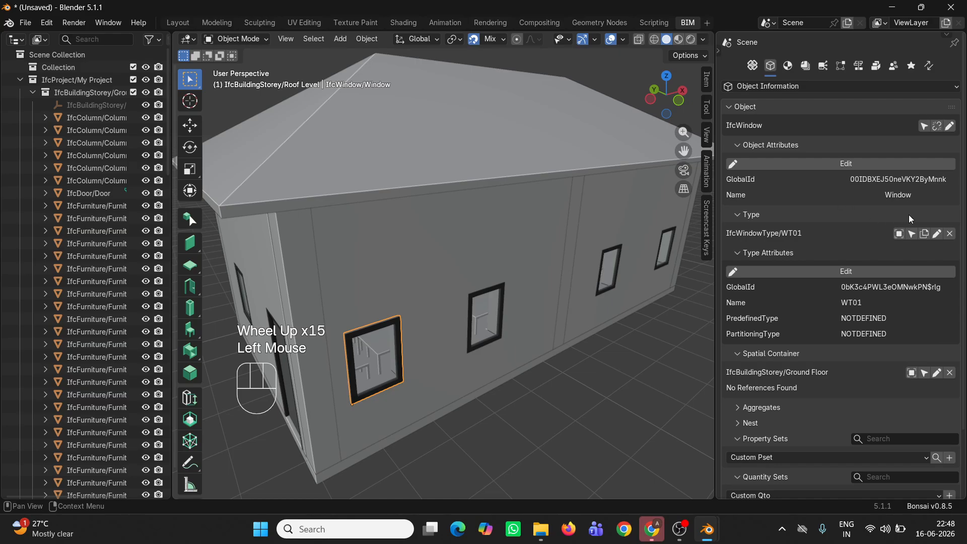
drag(718, 222, 681, 223)
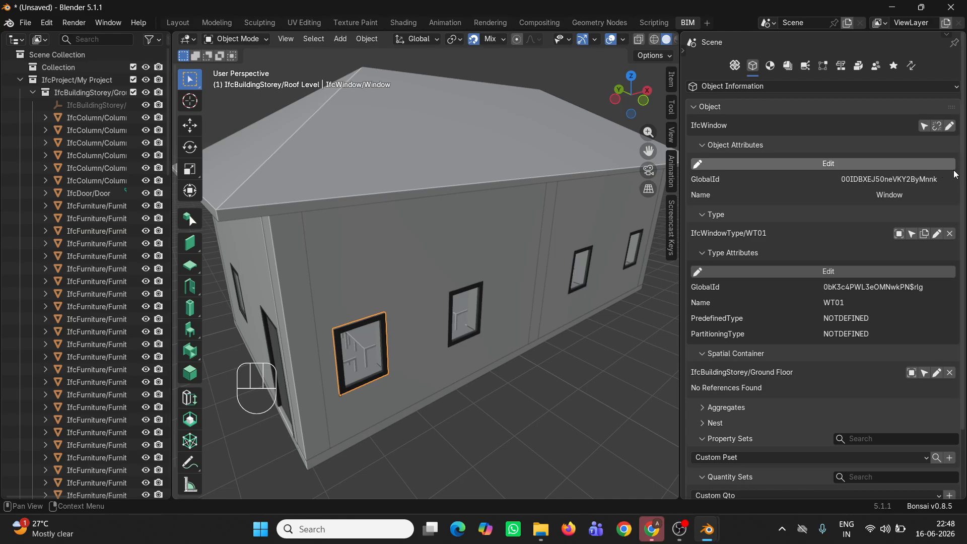
click(474, 323)
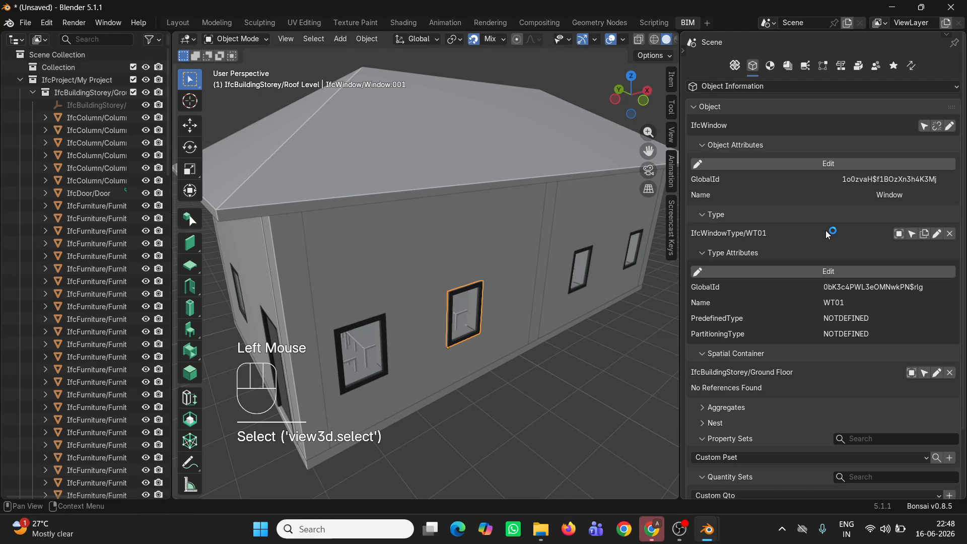
click(579, 275)
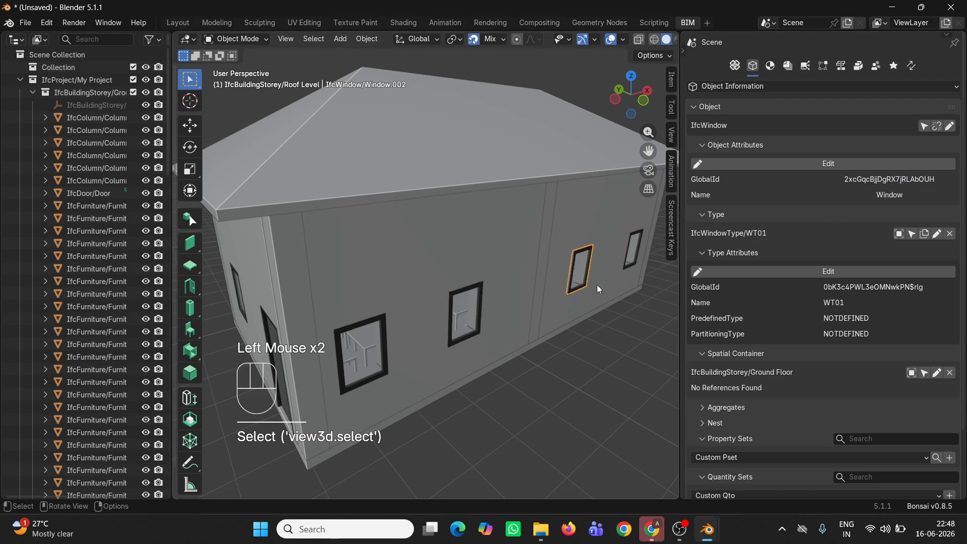
- Select the three windows on the long wall nearest the door corner together
scroll(484, 274, down, 1)
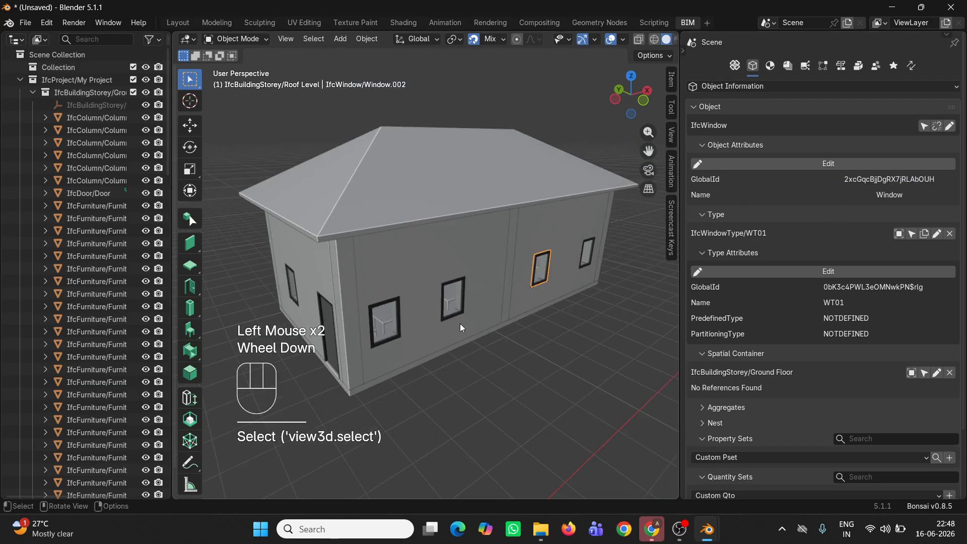
middle_drag(472, 320, 383, 333)
click(374, 310)
shift+click(441, 292)
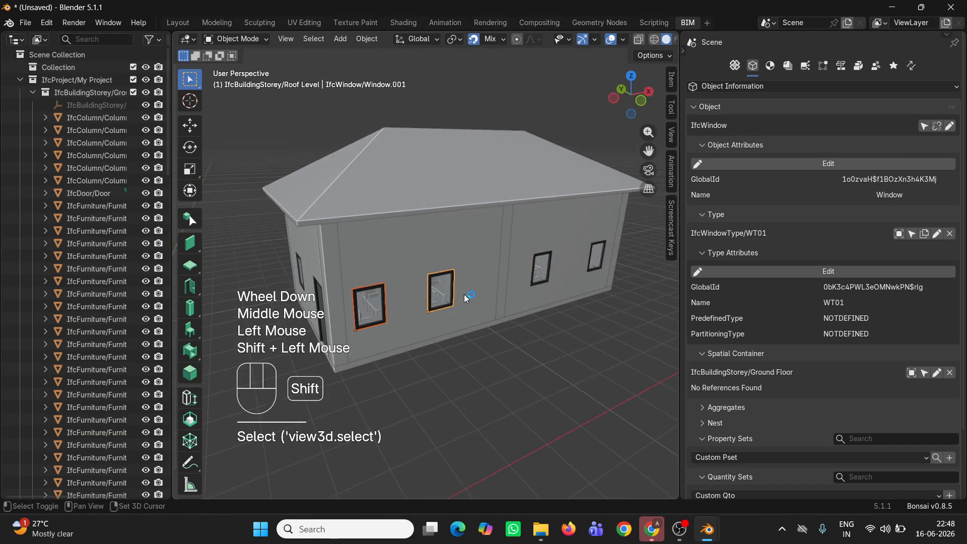
shift+click(540, 270)
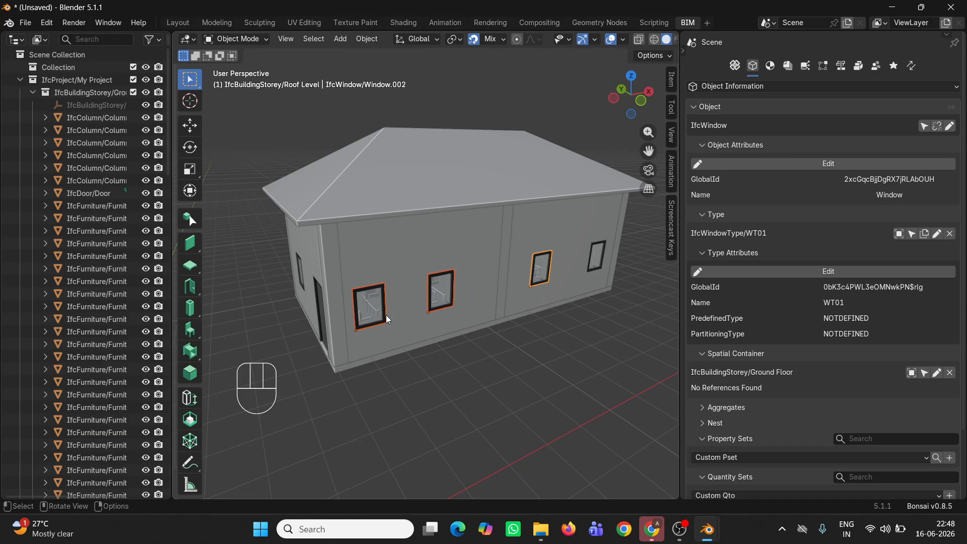
- Replace the IfcWindow class filter with a GlobalId filter filled in from the three selected windows
click(734, 65)
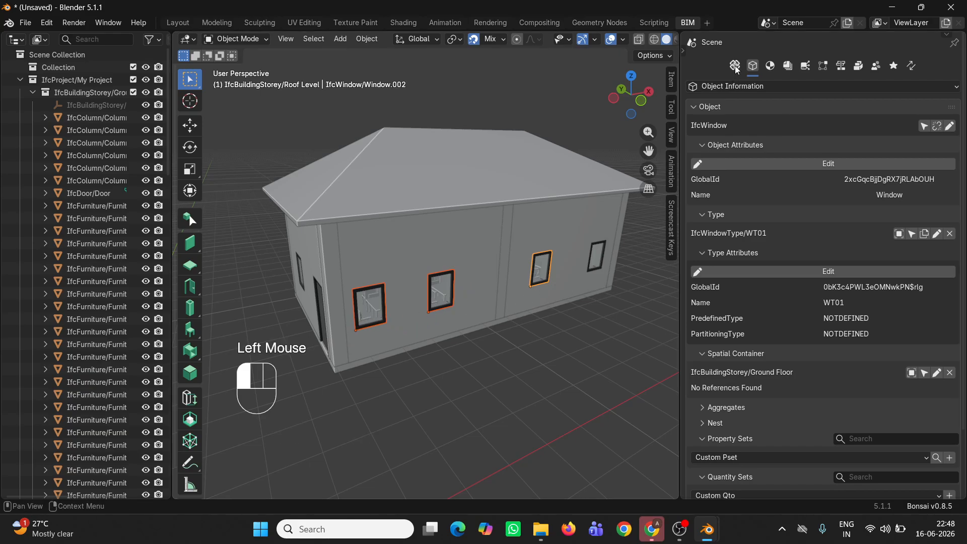
scroll(691, 262, down, 2)
scroll(693, 292, down, 5)
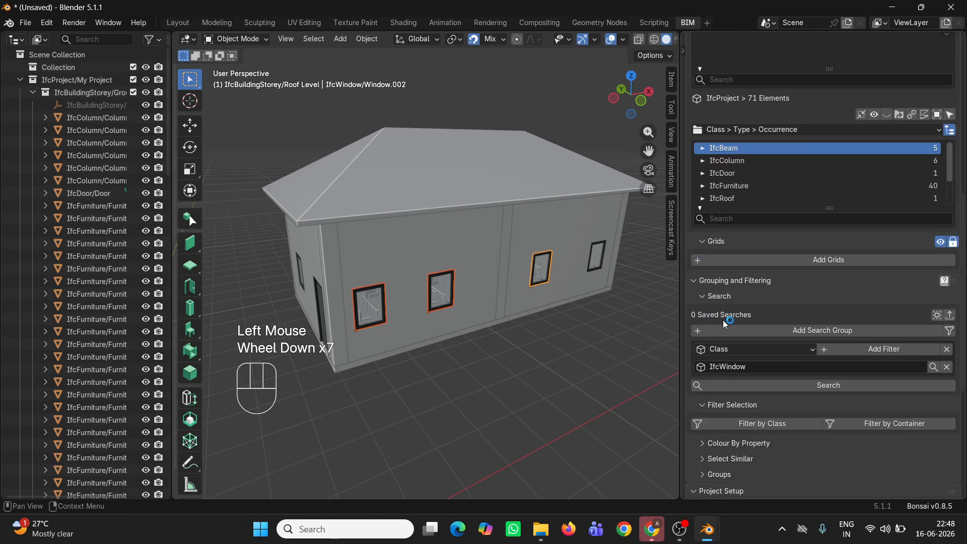
click(947, 368)
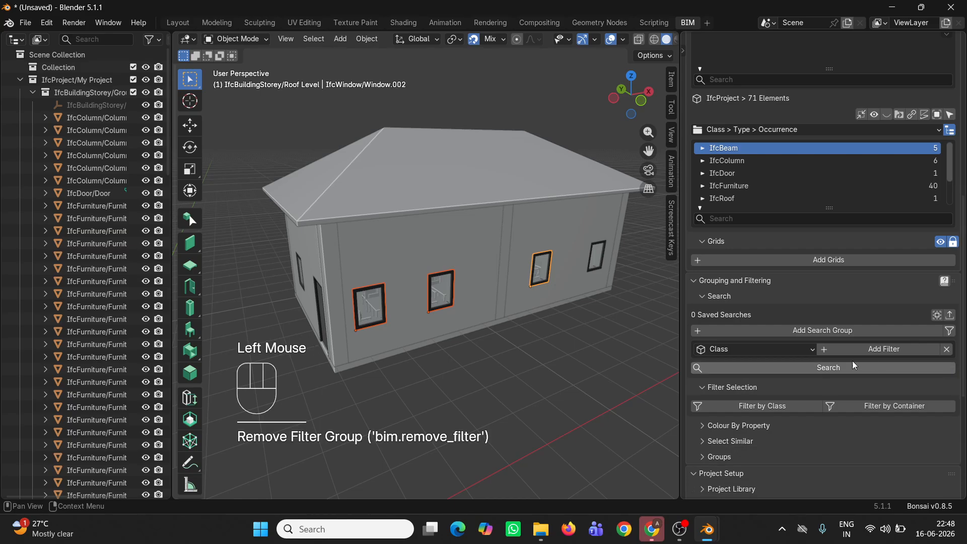
click(768, 349)
click(748, 335)
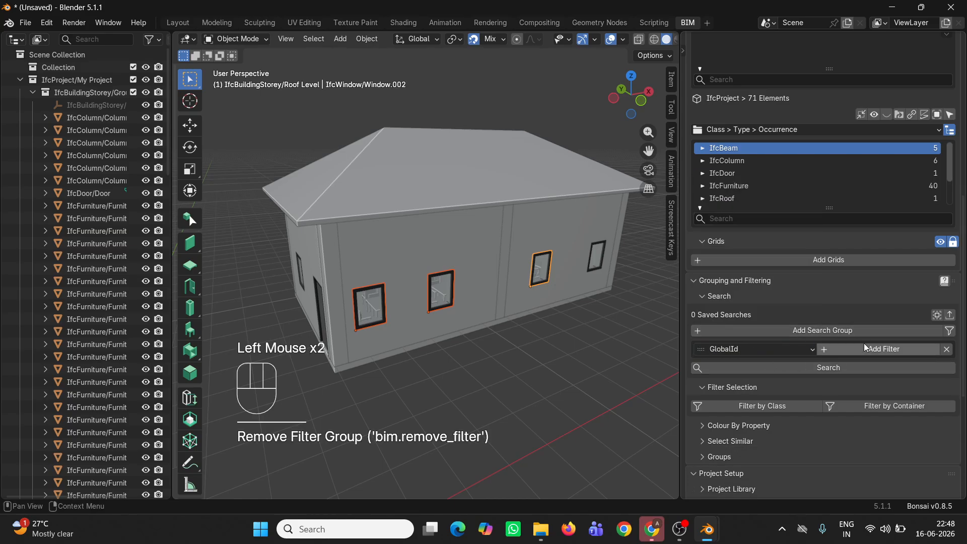
click(865, 347)
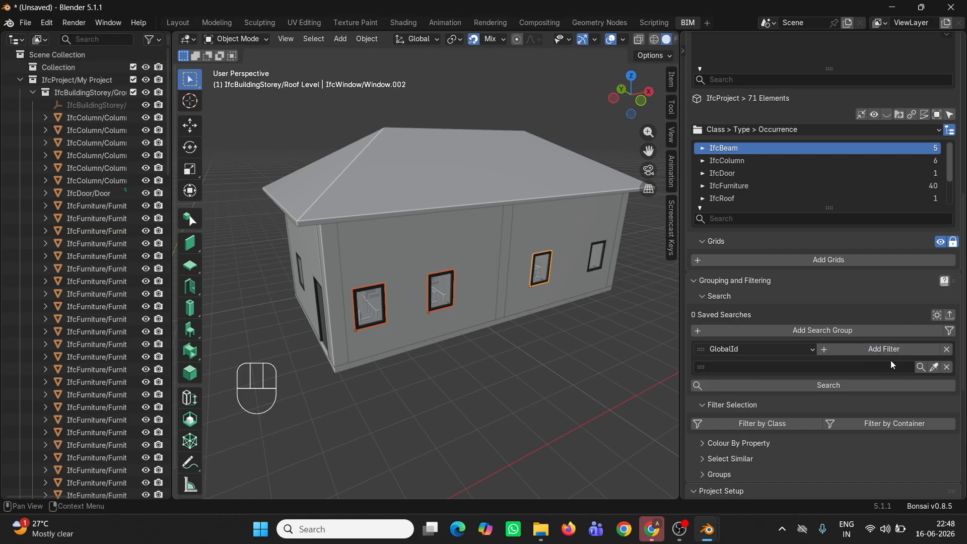
click(934, 367)
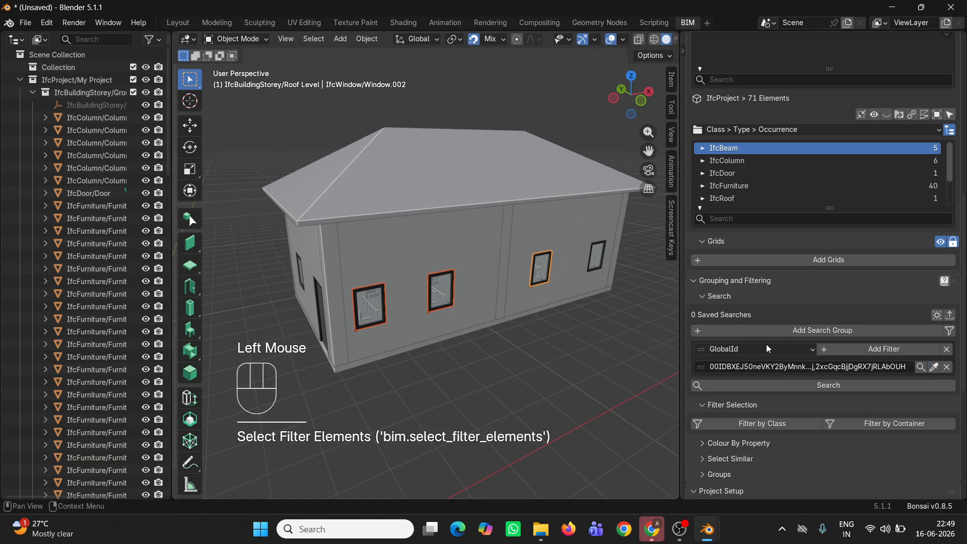
- Open the search group's filter query for editing and copy the whole list of window GlobalIds
click(950, 333)
click(811, 339)
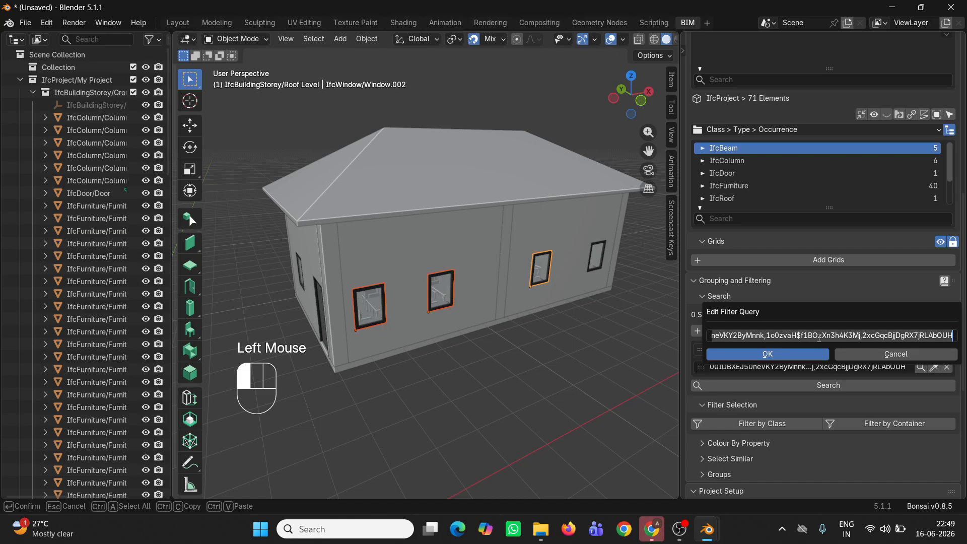
click(831, 336)
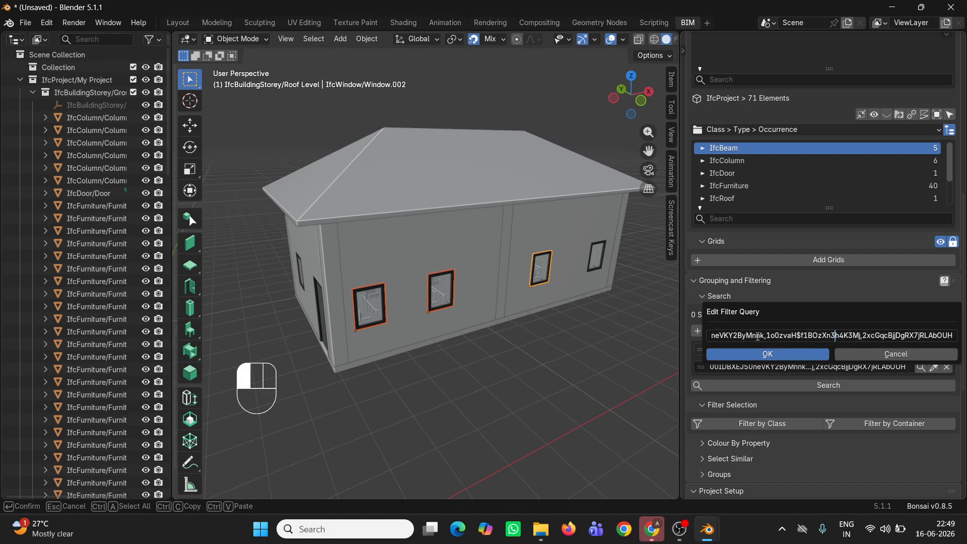
key(ctrl+a)
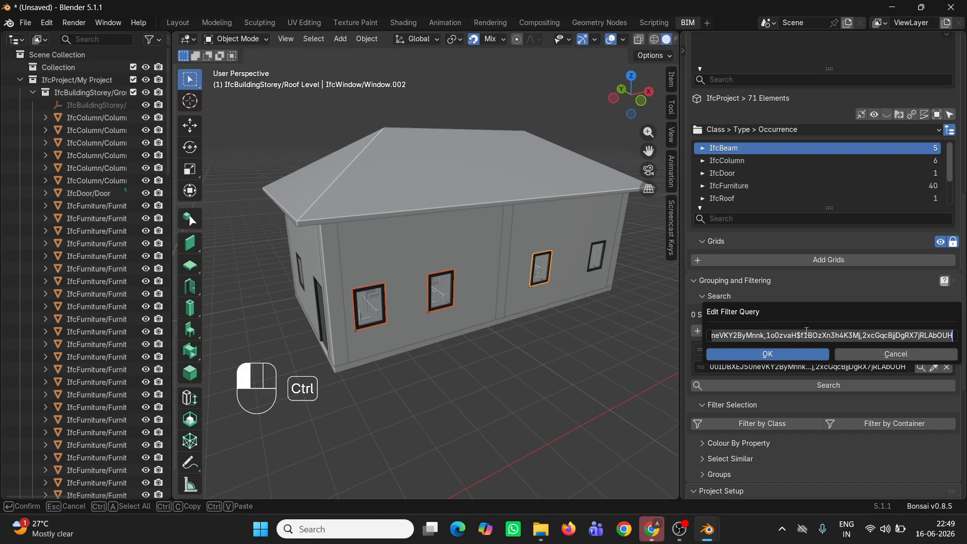
- Switch to the B.ifc Blender window and append elements from library A by query, using the copied GlobalIds instead of IfcWindow
mouse_move(708, 529)
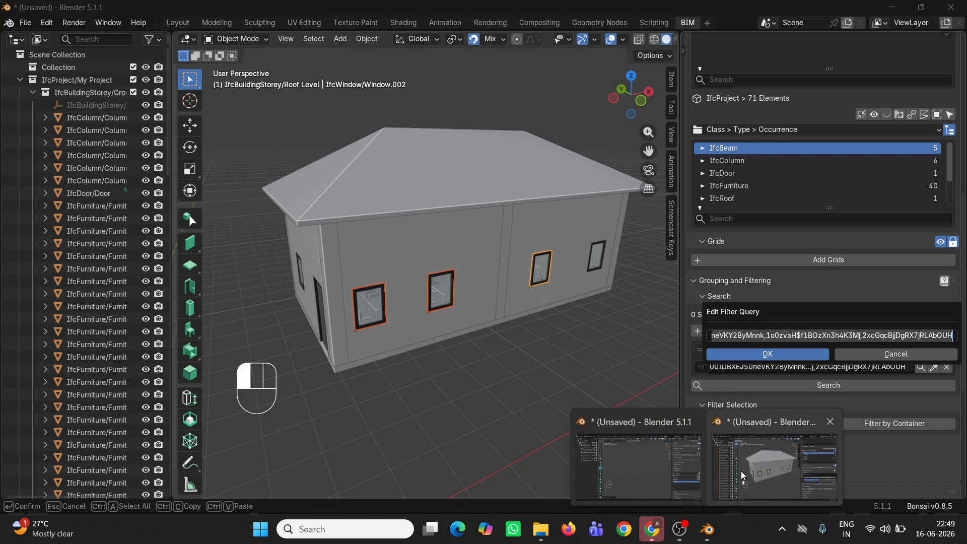
click(653, 461)
shift+scroll(551, 340, down, 2)
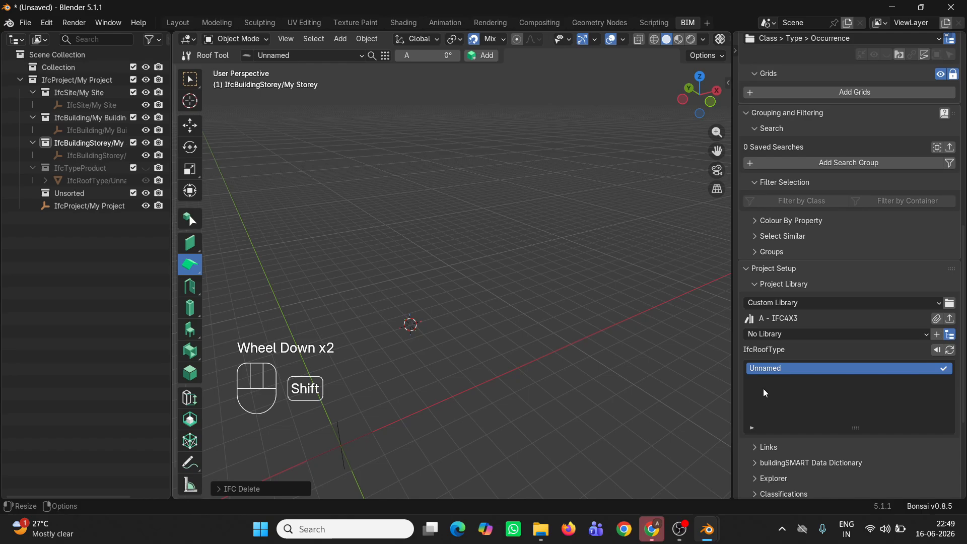
click(937, 319)
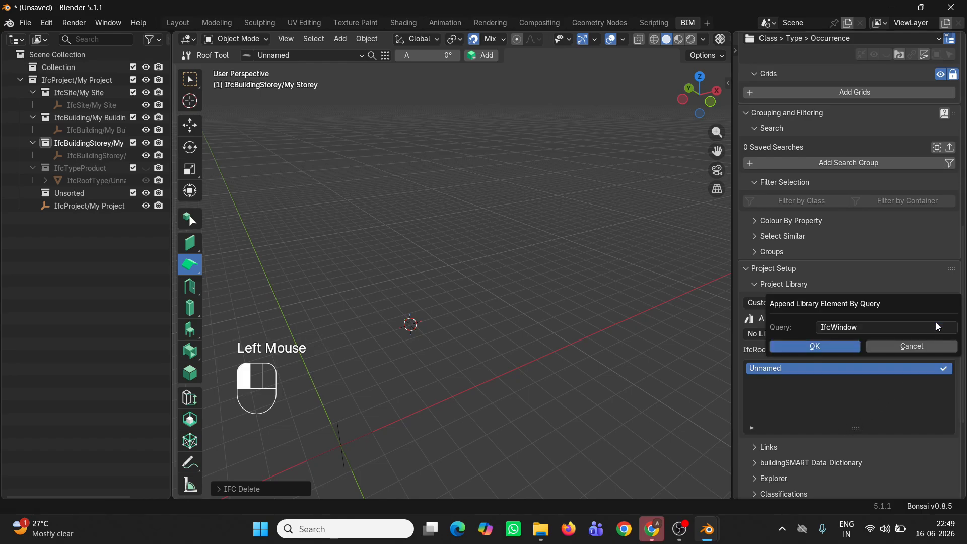
click(900, 328)
key(ctrl+v)
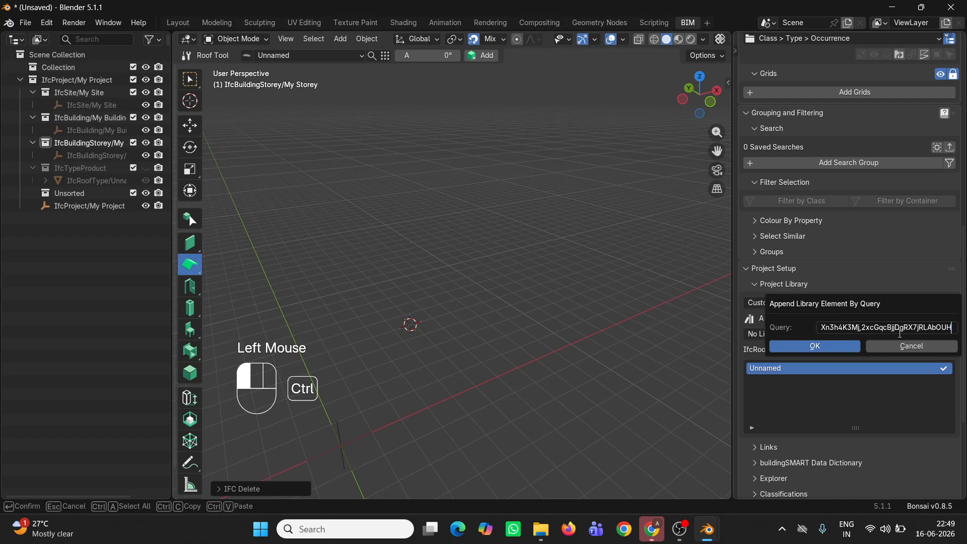
click(813, 347)
scroll(433, 286, up, 1)
shift+scroll(504, 302, up, 2)
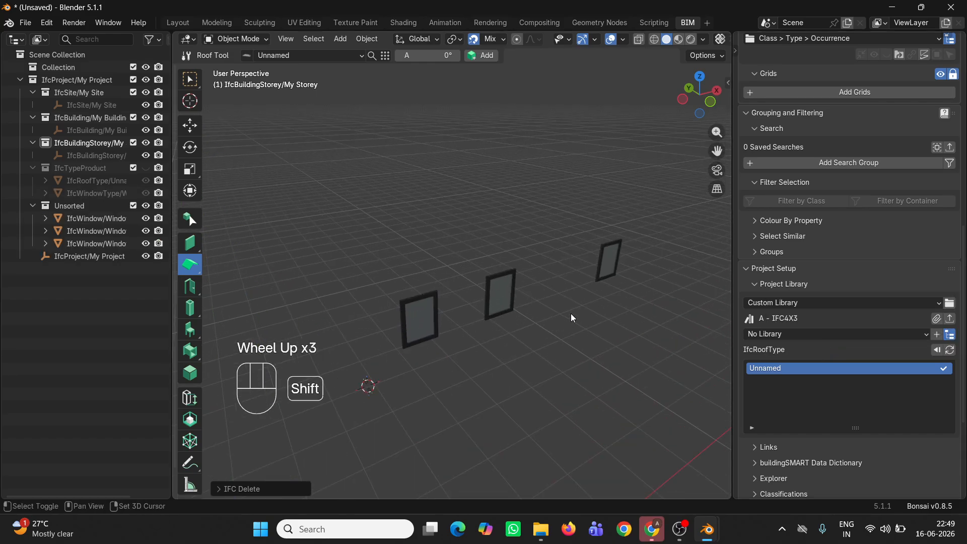
shift+middle_drag(496, 311, 490, 312)
scroll(621, 331, down, 1)
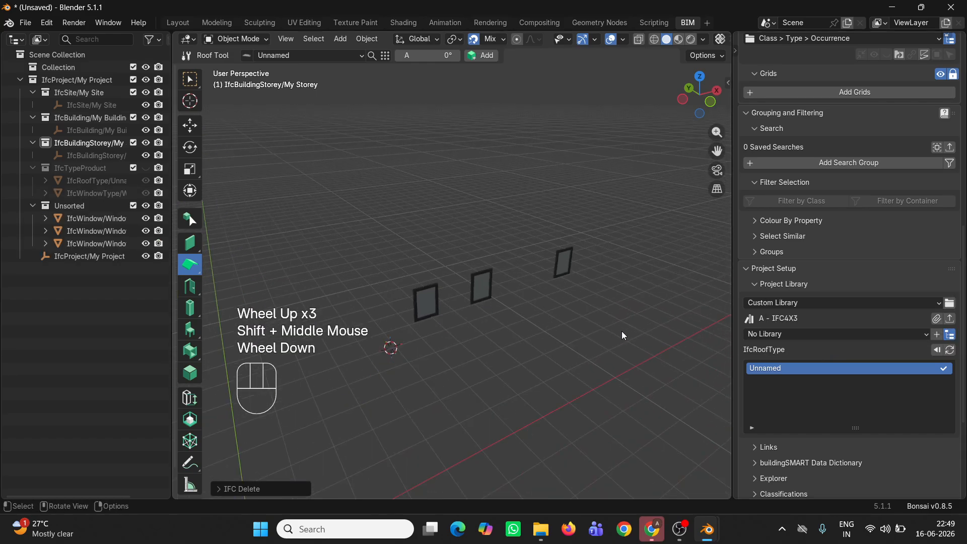
- Select the three appended windows together and delete them from B.ifc
drag(622, 330, 388, 235)
middle_drag(544, 286, 528, 298)
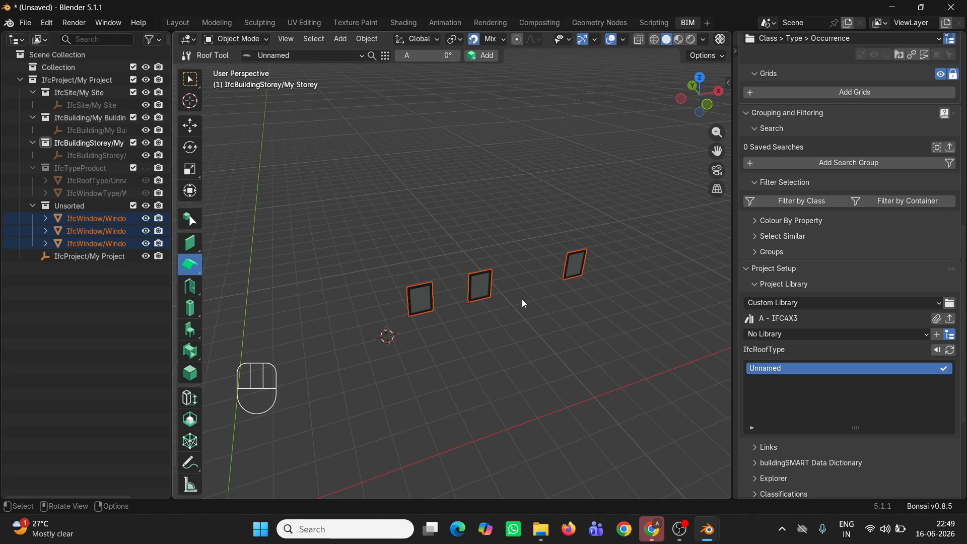
scroll(542, 315, down, 2)
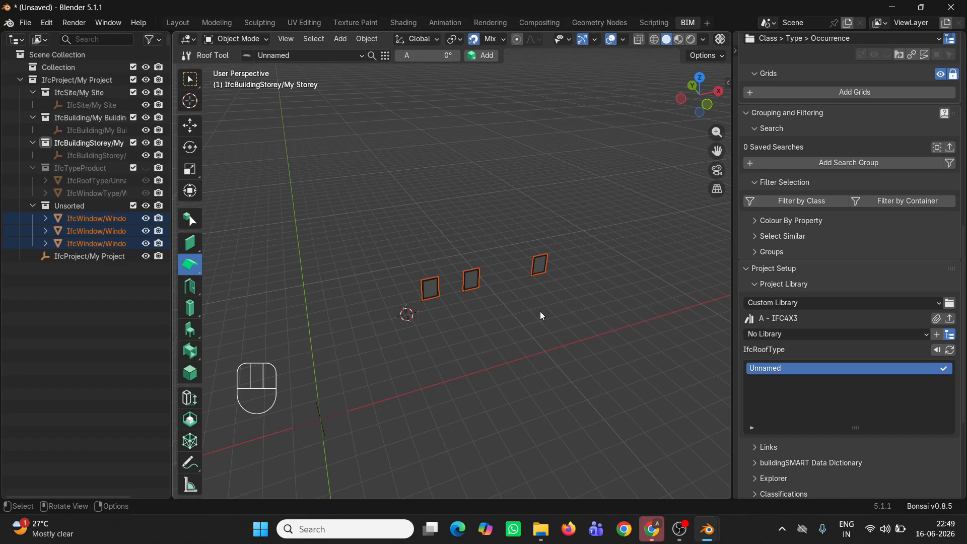
key(Delete)
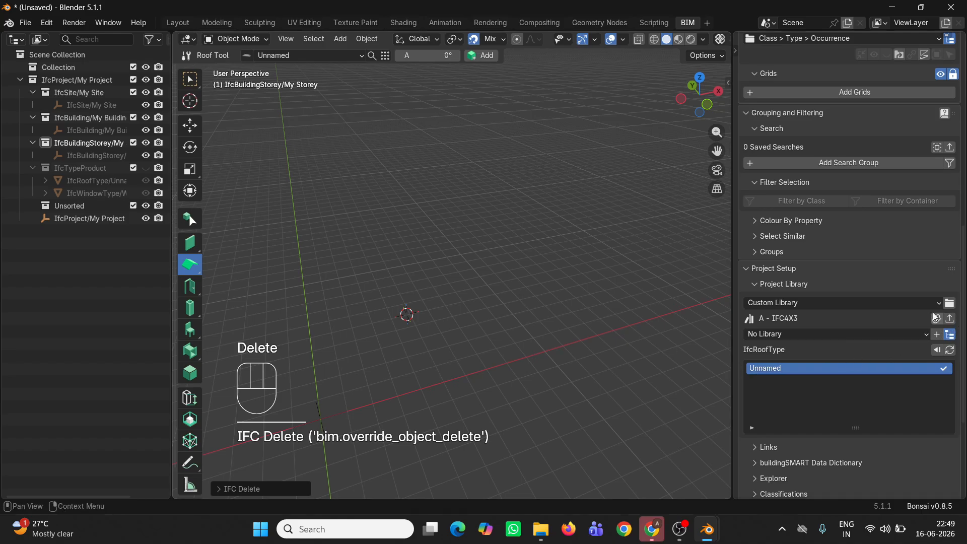
- Switch back to the A.ifc Blender window, close the filter query editor and select the corner column beside the door
mouse_move(707, 529)
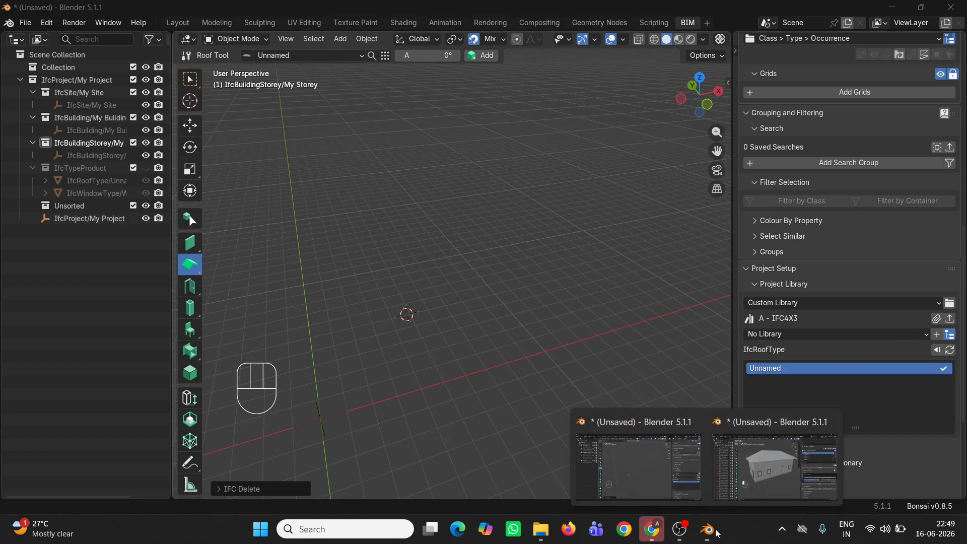
click(770, 477)
key(Return)
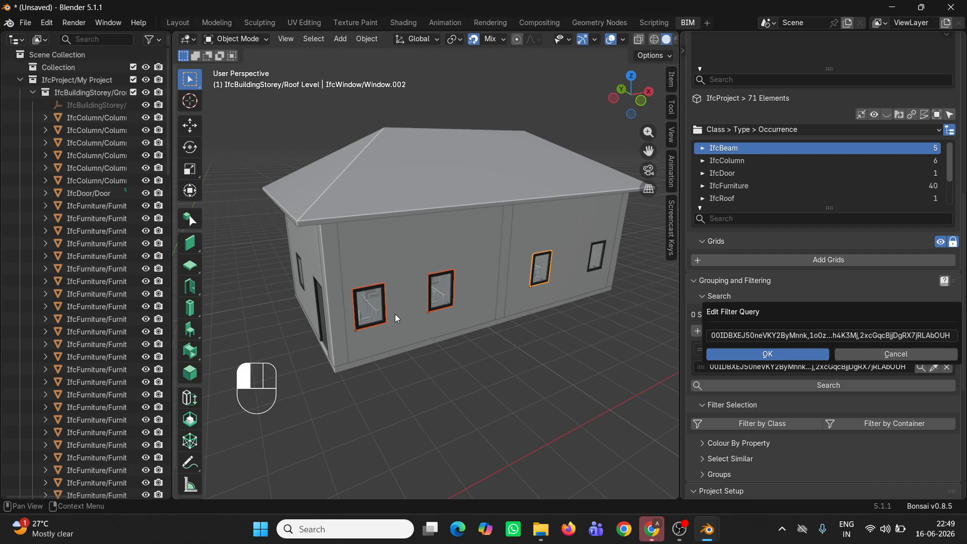
middle_drag(340, 319, 756, 333)
click(336, 281)
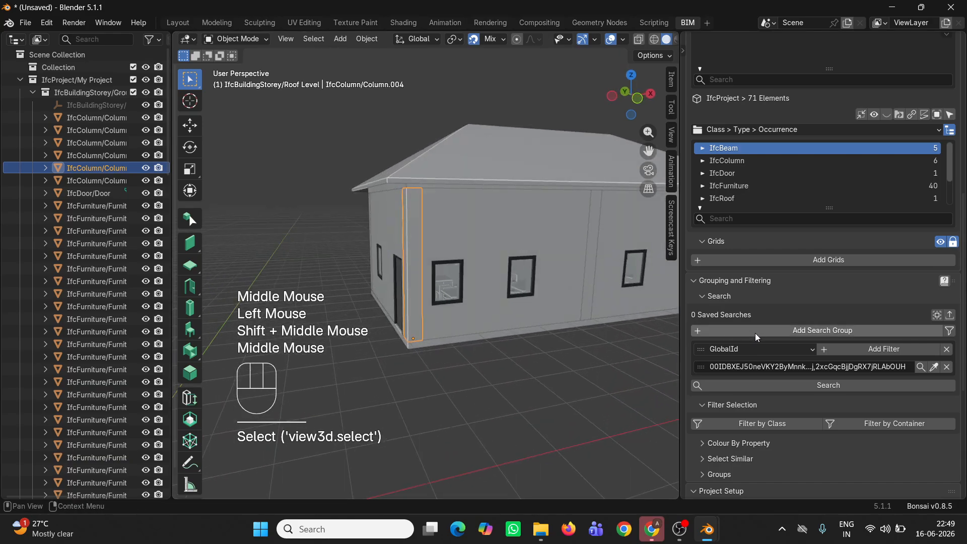
- Show the corner column's object information and select all elements sharing its Ground Floor spatial container
scroll(760, 62, up, 6)
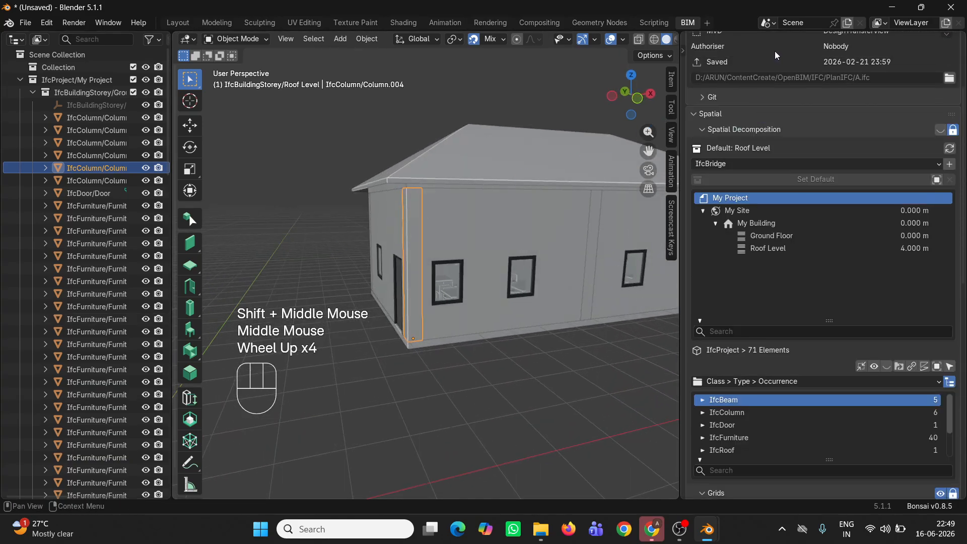
scroll(771, 128, down, 5)
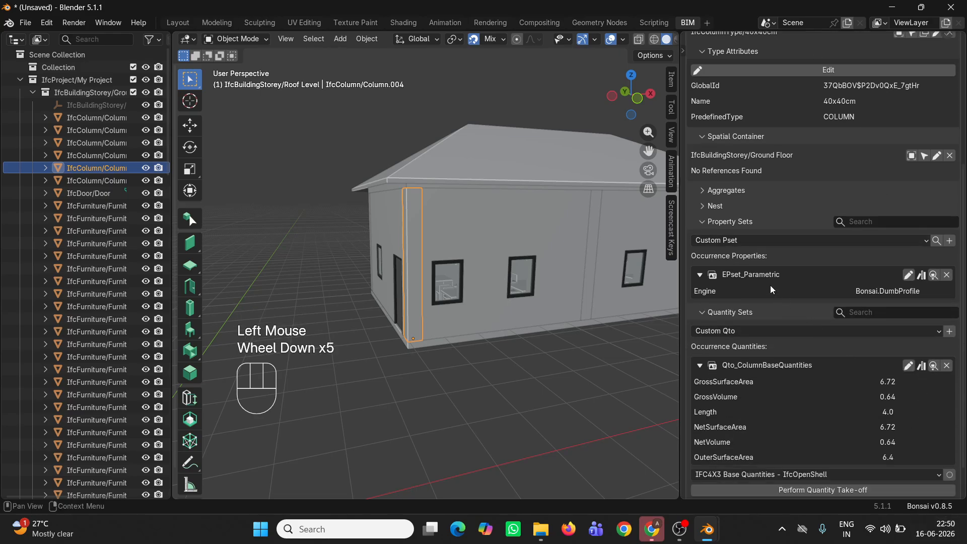
scroll(785, 297, down, 3)
scroll(789, 298, up, 2)
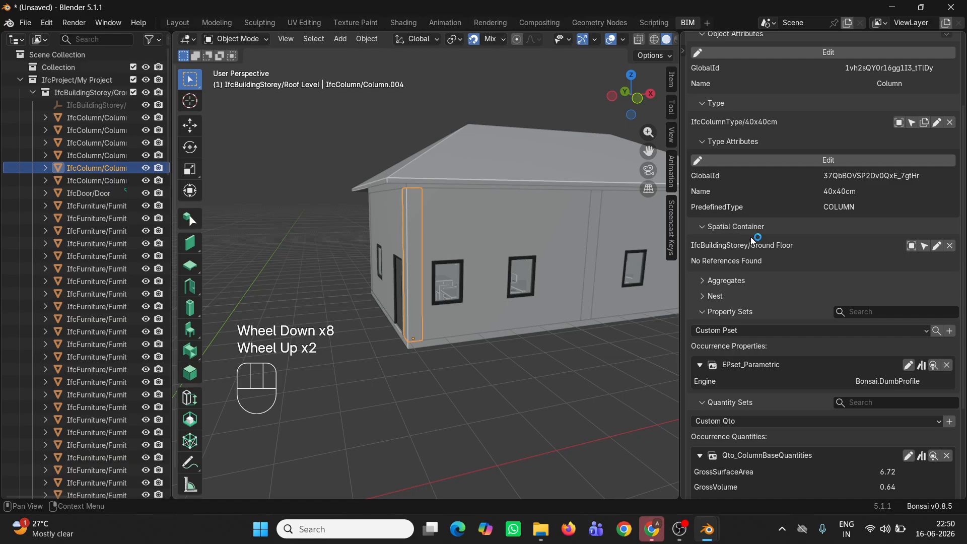
shift+middle_drag(593, 274, 556, 285)
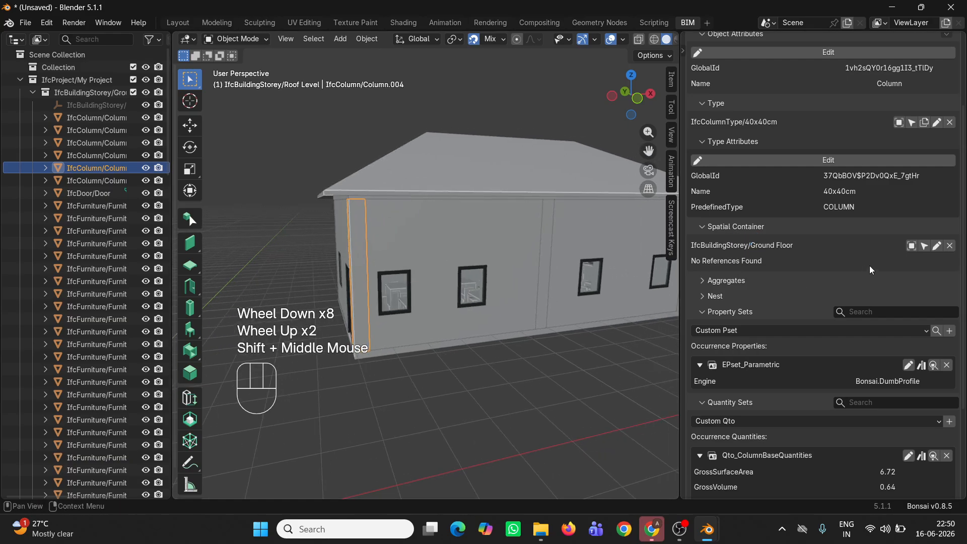
click(926, 248)
middle_drag(371, 299, 584, 261)
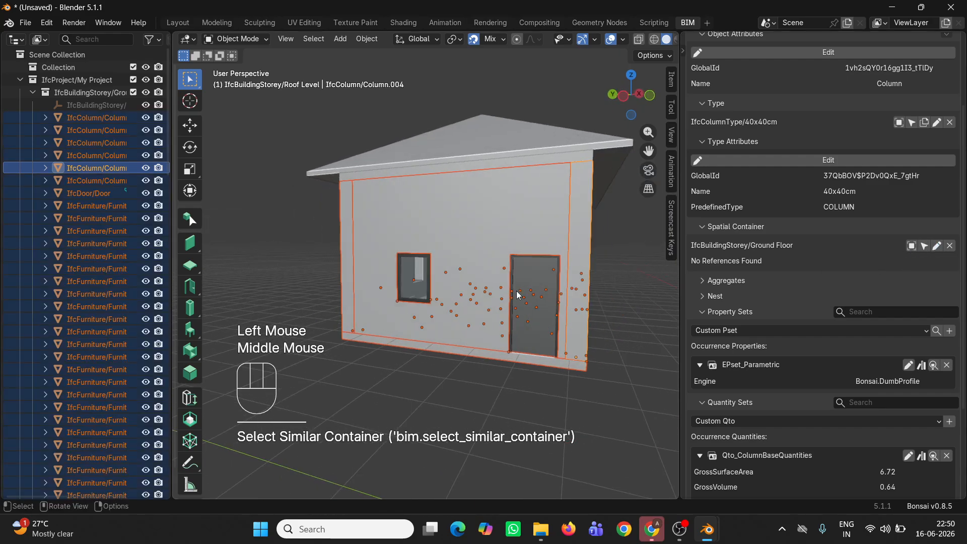
scroll(561, 313, down, 2)
middle_drag(561, 314, 464, 321)
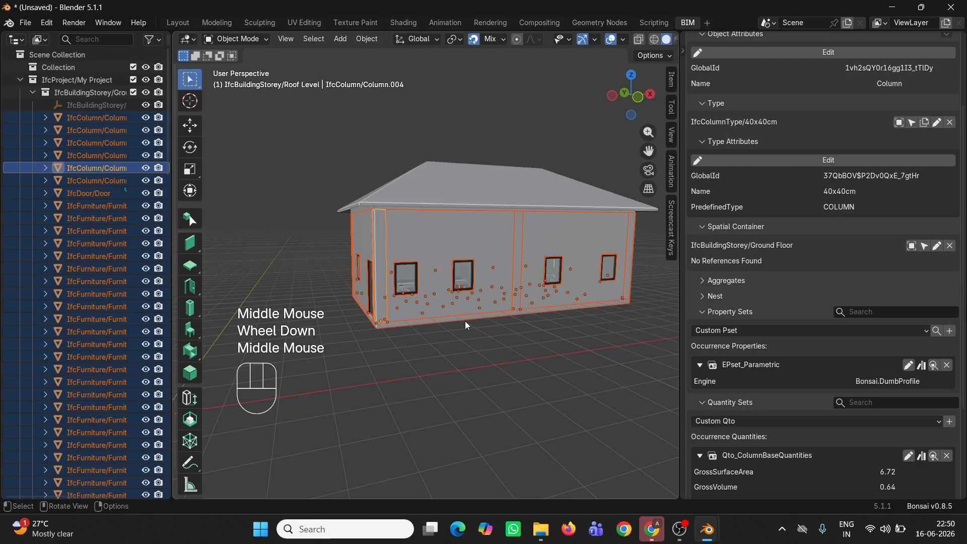
scroll(382, 219, up, 2)
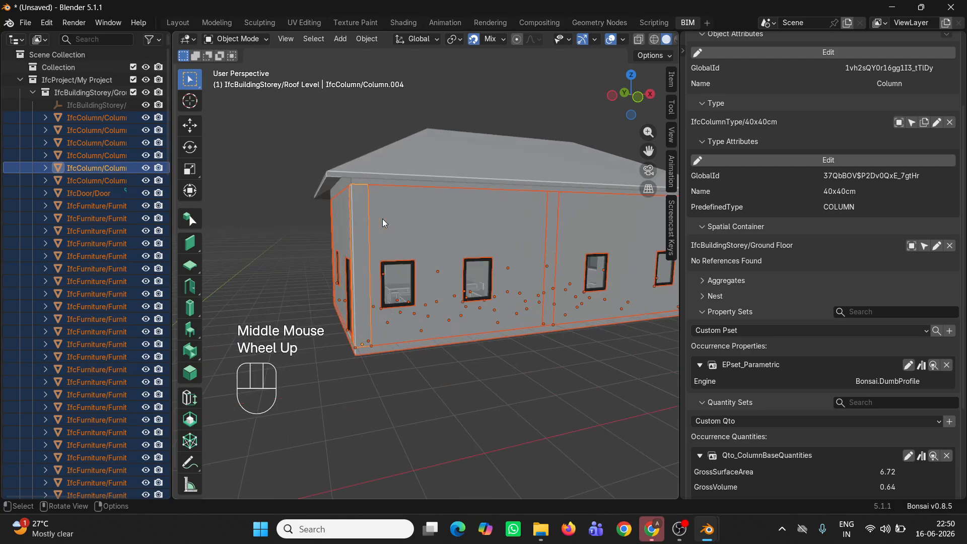
- Select only the corner column beside the door and reassign its spatial container to IfcBuildingStorey/Roof Level
click(366, 218)
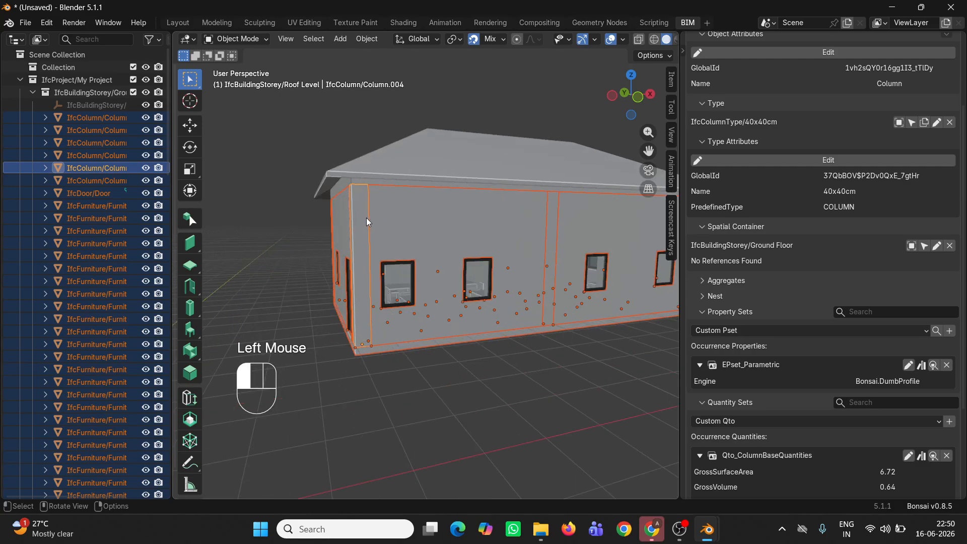
click(937, 246)
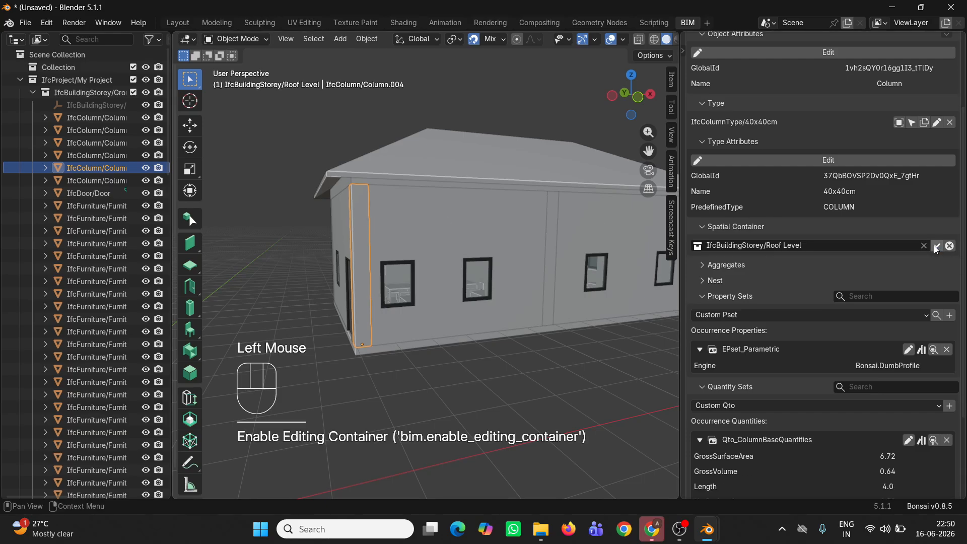
click(866, 244)
click(867, 245)
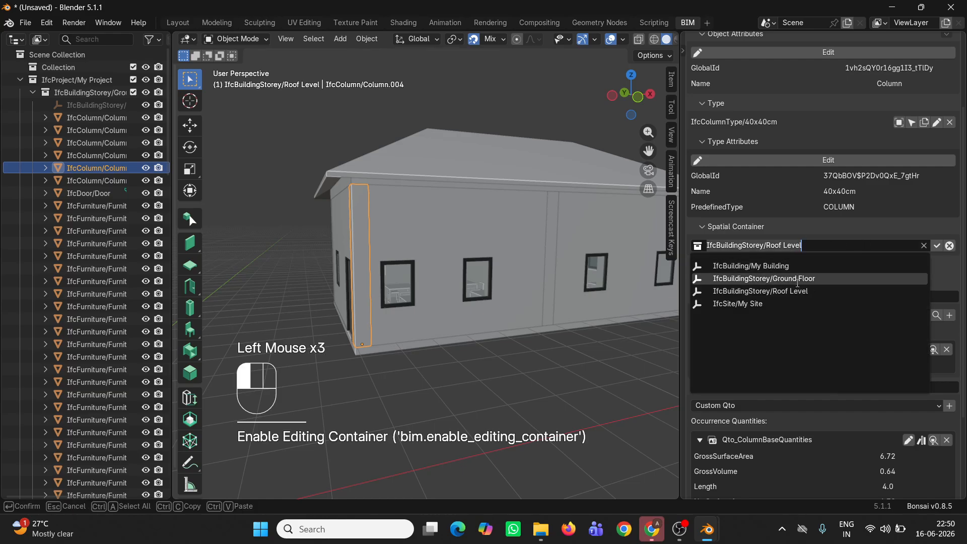
click(937, 245)
scroll(430, 313, down, 1)
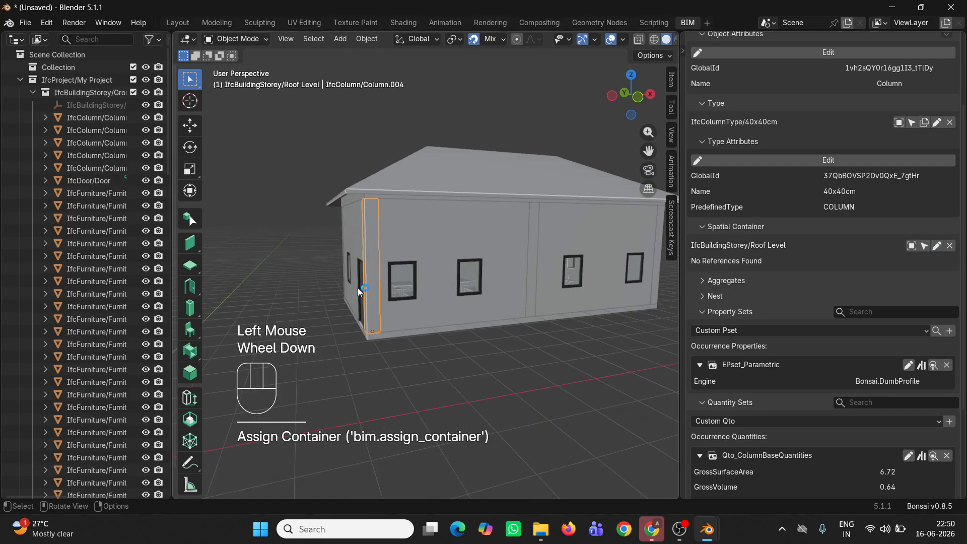
scroll(389, 243, up, 1)
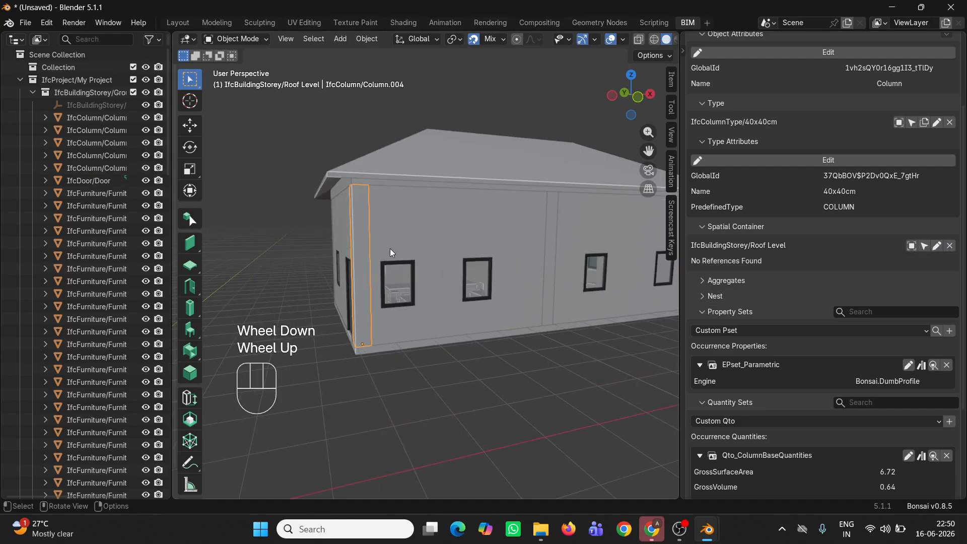
- Select all elements sharing the corner column's Roof Level container, and reselect the column beside the door
click(925, 245)
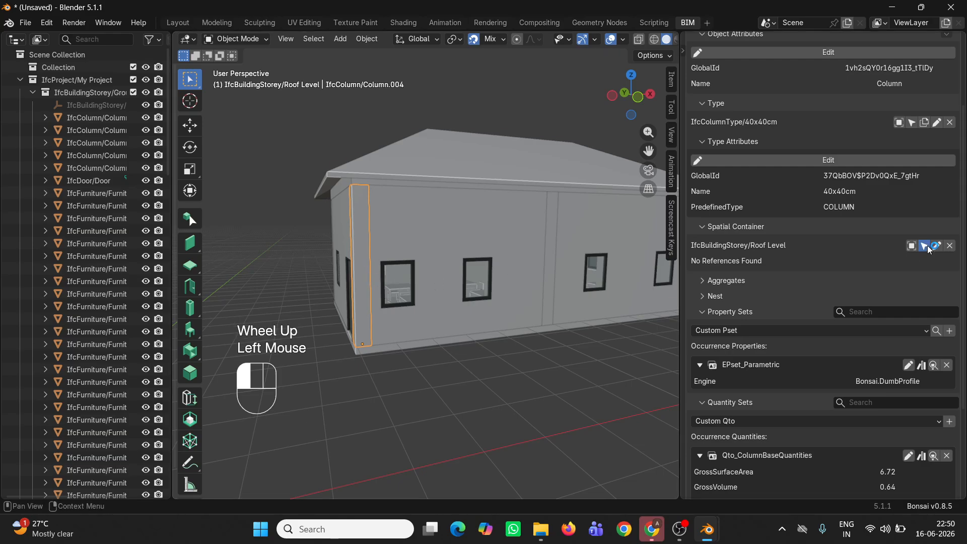
middle_drag(367, 228, 464, 210)
click(514, 340)
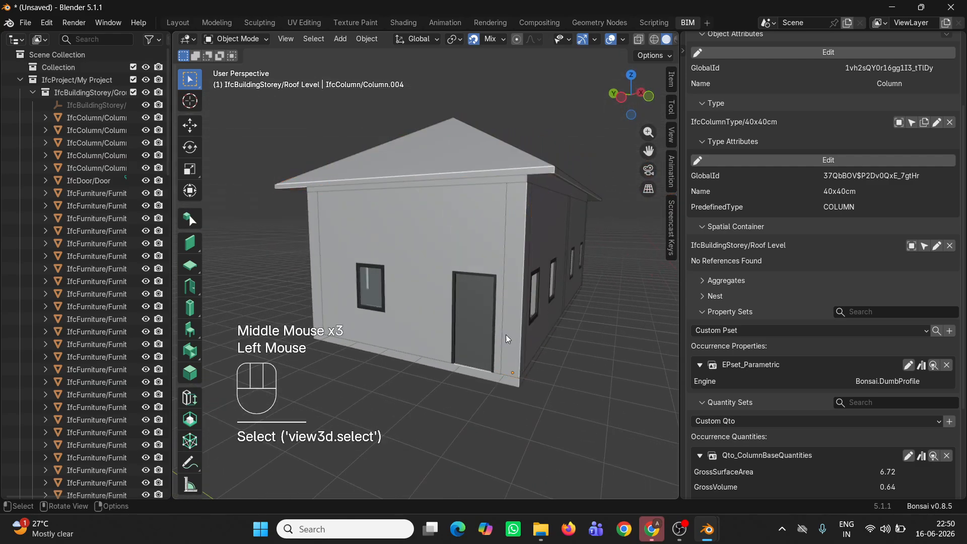
- Return to the project overview and remove the GlobalId filter from the search group
scroll(513, 324, down, 2)
click(490, 257)
middle_drag(521, 336, 514, 319)
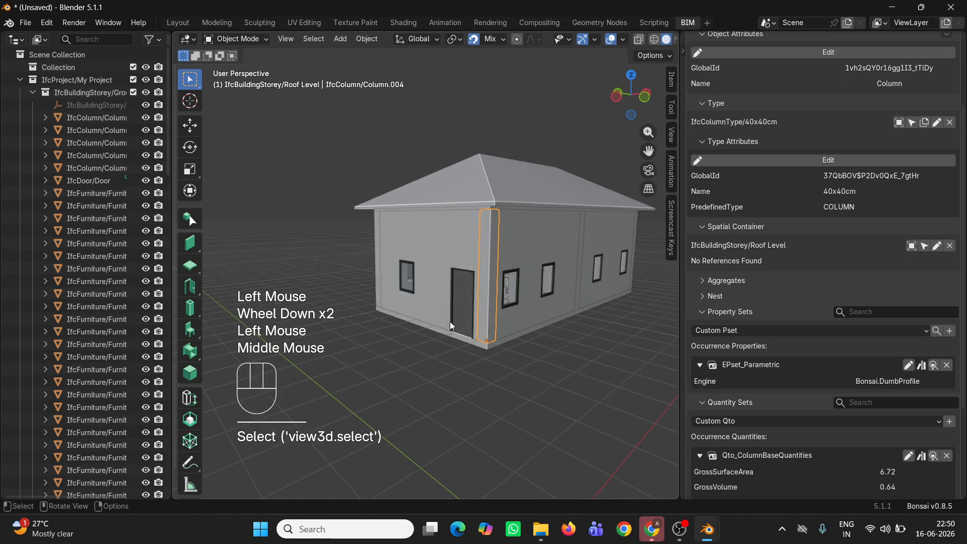
scroll(750, 219, up, 3)
scroll(709, 106, up, 2)
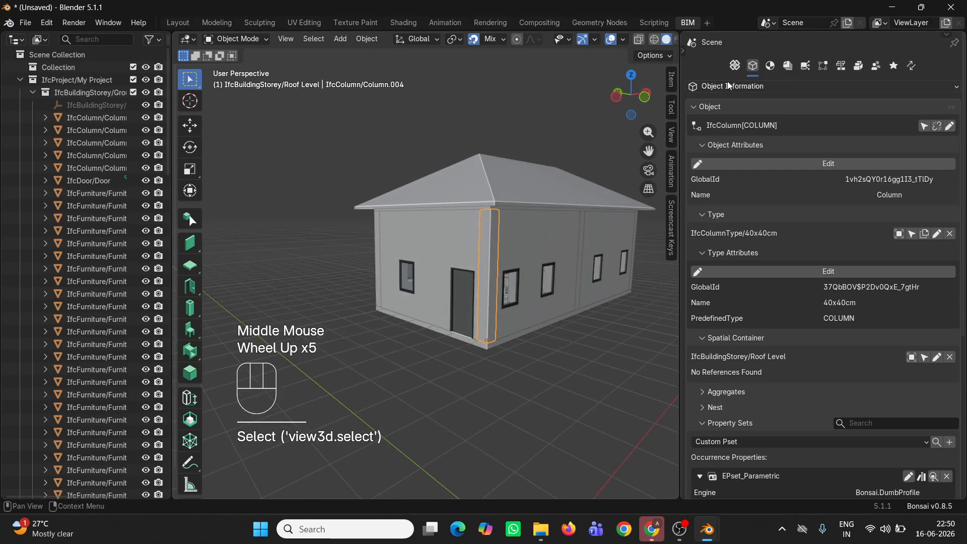
click(734, 55)
scroll(739, 320, down, 2)
scroll(736, 316, down, 6)
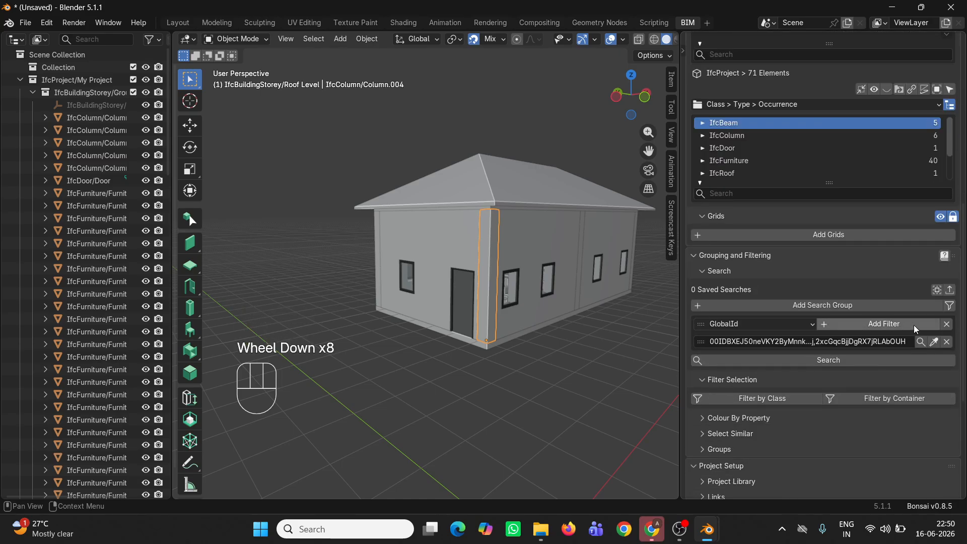
click(947, 342)
- Add a Class filter to the search group and set its value to IfcColumn
click(779, 325)
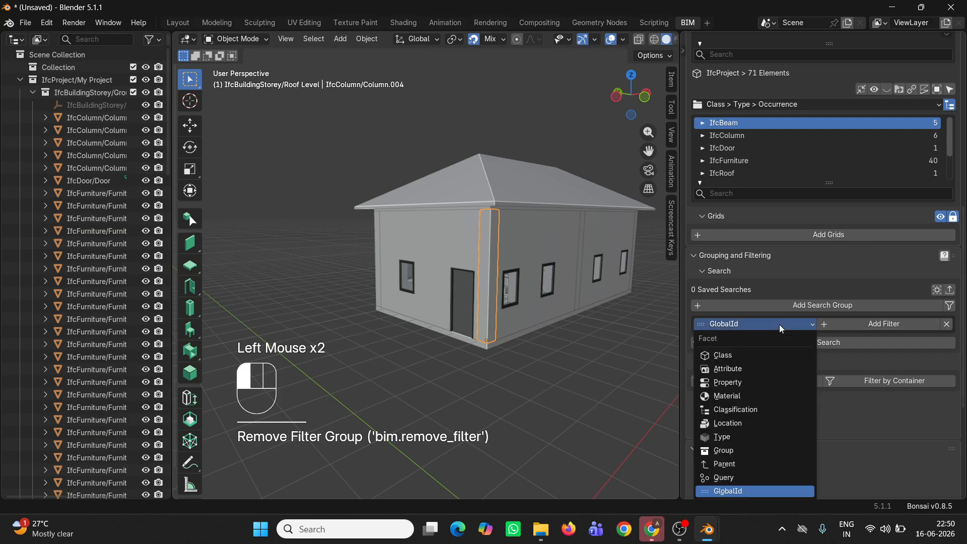
click(750, 359)
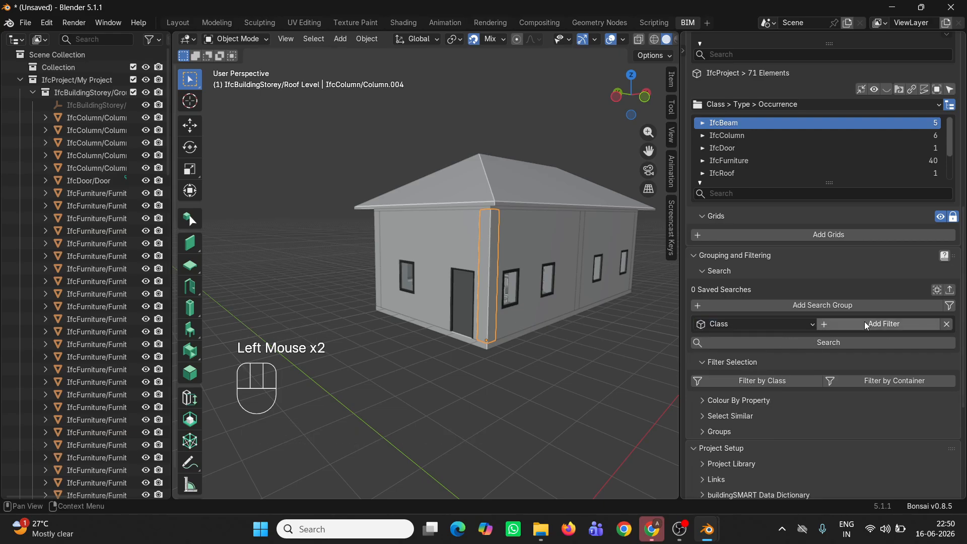
click(864, 323)
click(829, 342)
text(If)
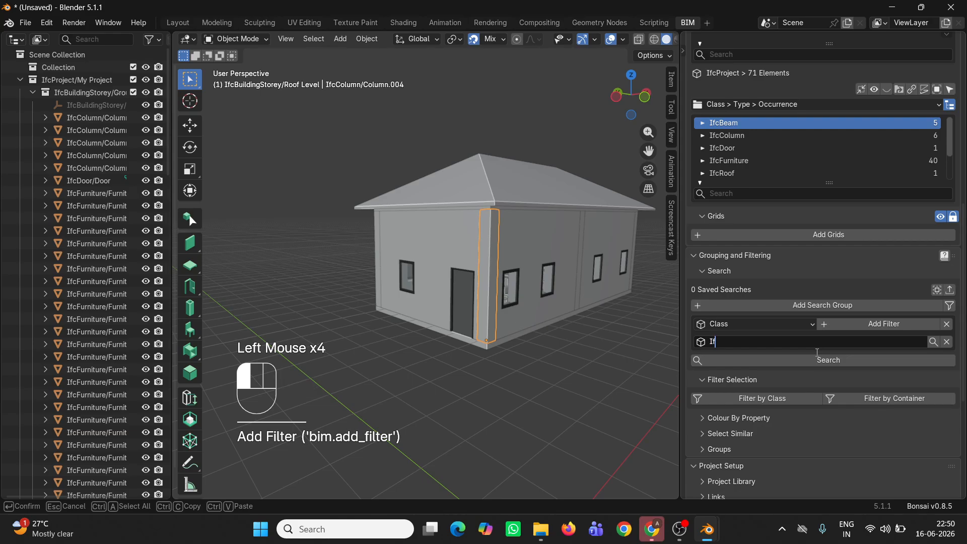
text(cColumn)
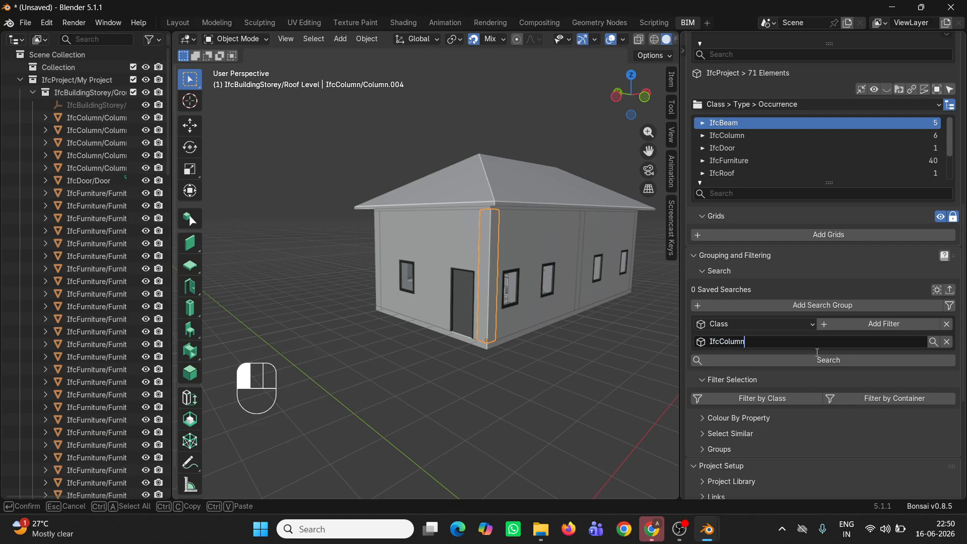
click(536, 430)
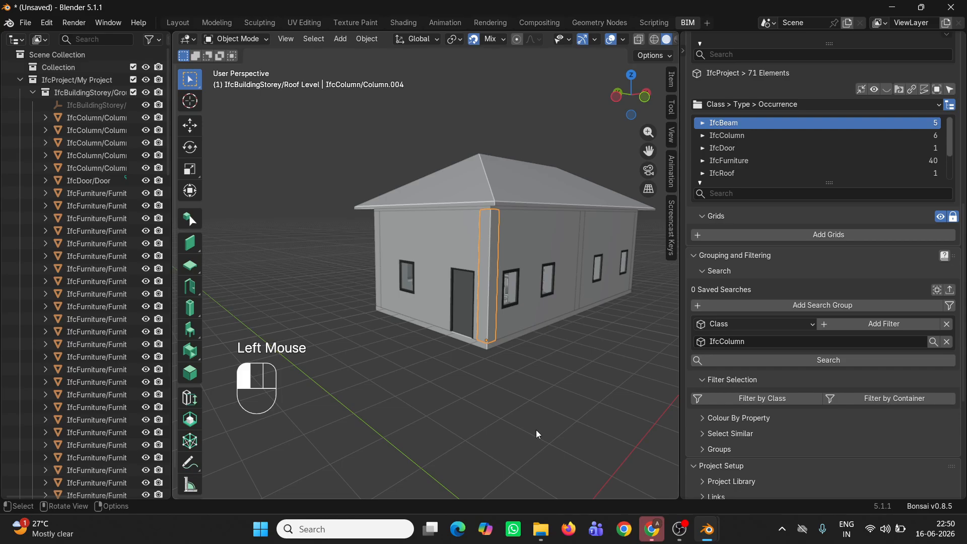
- Add a Location filter to the search group below the IfcColumn class filter
click(749, 327)
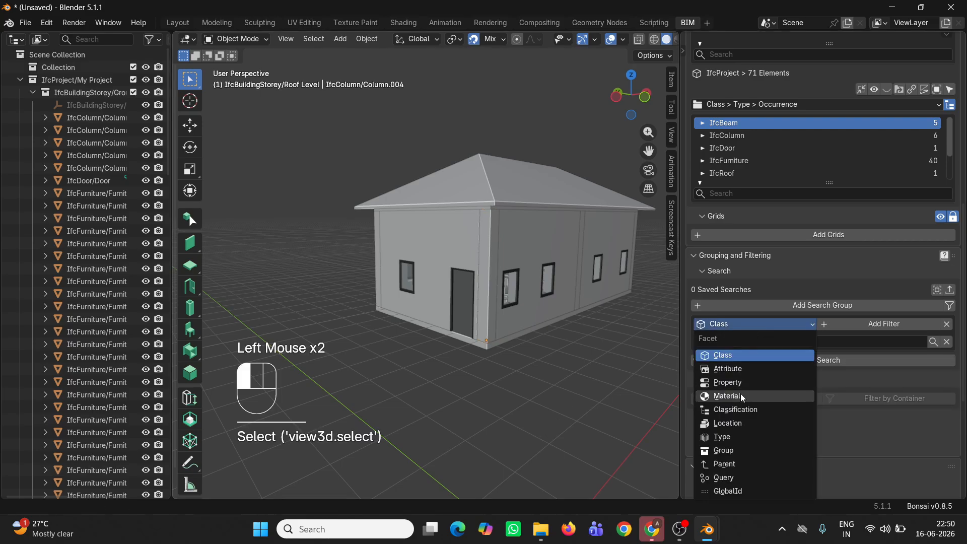
click(785, 423)
click(859, 324)
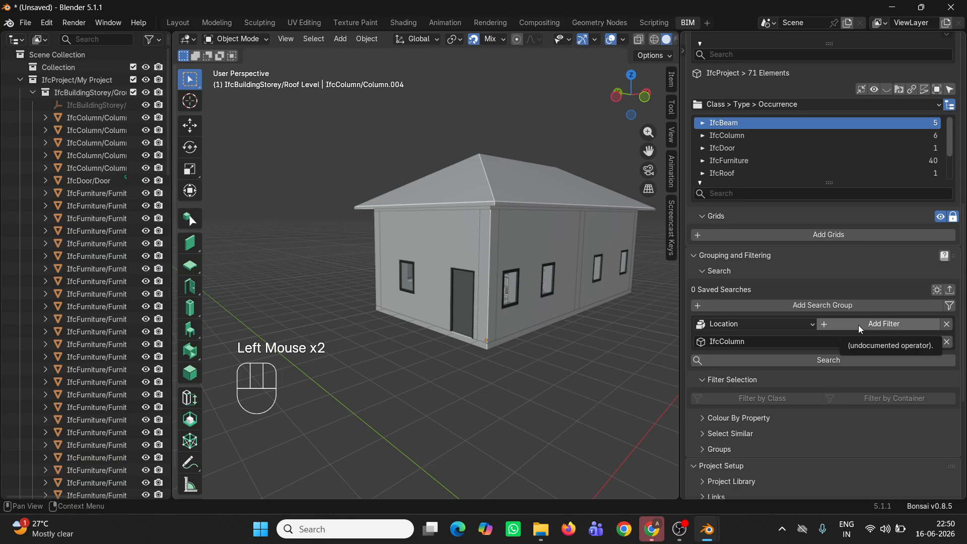
- Select the corner column beside the door and check its spatial container in the object information
scroll(812, 154, up, 1)
scroll(812, 154, up, 12)
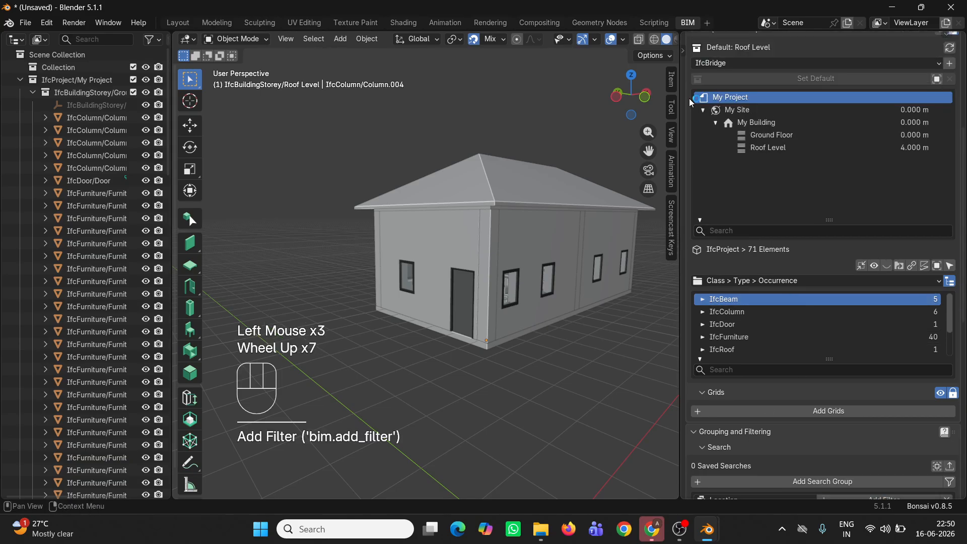
click(754, 65)
click(490, 240)
scroll(923, 395, down, 2)
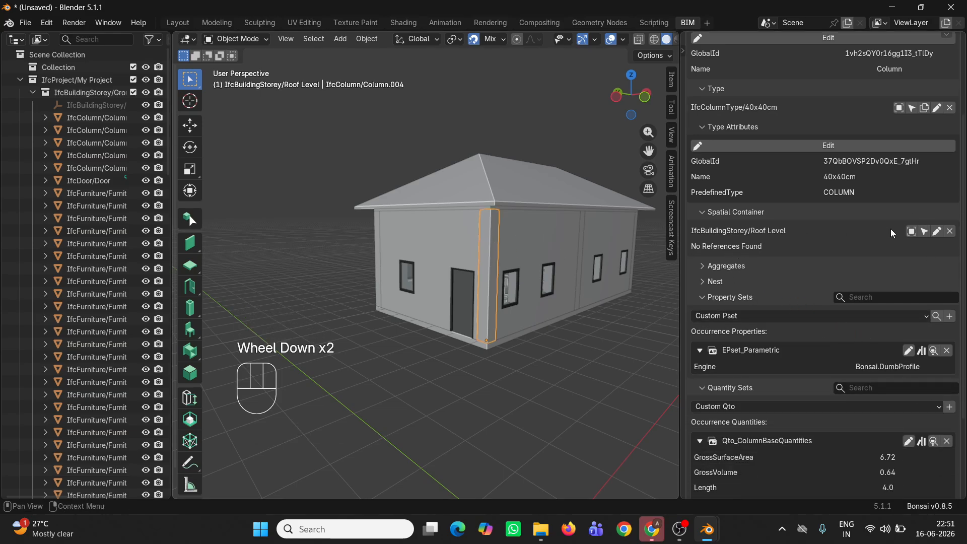
scroll(773, 173, up, 4)
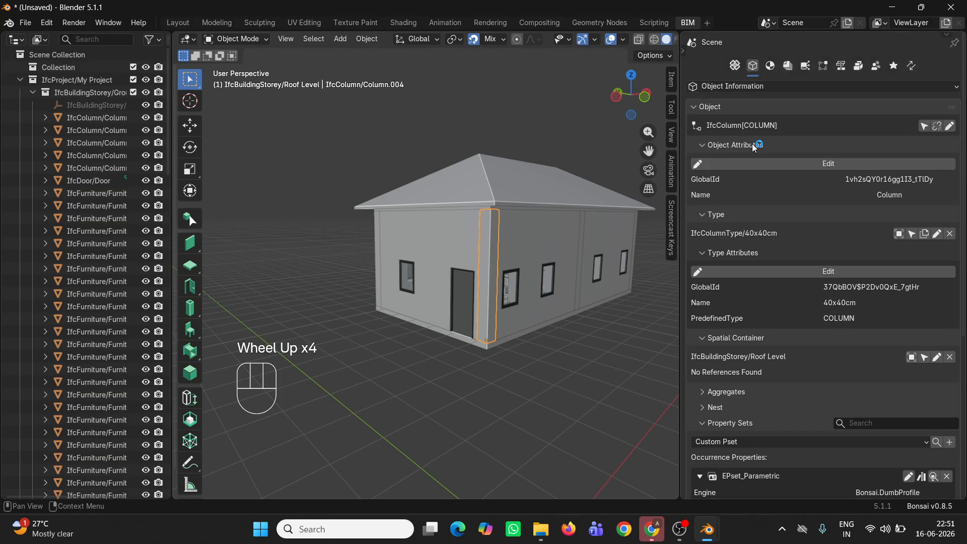
- Return to the project overview, set the Location filter to Roof Level and run the search
click(735, 65)
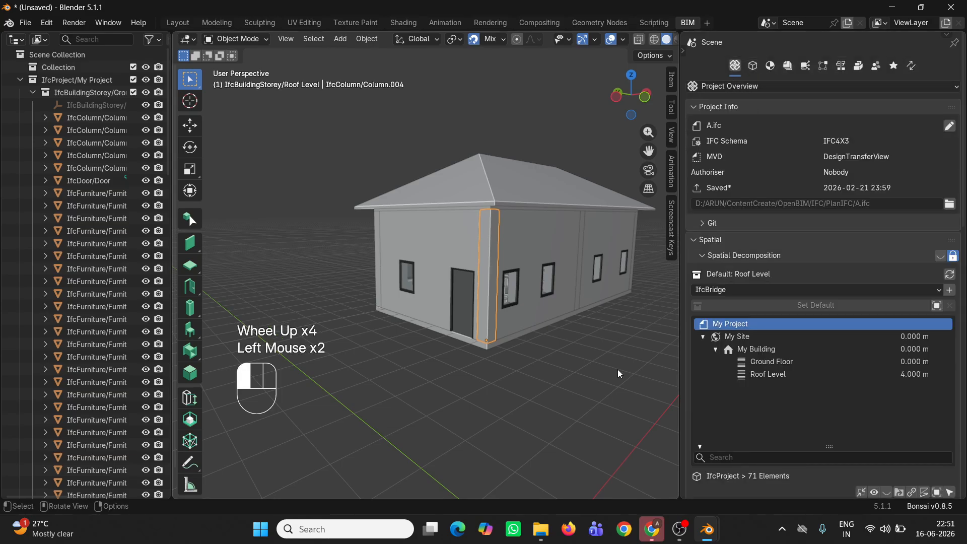
click(618, 370)
scroll(711, 316, down, 4)
scroll(699, 393, down, 6)
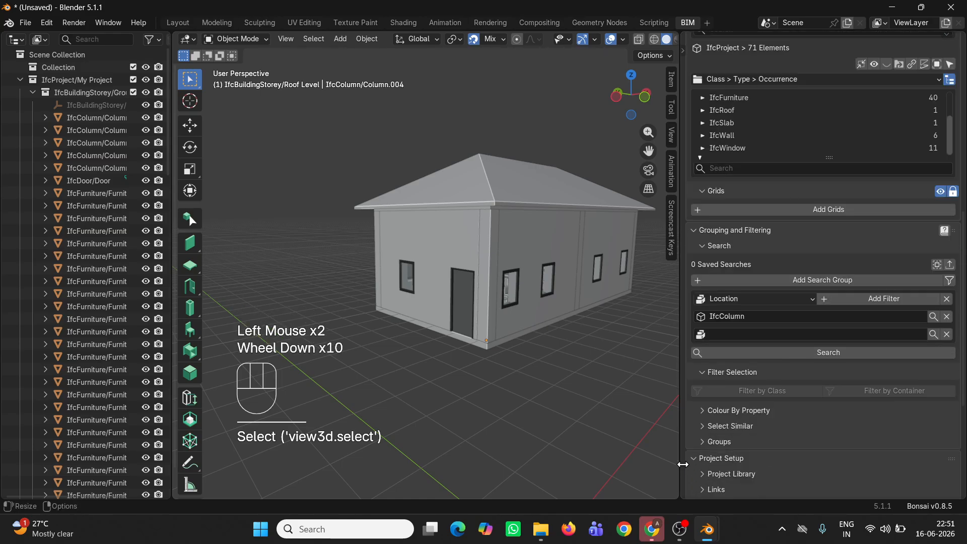
click(754, 308)
text(Roof)
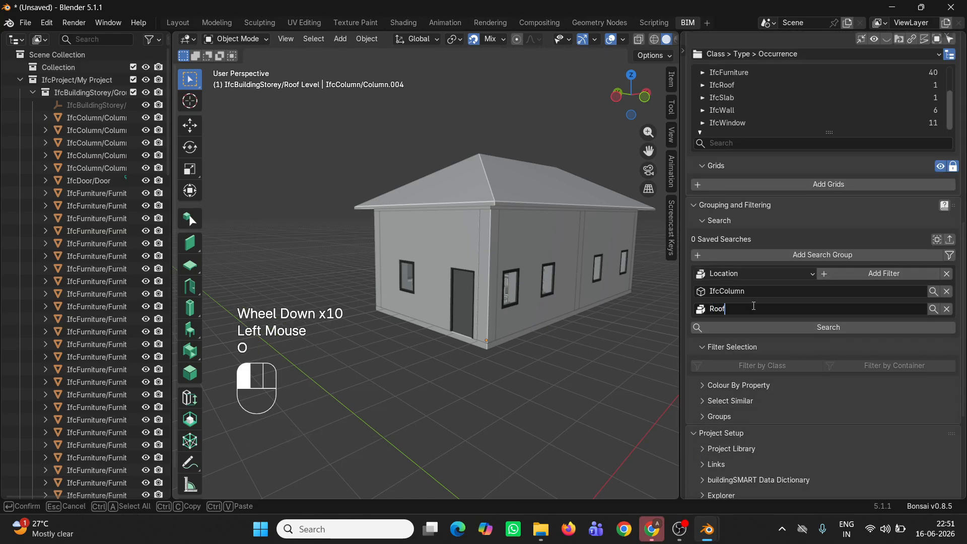
text( Level)
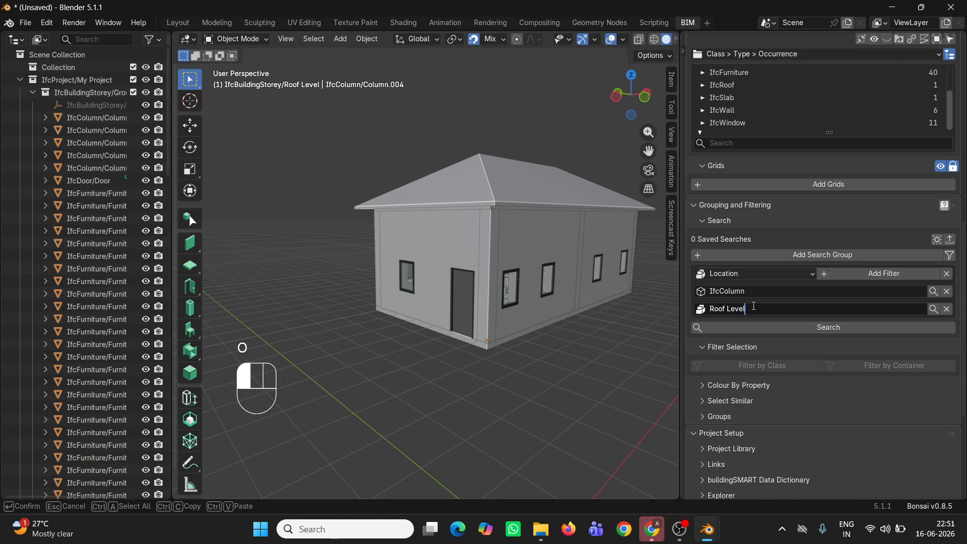
click(808, 329)
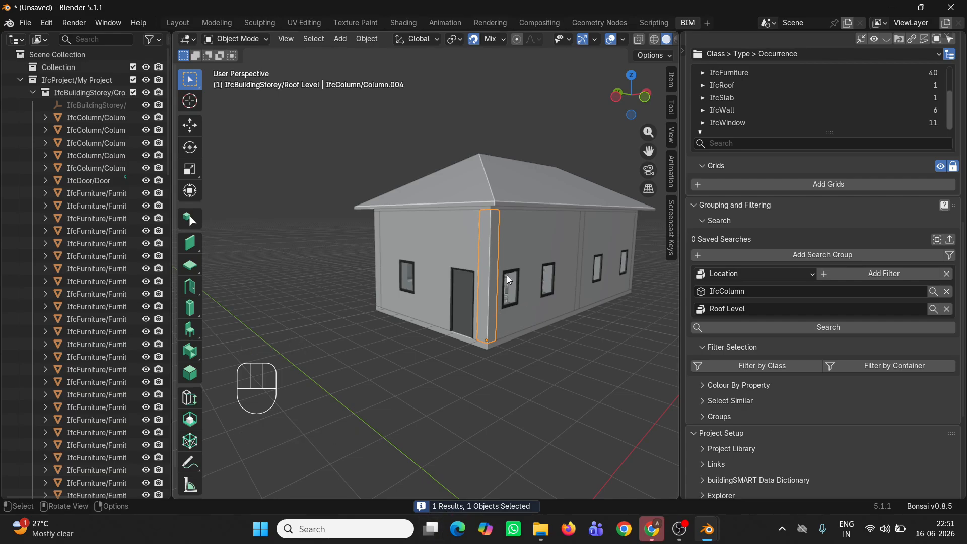
scroll(507, 274, up, 2)
shift+middle_drag(502, 268, 482, 316)
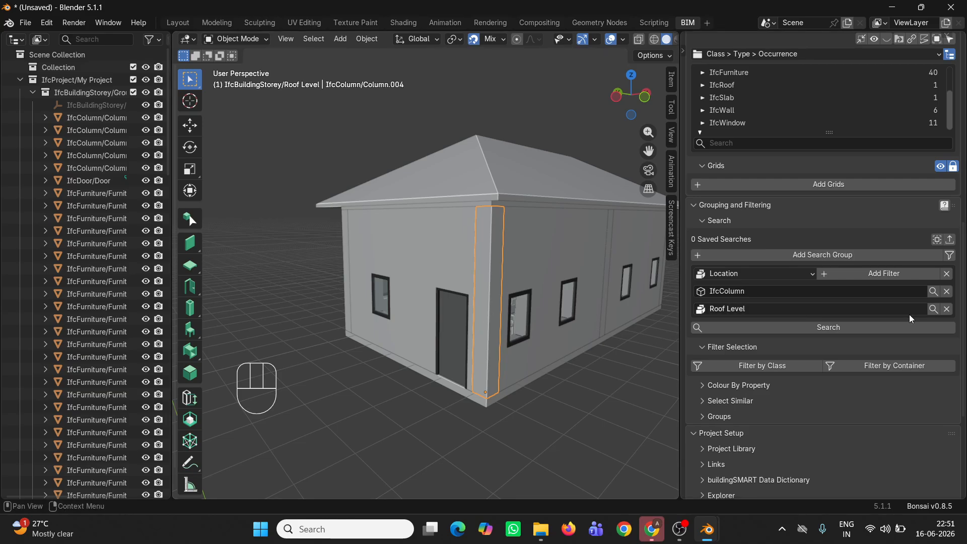
- Open the search group's filter query editor and copy the query IfcColumn, location="Roof Level"
click(562, 439)
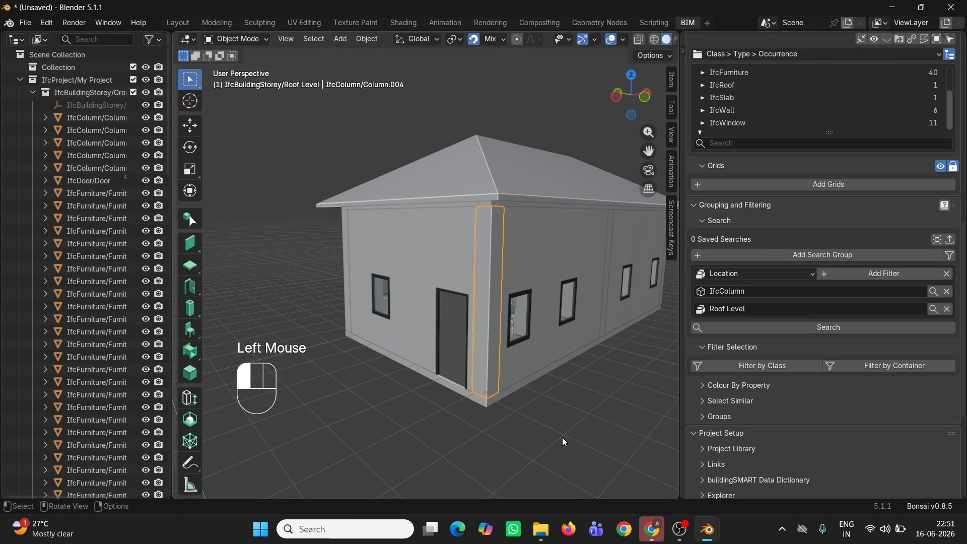
double_click(950, 255)
click(950, 257)
key(ctrl+c)
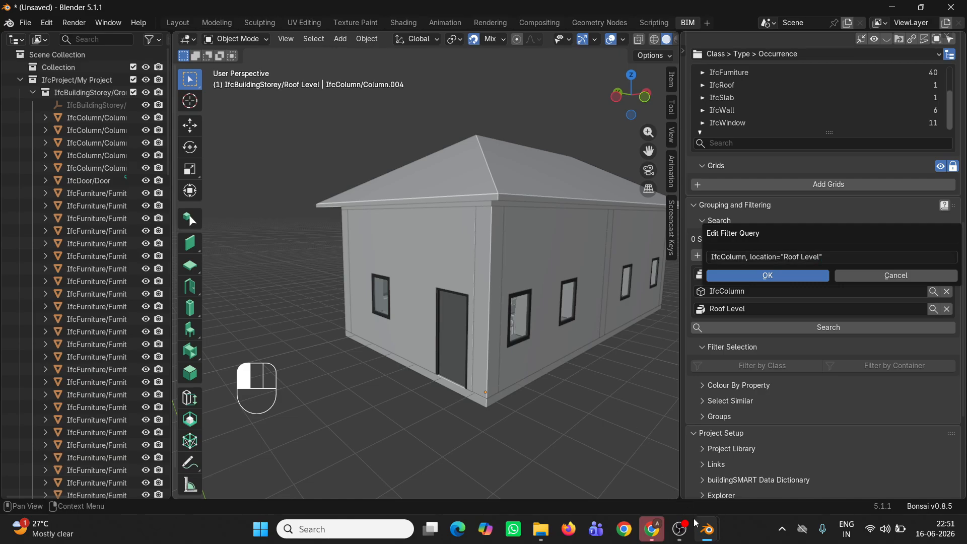
mouse_move(710, 537)
click(654, 473)
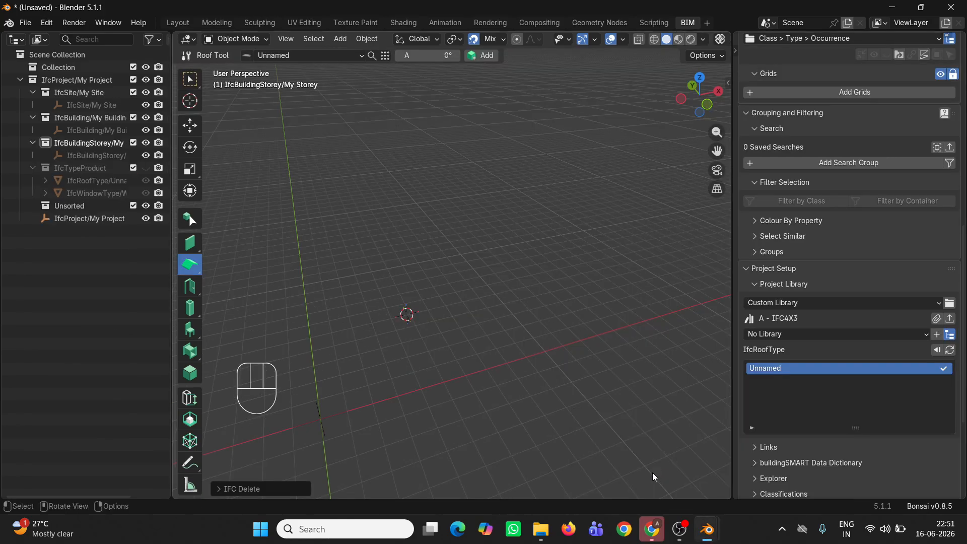
click(936, 318)
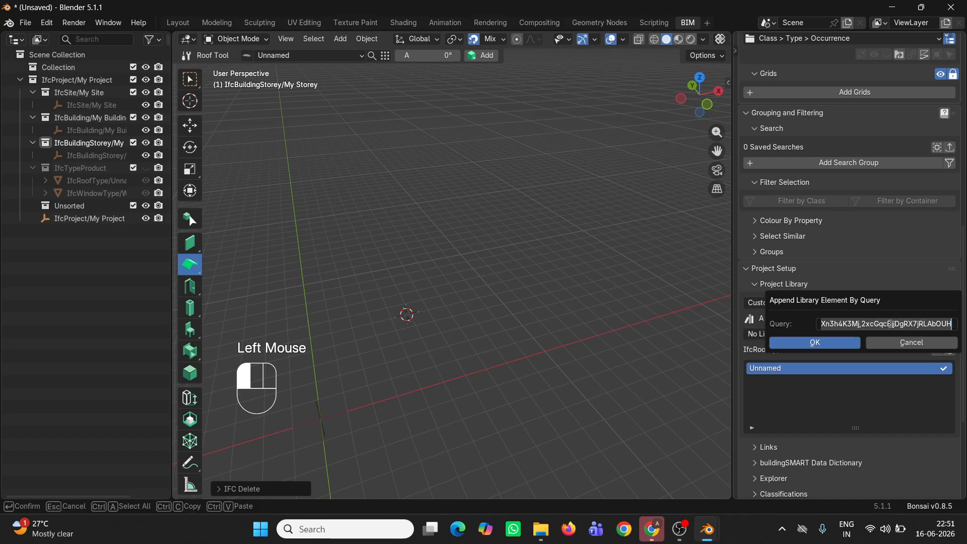
key(ctrl+v)
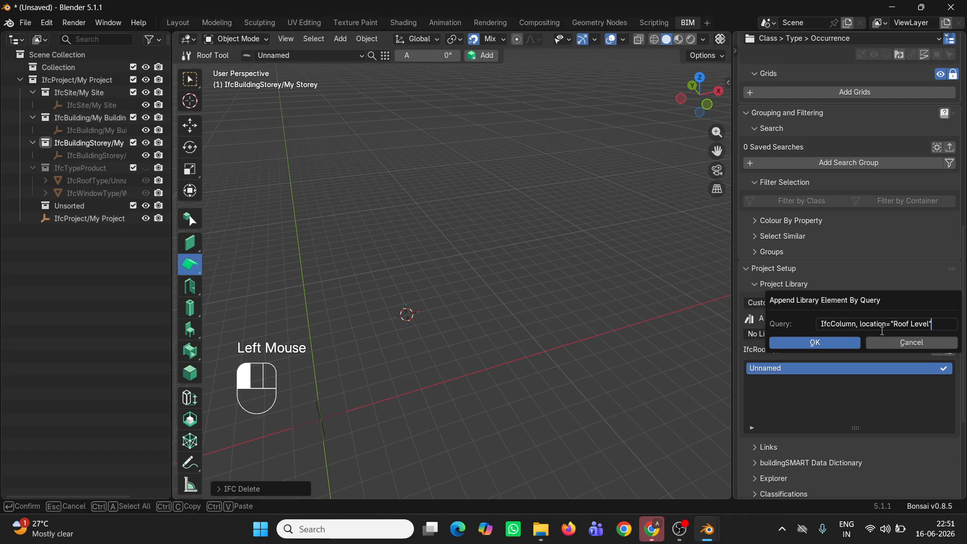
key(Return)
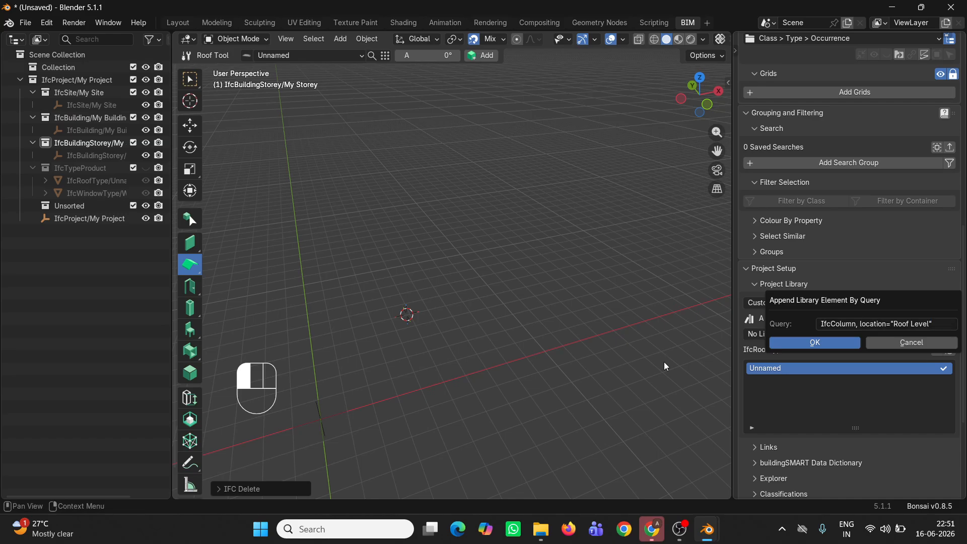
- Switch back to the A.ifc Blender window, close the filter query editor and save the IFC project
mouse_move(703, 537)
click(758, 447)
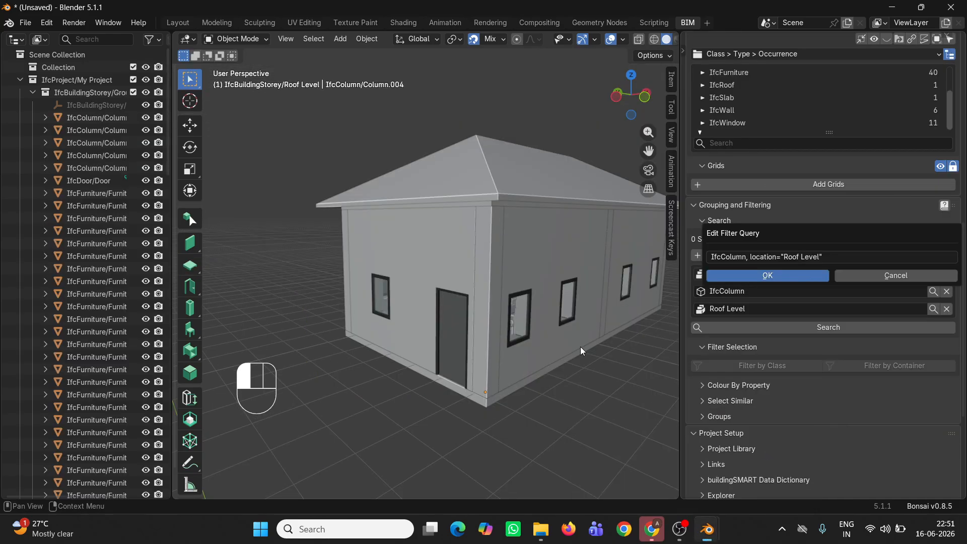
click(565, 398)
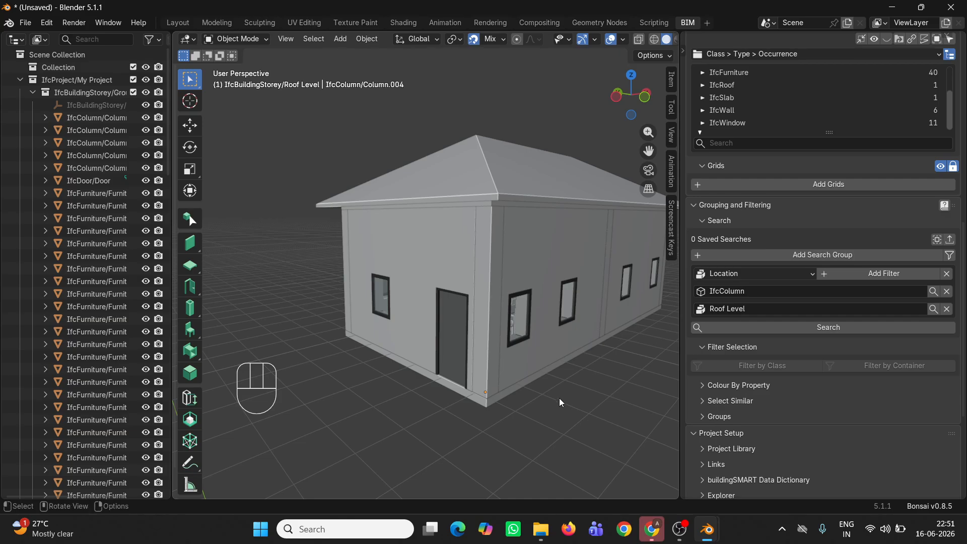
key(ctrl+s)
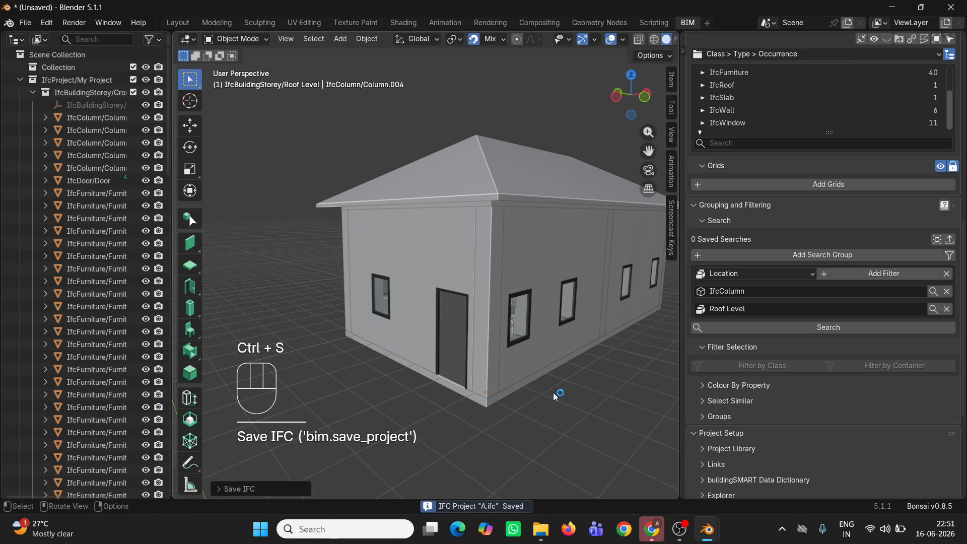
- Switch to the B.ifc Blender window, dismiss the append query dialog and reload A.ifc as the custom project library
shift+middle_drag(572, 443, 555, 460)
mouse_move(707, 530)
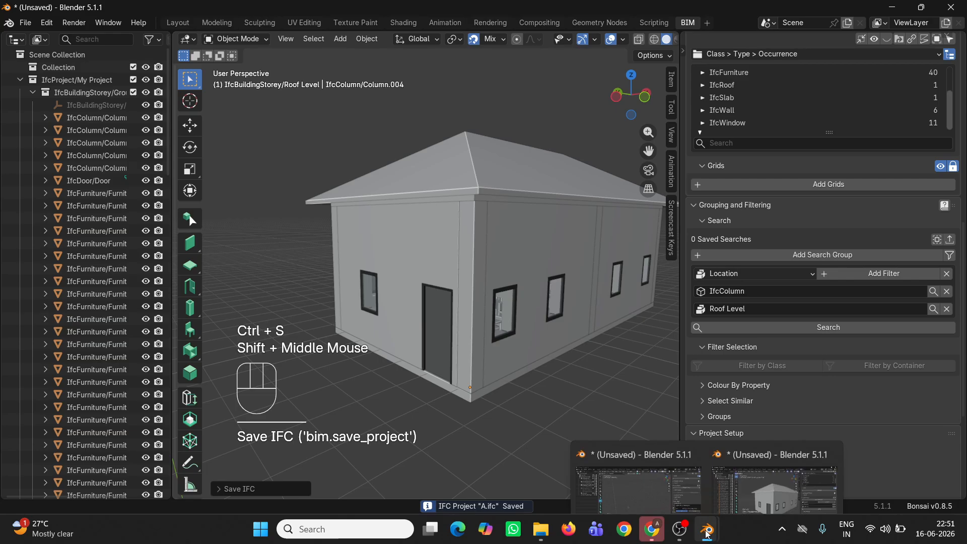
click(657, 470)
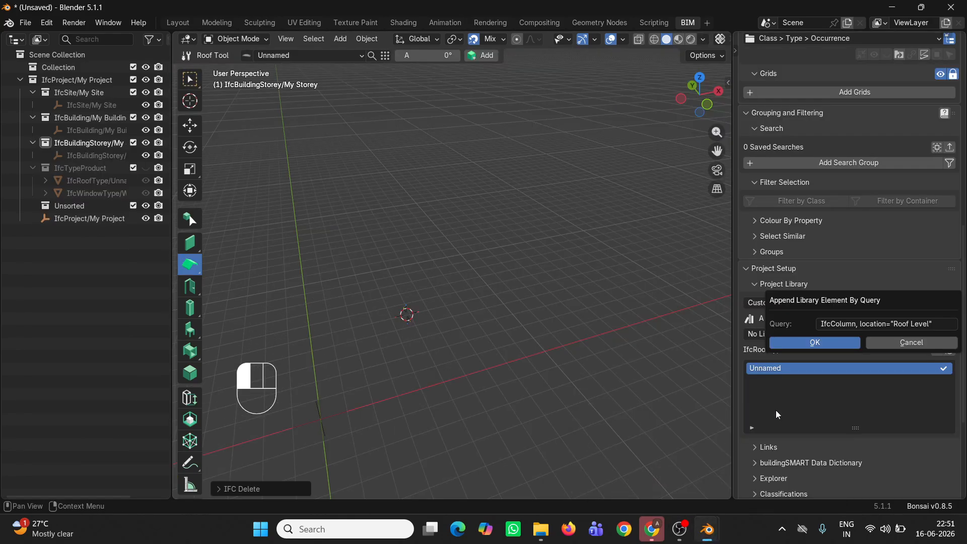
click(925, 355)
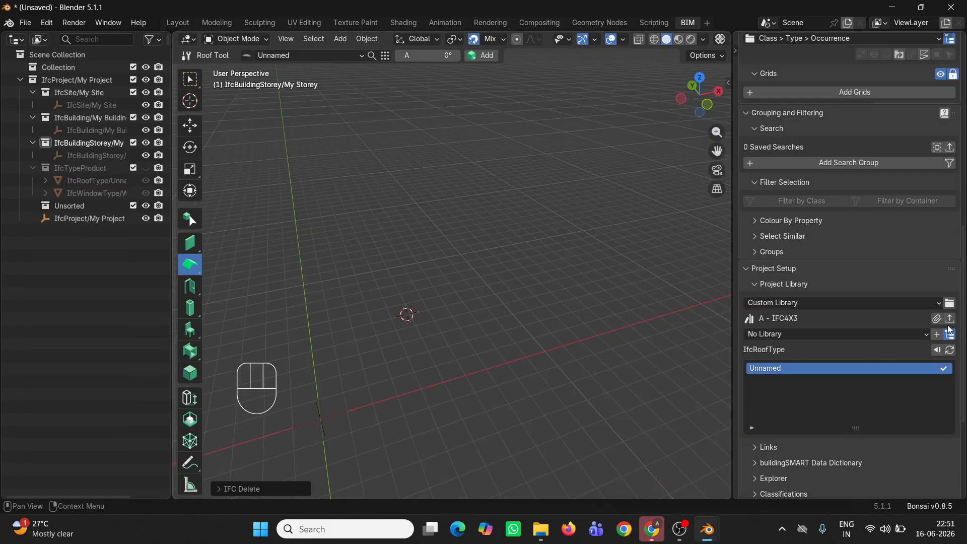
click(950, 306)
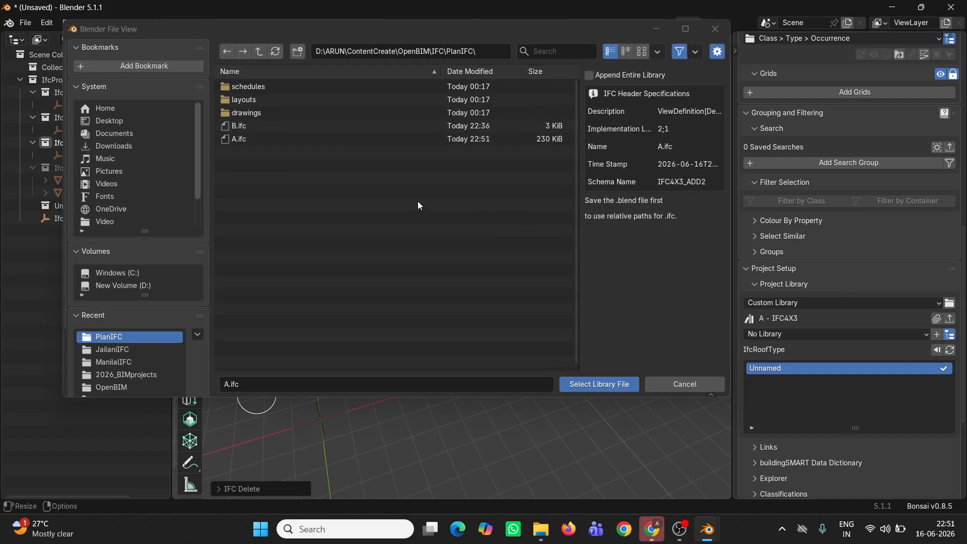
click(610, 382)
- Append library elements from A.ifc using the copied query IfcColumn, location="Roof Level"
click(937, 319)
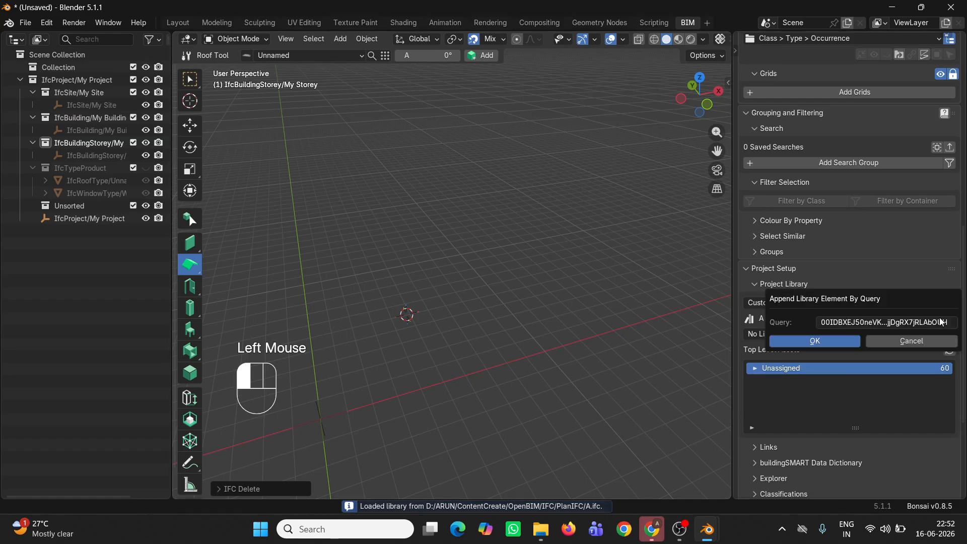
click(903, 319)
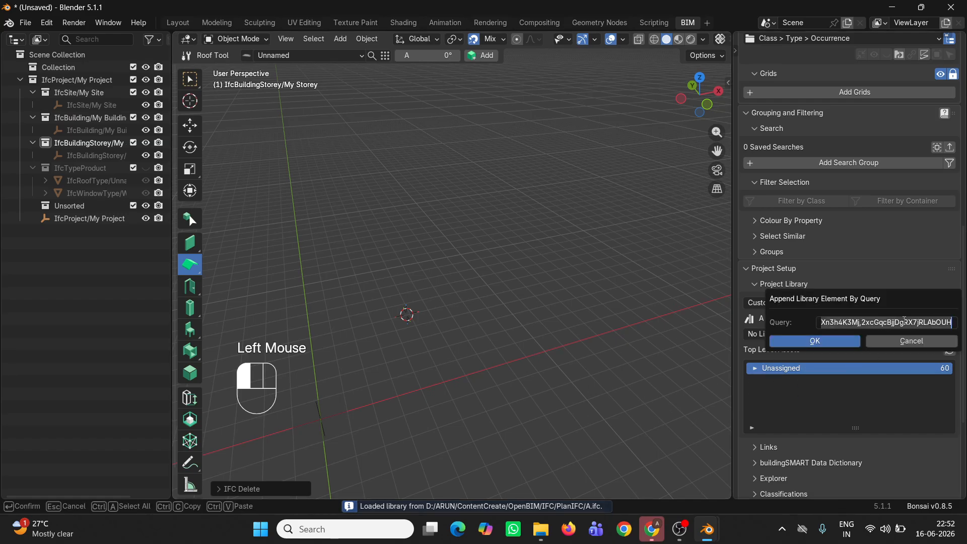
key(ctrl+a)
key(ctrl+v)
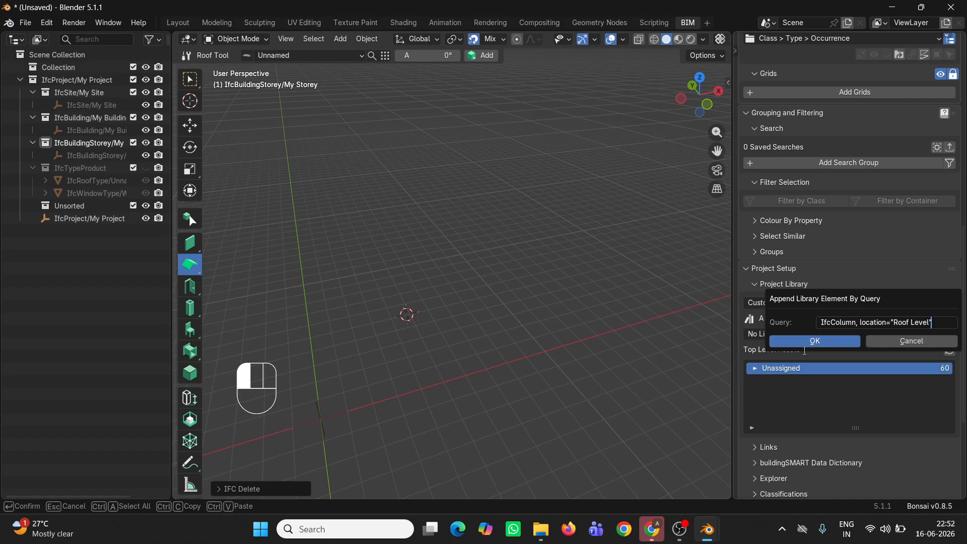
click(836, 341)
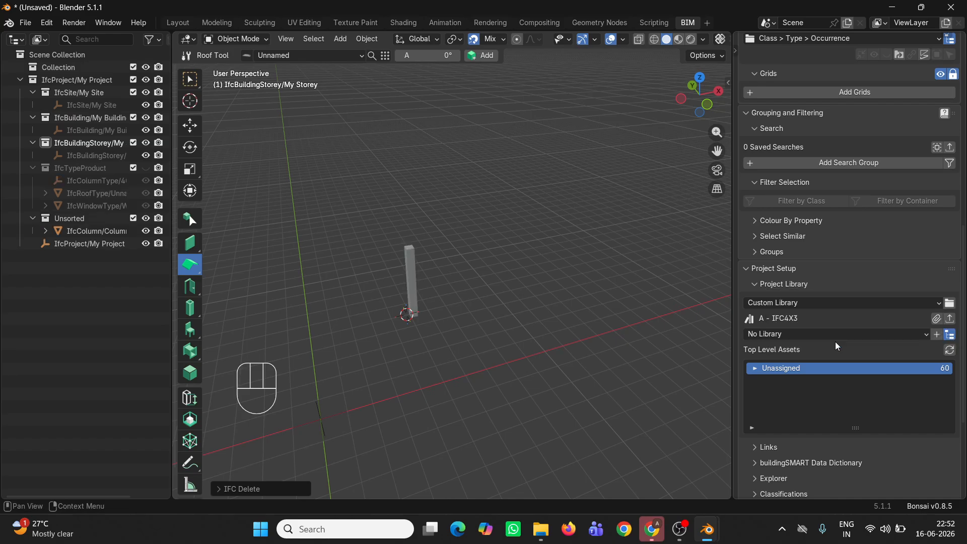
- Select the appended column and examine it in the 3D view
scroll(418, 297, up, 2)
scroll(448, 292, up, 1)
shift+middle_drag(418, 297, 522, 376)
click(472, 310)
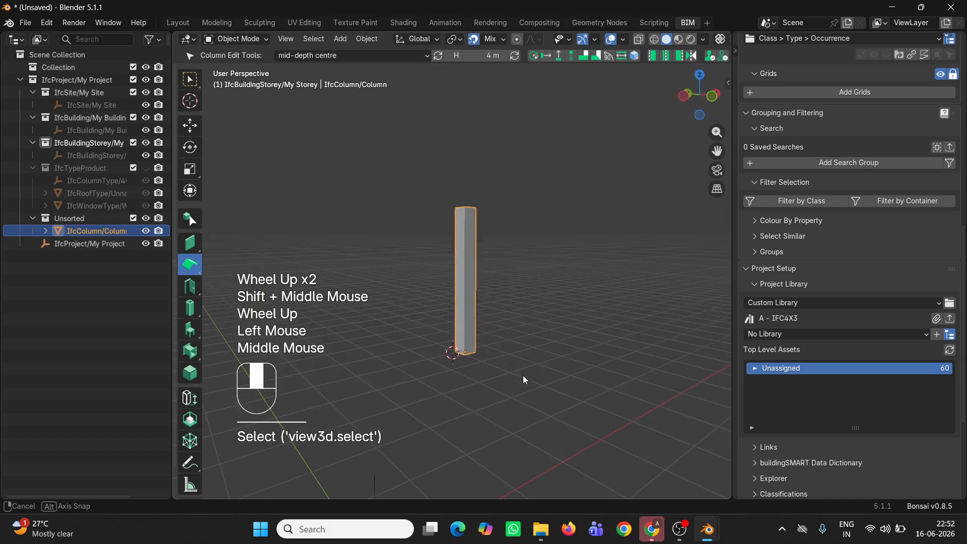
scroll(567, 347, down, 1)
middle_drag(567, 346, 485, 310)
scroll(485, 308, down, 1)
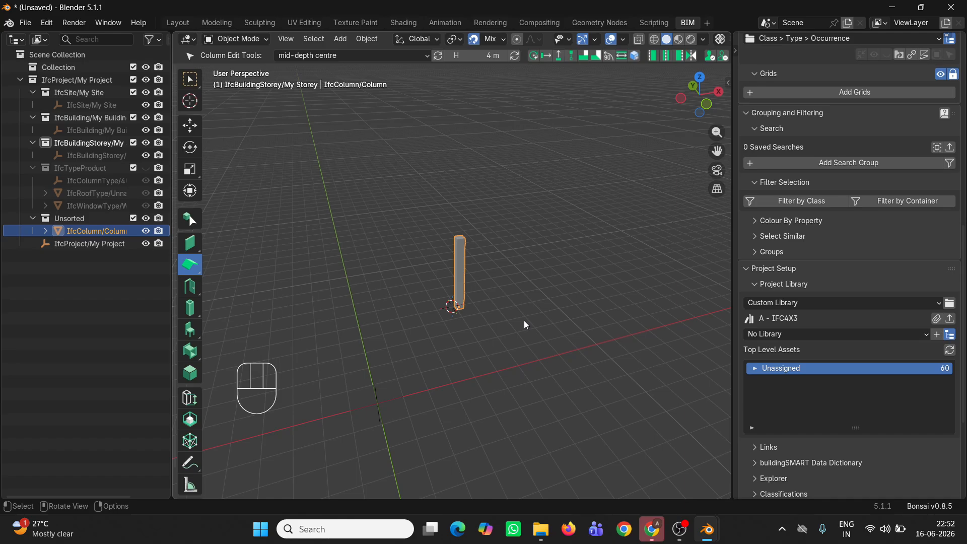